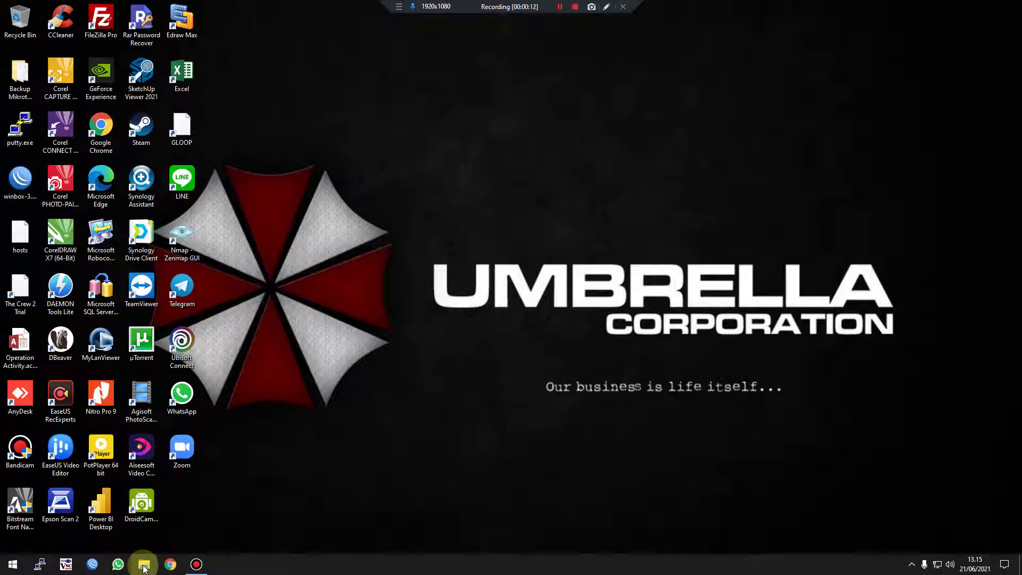
Open the Server.xlsx workbook from the WA GATEWAY\Simulasi folder on the DATA (D:) drive.
{"action": "left_click", "coordinate": [143, 565]}
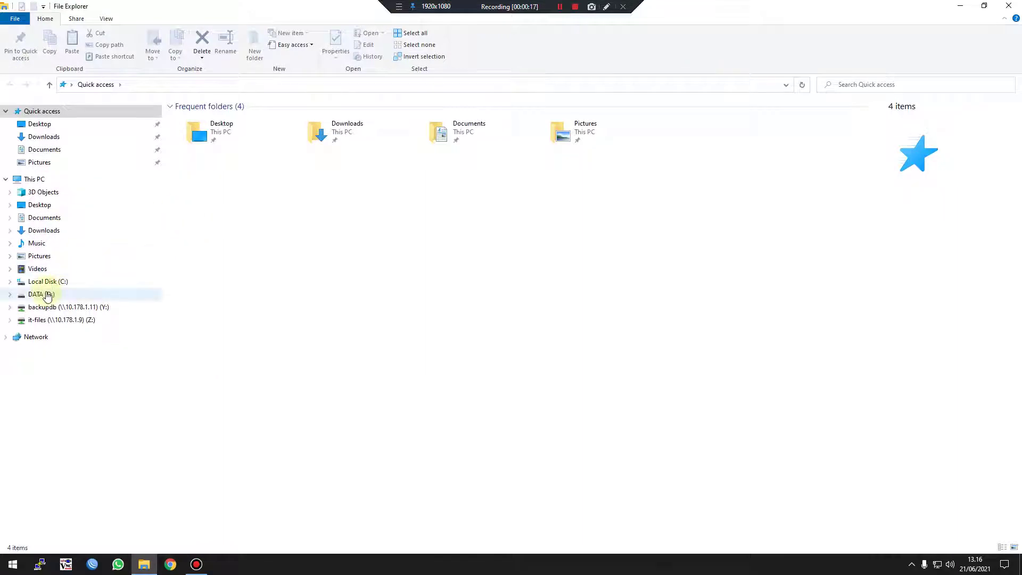
{"action": "left_click", "coordinate": [58, 294]}
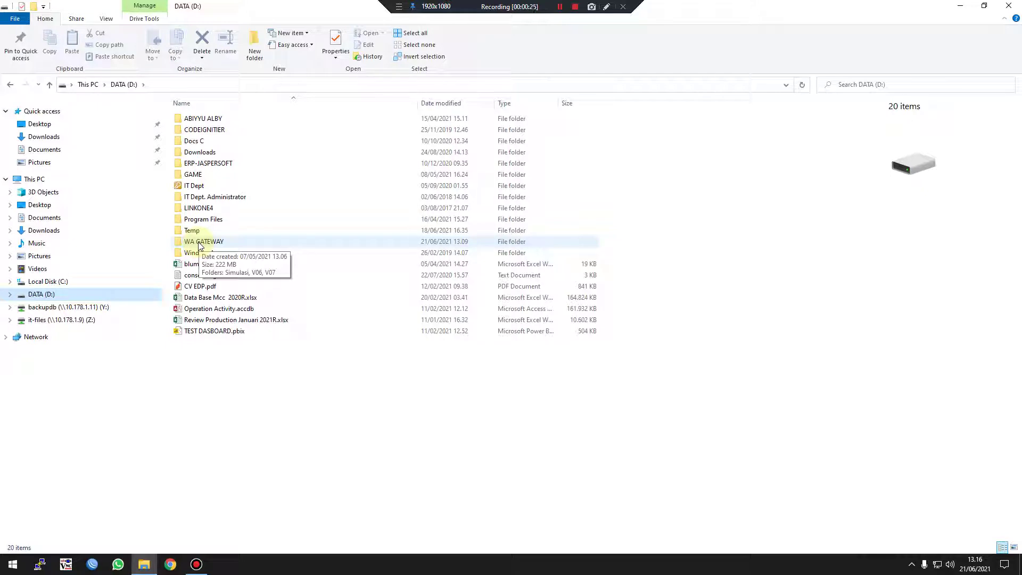
{"action": "double_click", "coordinate": [200, 243]}
{"action": "double_click", "coordinate": [200, 119]}
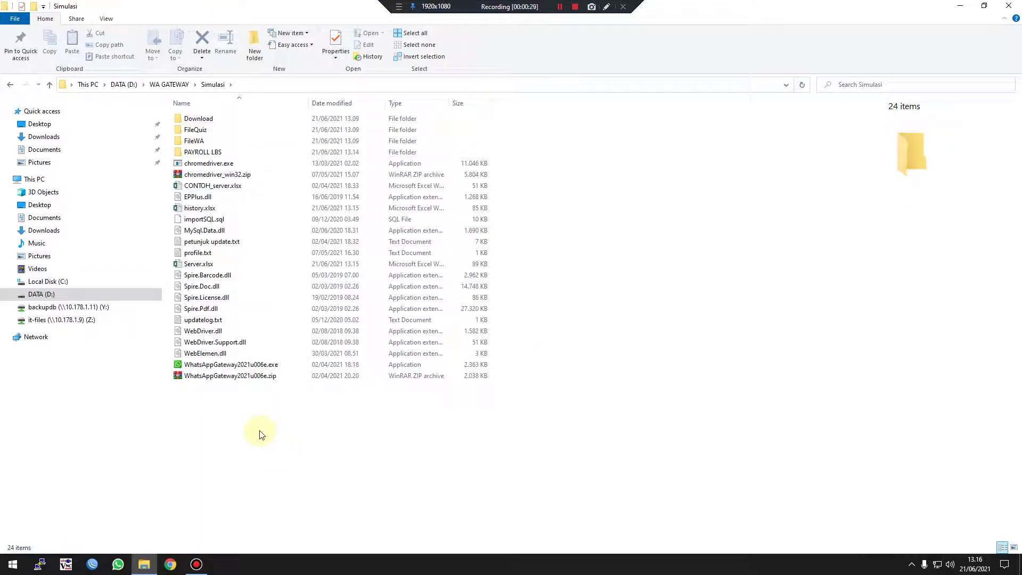
{"action": "double_click", "coordinate": [200, 264]}
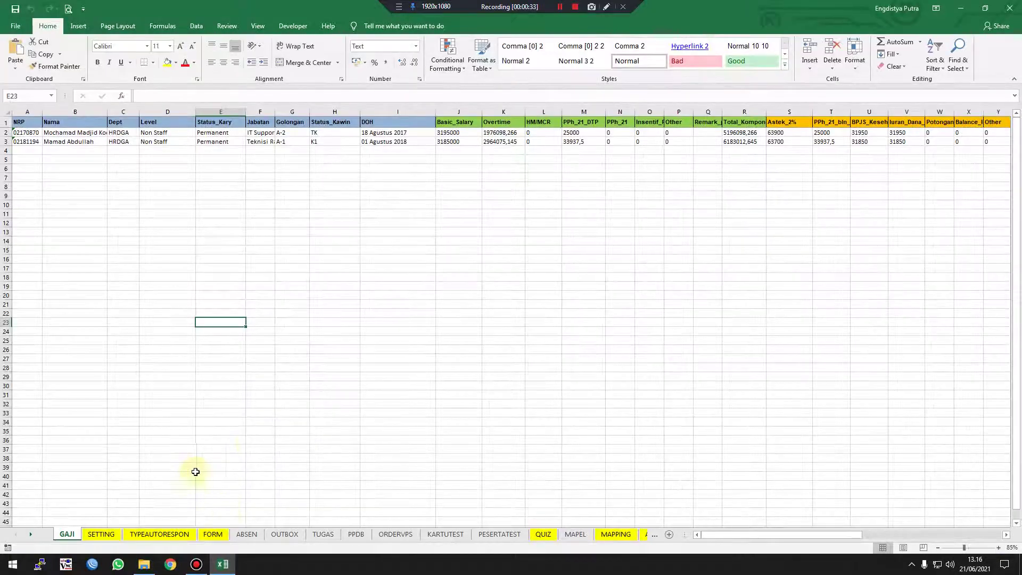
Open master table draft LBS.xlsx from the PAYROLL LBS subfolder of Simulasi.
{"action": "left_click", "coordinate": [223, 564]}
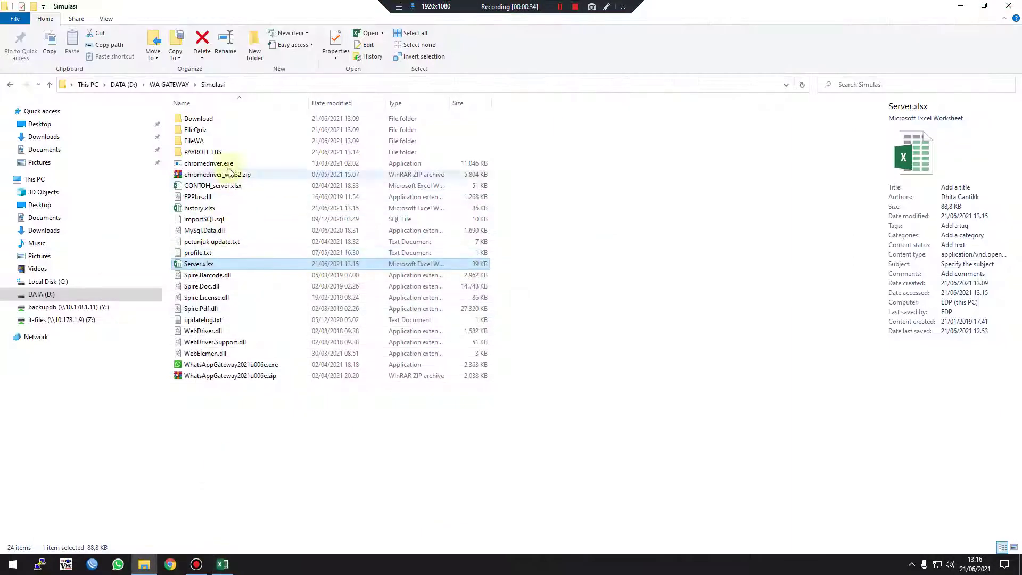
{"action": "double_click", "coordinate": [213, 152]}
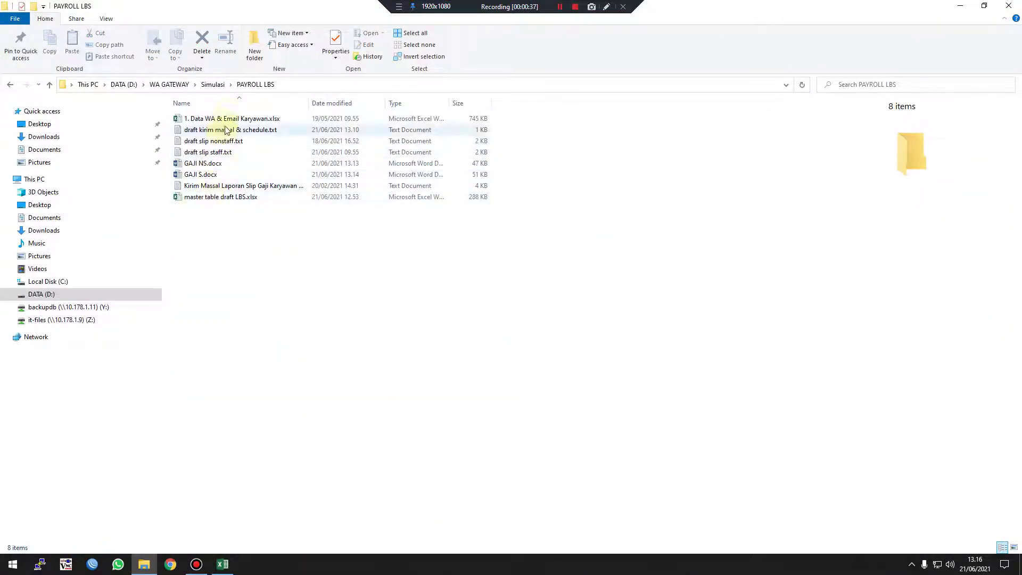
{"action": "left_click", "coordinate": [218, 198]}
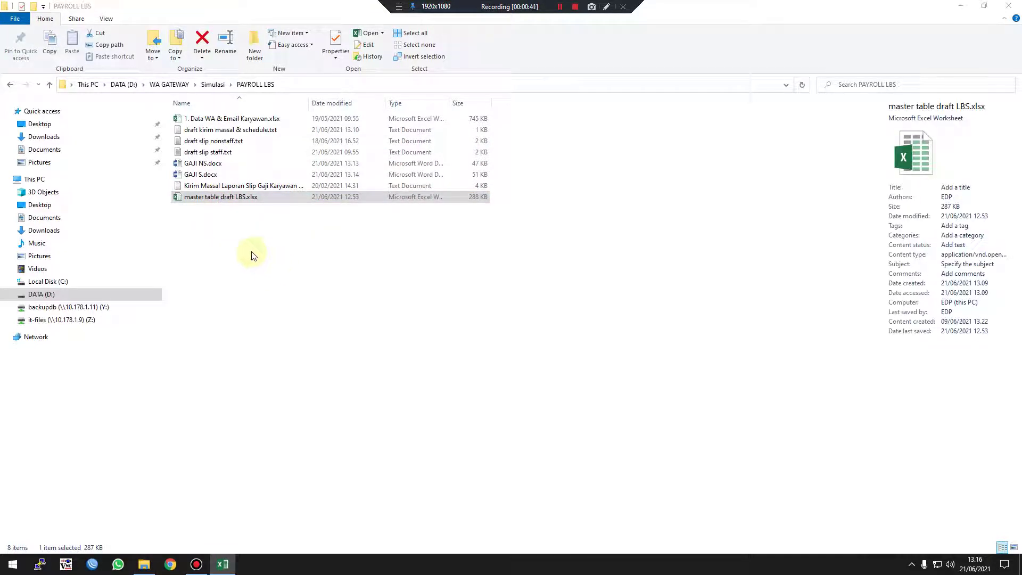
{"action": "key", "text": "Return"}
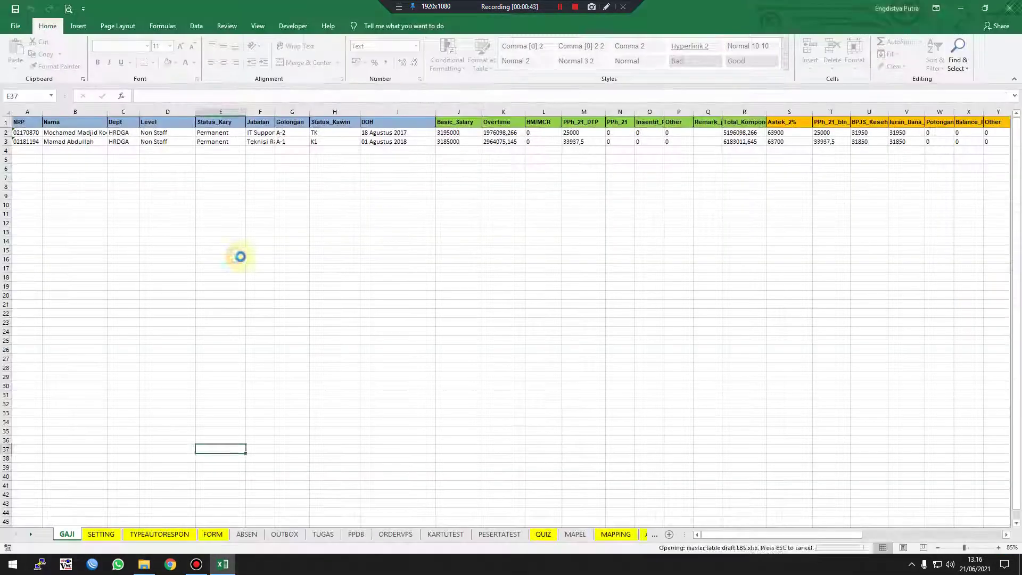
{"action": "left_click", "coordinate": [362, 241]}
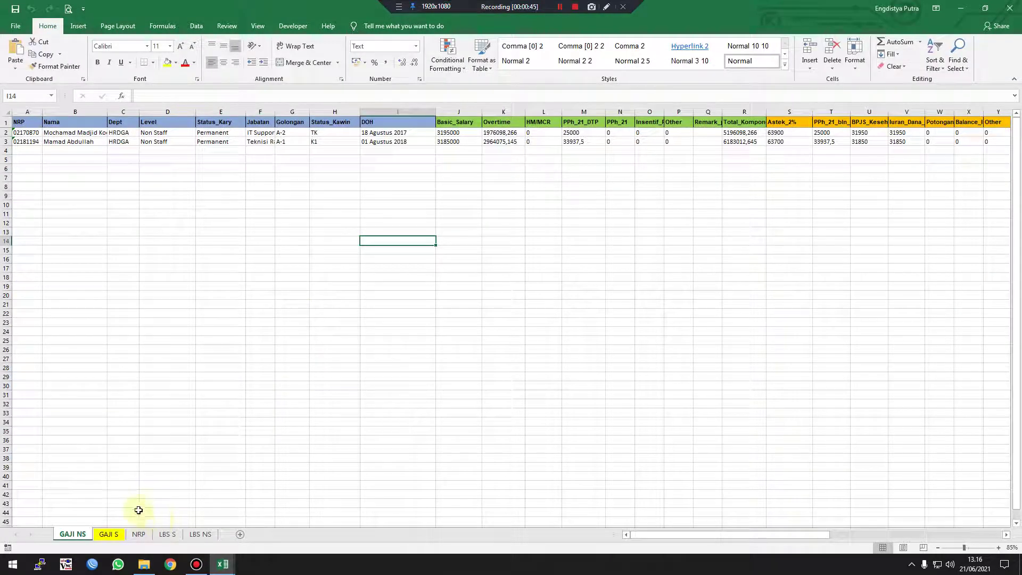
Examine the header row and employee rows on the GAJI NS sheet and compare them with the GAJI S sheet.
{"action": "left_click", "coordinate": [164, 212]}
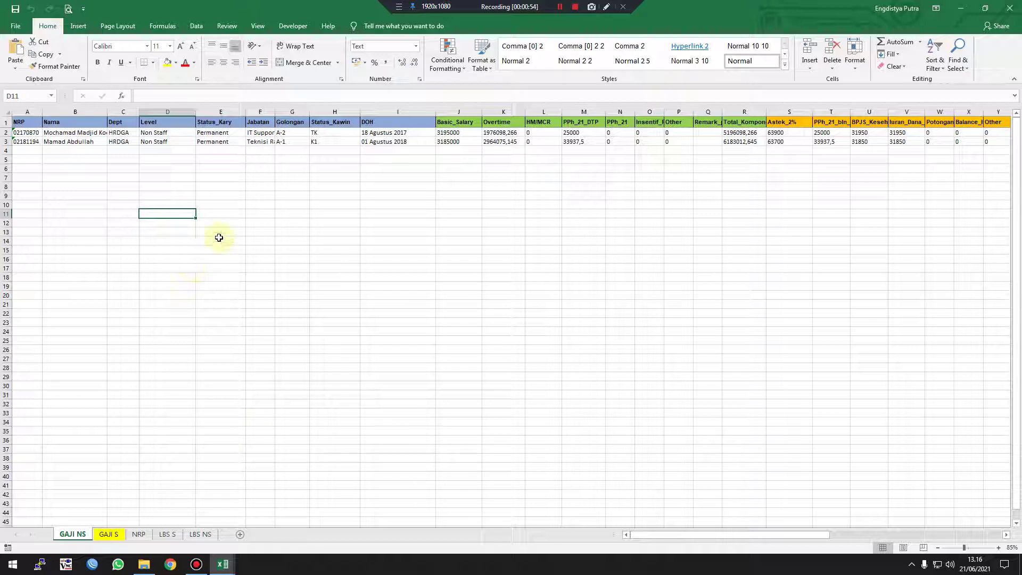
{"action": "left_click", "coordinate": [4, 121]}
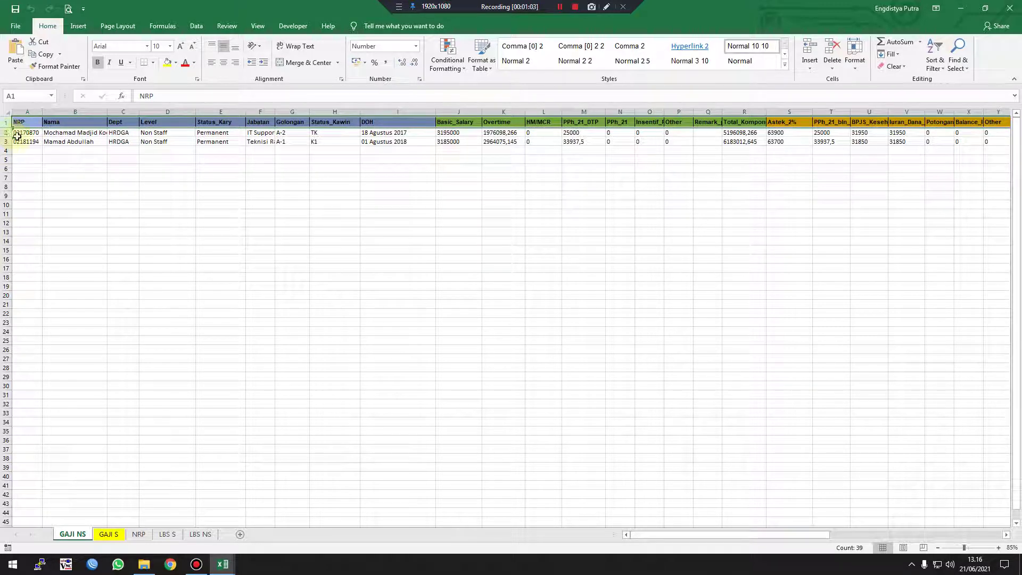
{"action": "left_click", "coordinate": [33, 152]}
{"action": "left_click", "coordinate": [35, 169]}
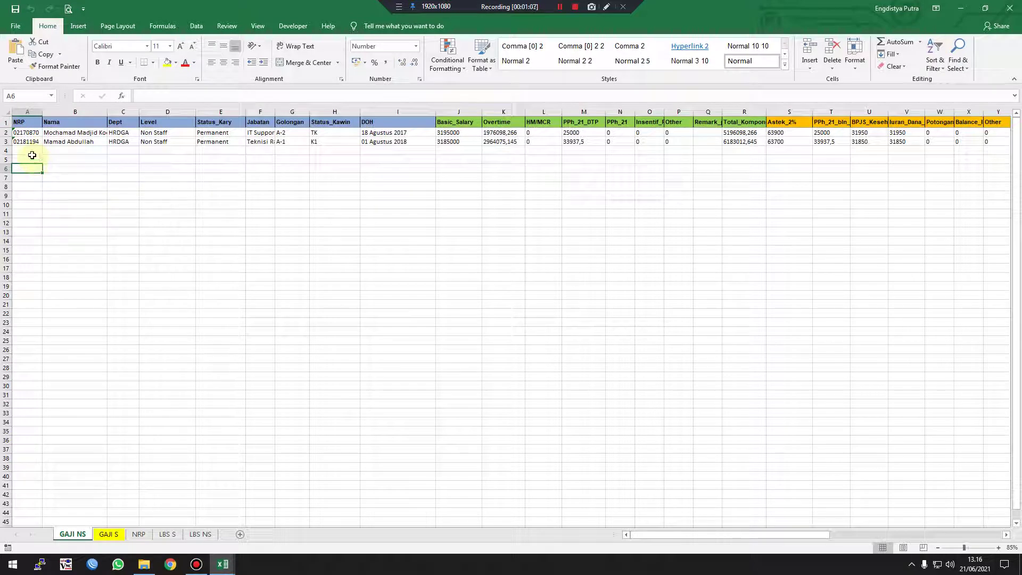
{"action": "left_click", "coordinate": [7, 122]}
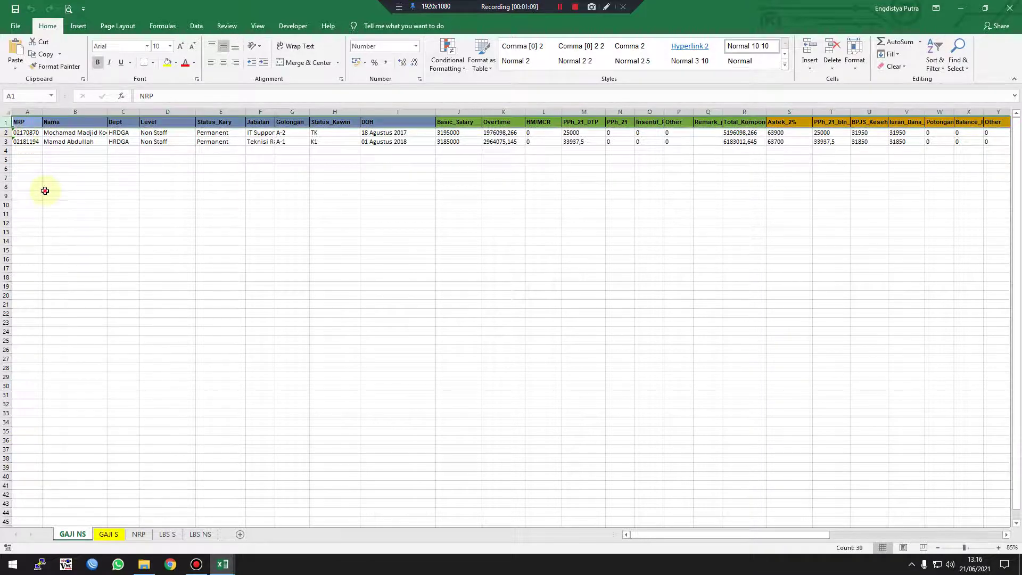
{"action": "left_click", "coordinate": [44, 190]}
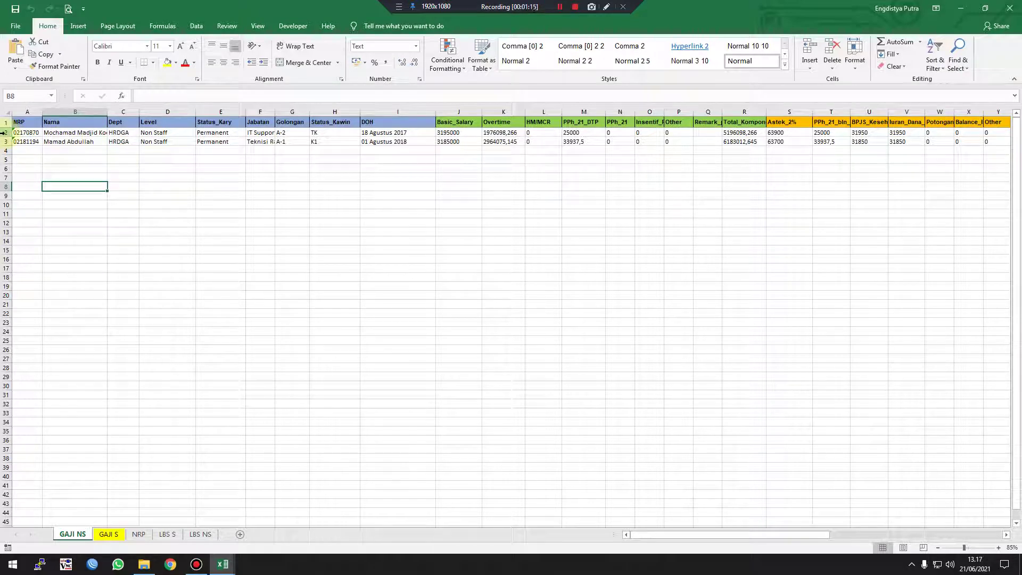
{"action": "left_click", "coordinate": [106, 535]}
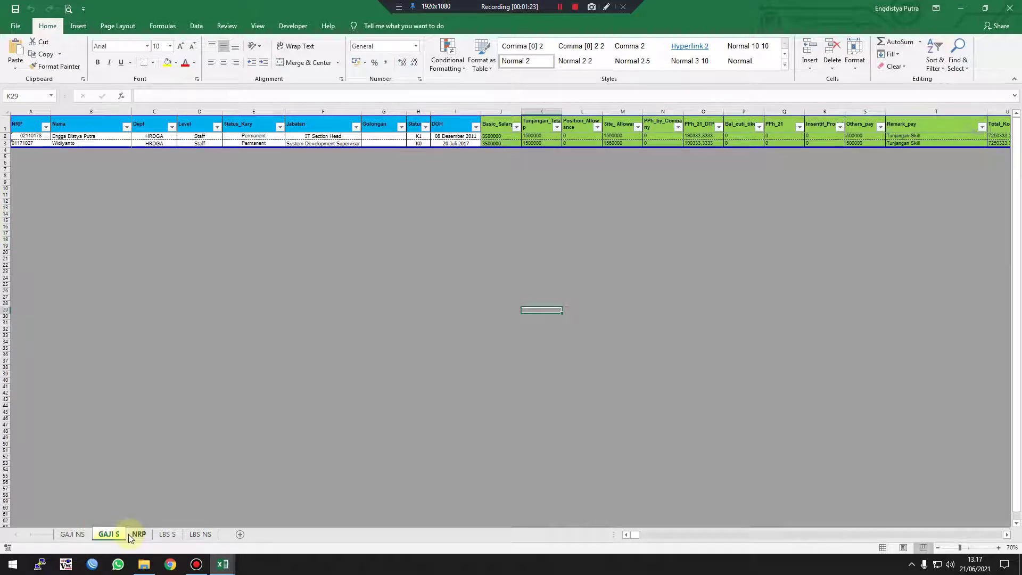
{"action": "left_click", "coordinate": [63, 535]}
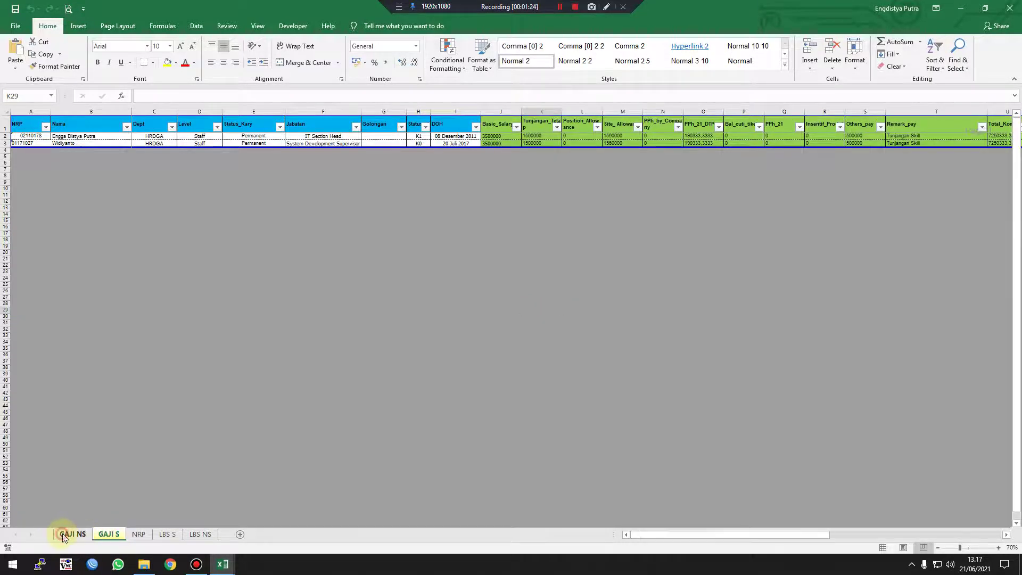
{"action": "left_click", "coordinate": [299, 244]}
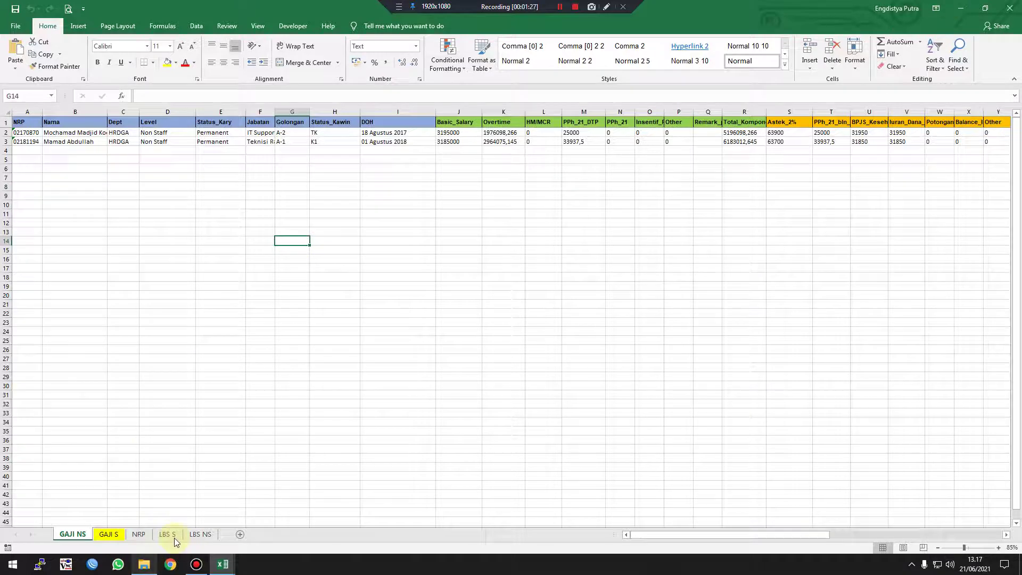
Minimize both workbooks and review the message template in draft kirim massal & schedule.txt from the PAYROLL LBS folder.
{"action": "left_click", "coordinate": [961, 9]}
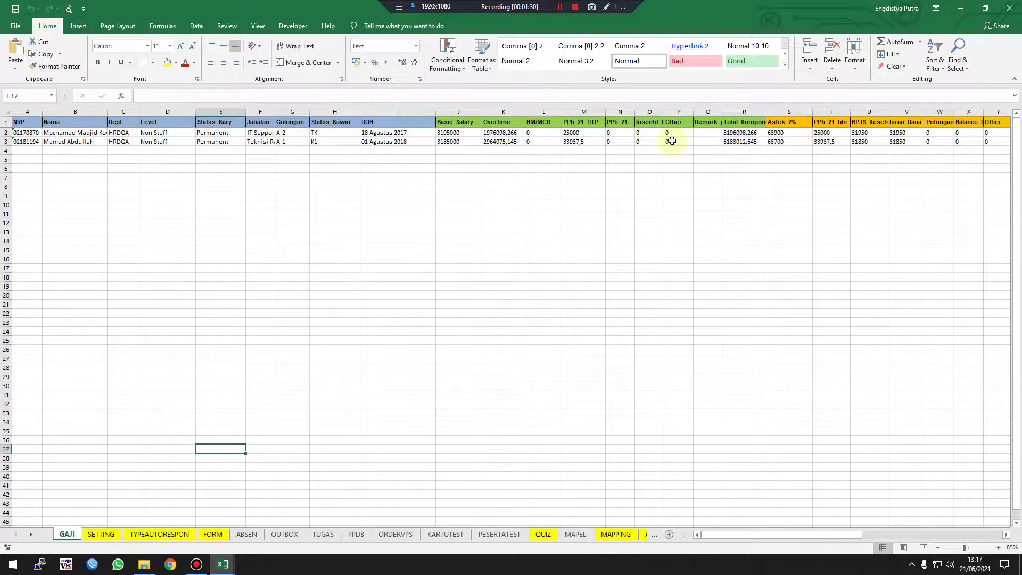
{"action": "left_click", "coordinate": [960, 15]}
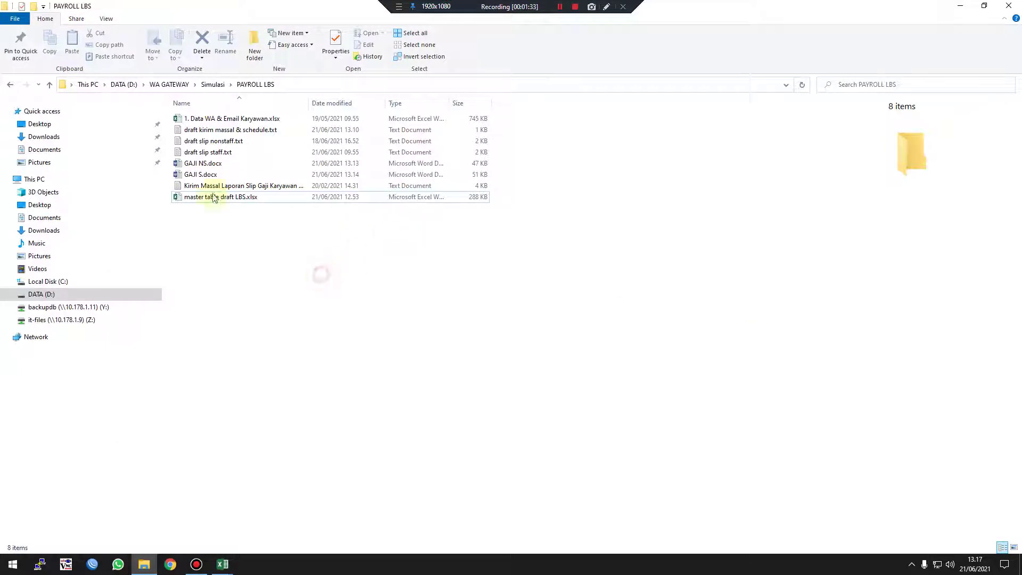
{"action": "double_click", "coordinate": [228, 132]}
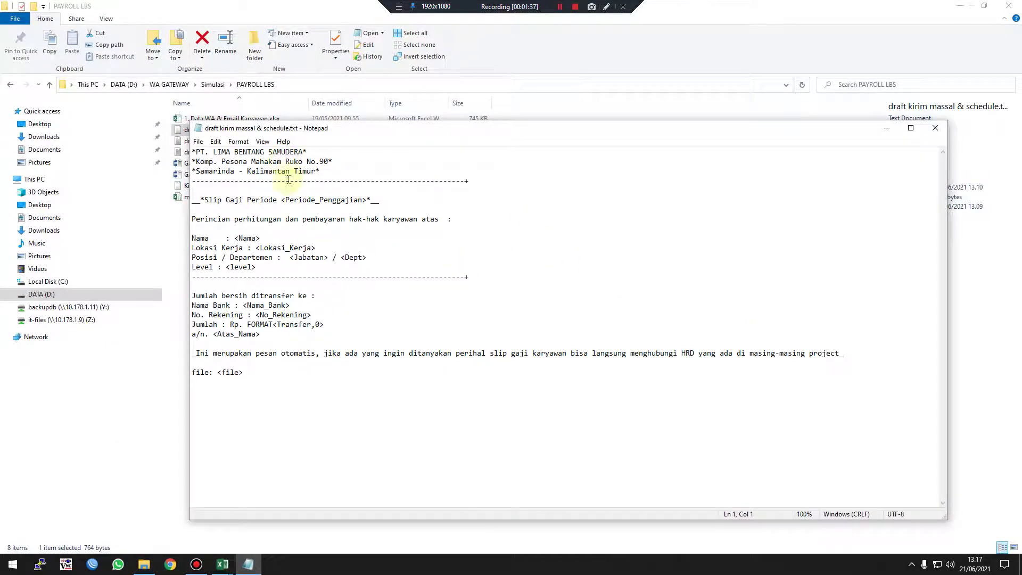
{"action": "left_click", "coordinate": [887, 132]}
{"action": "left_click", "coordinate": [314, 307]}
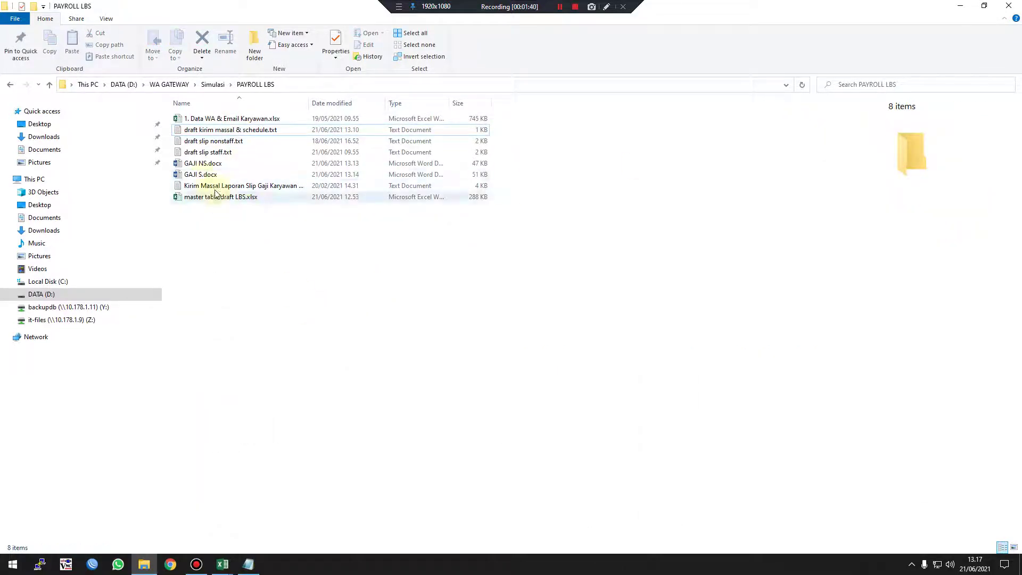
Return to the master table draft LBS workbook and compare its GAJI S and GAJI NS sheets.
{"action": "mouse_move", "coordinate": [223, 569]}
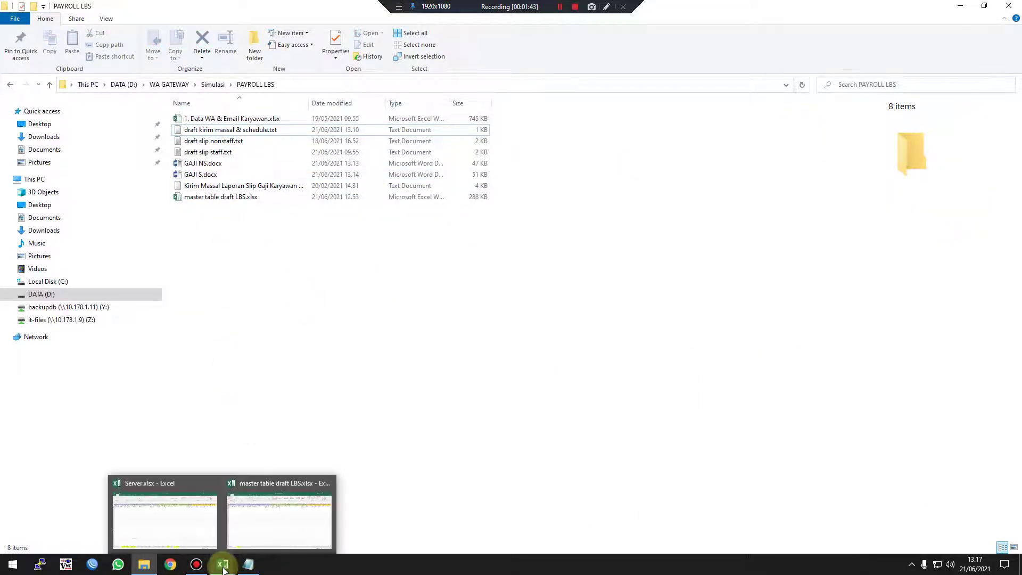
{"action": "left_click", "coordinate": [266, 520]}
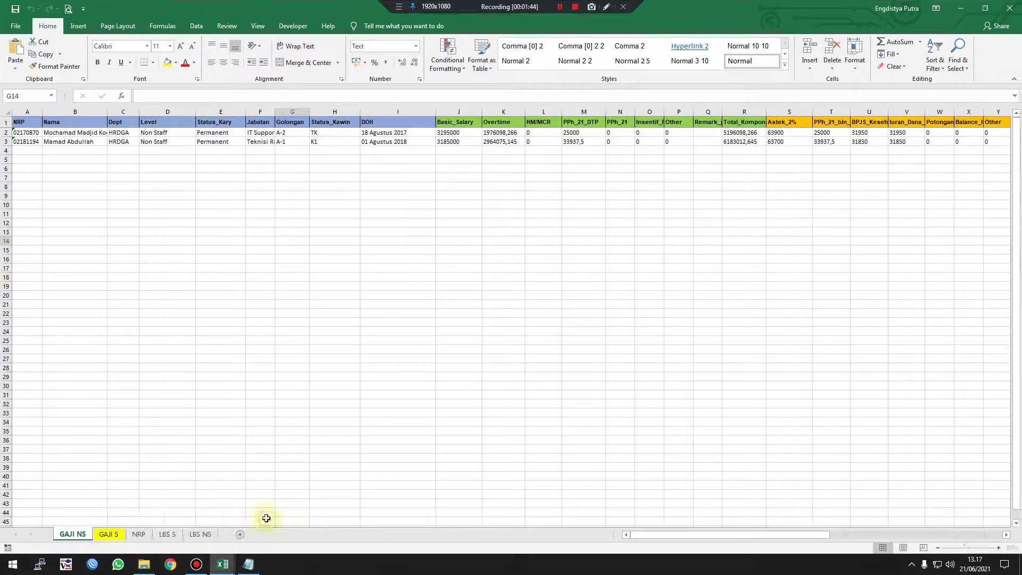
{"action": "left_click", "coordinate": [109, 534]}
{"action": "left_click", "coordinate": [80, 535]}
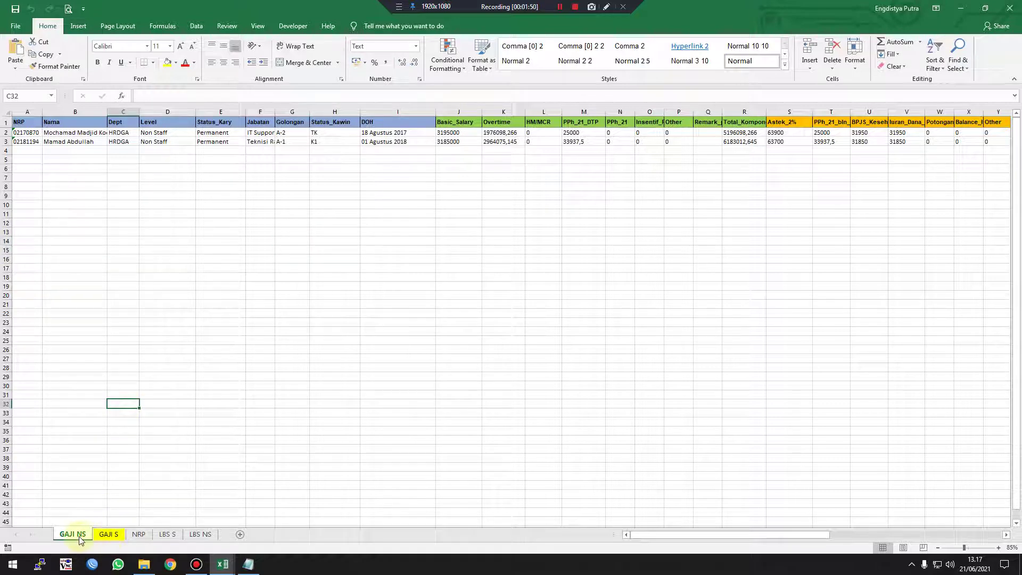
{"action": "left_click", "coordinate": [109, 534]}
{"action": "left_click", "coordinate": [73, 534]}
Copy the GAJI S sheet into Server.xlsx before the GAJI sheet, accepting the existing version of the Print_Area name.
{"action": "left_click", "coordinate": [108, 534]}
{"action": "right_click", "coordinate": [108, 535]}
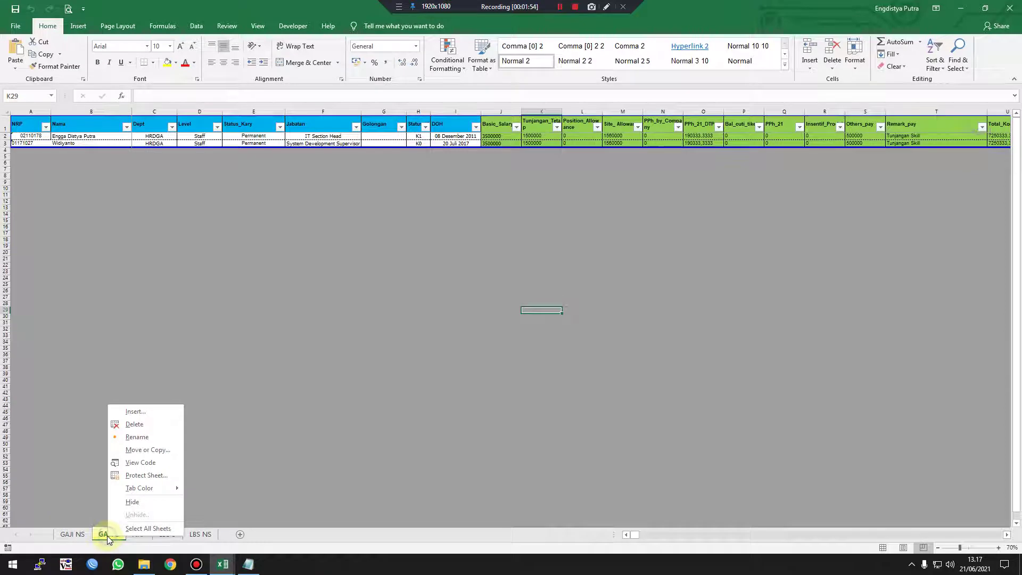
{"action": "left_click", "coordinate": [145, 453]}
{"action": "left_click", "coordinate": [132, 410]}
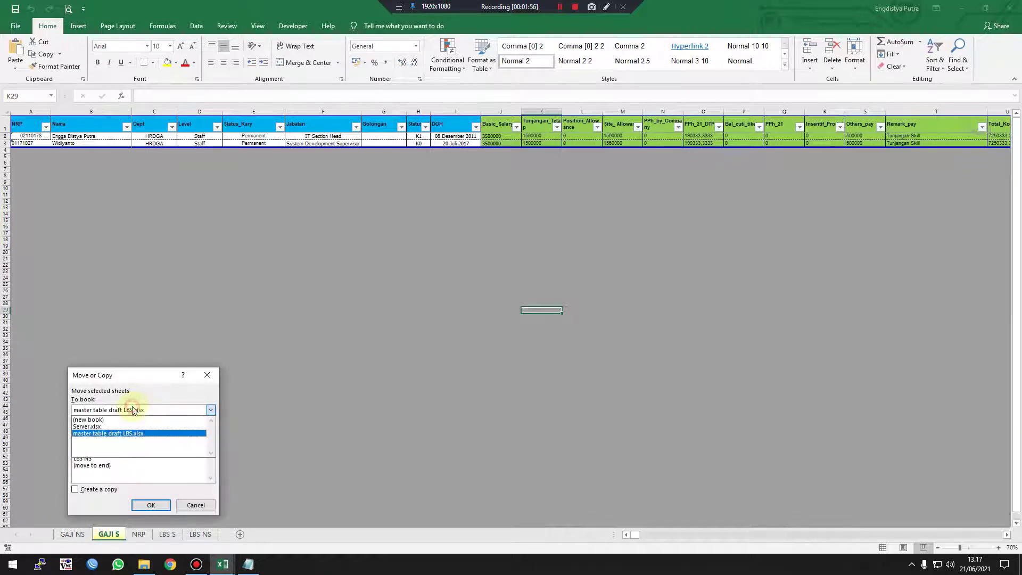
{"action": "left_click", "coordinate": [94, 427]}
{"action": "left_click", "coordinate": [76, 490]}
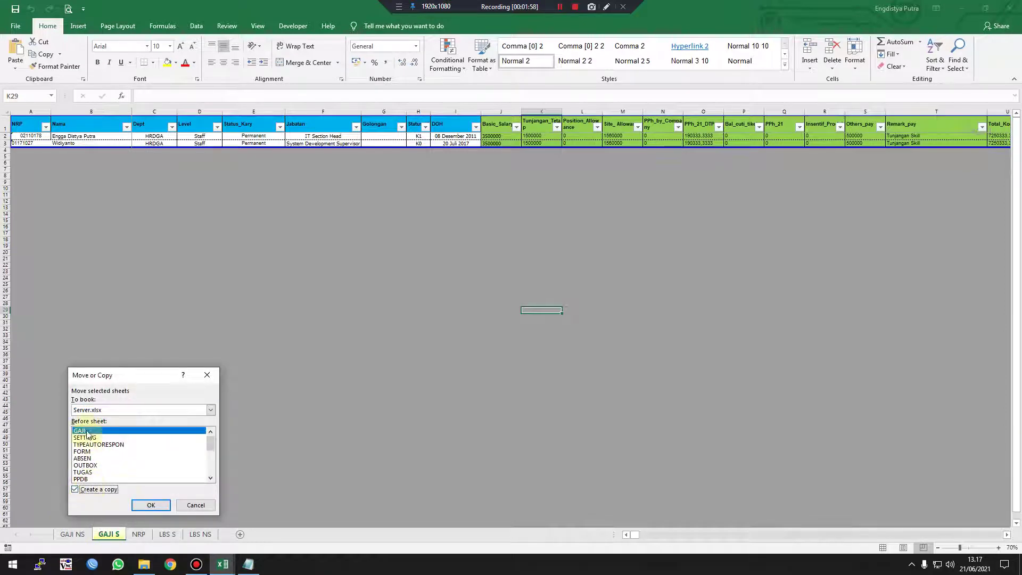
{"action": "left_click", "coordinate": [150, 504]}
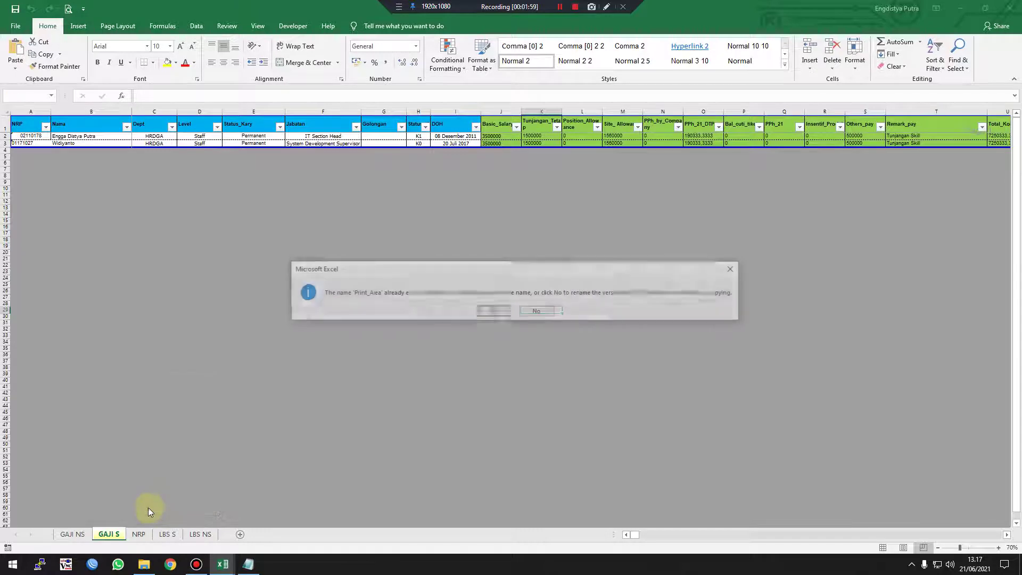
{"action": "left_click", "coordinate": [493, 312]}
{"action": "left_click", "coordinate": [391, 355]}
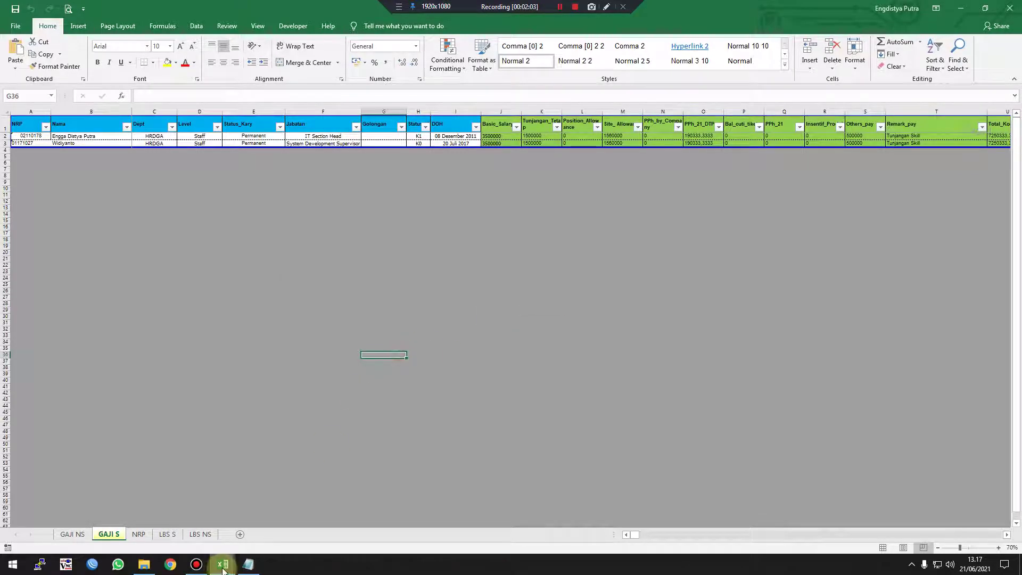
Switch to Server.xlsx and permanently delete its old GAJI sheet.
{"action": "mouse_move", "coordinate": [223, 566]}
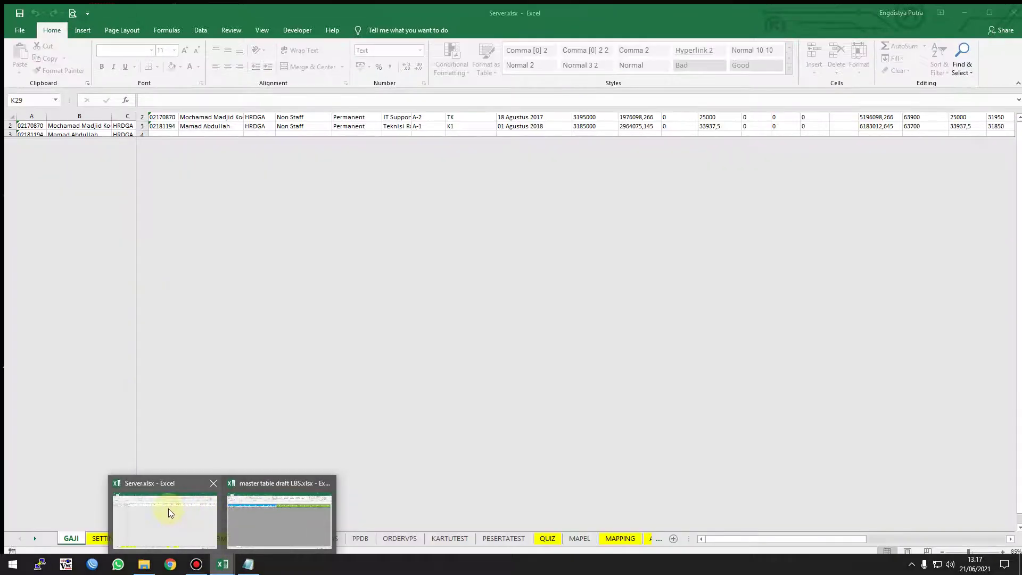
{"action": "left_click", "coordinate": [168, 509]}
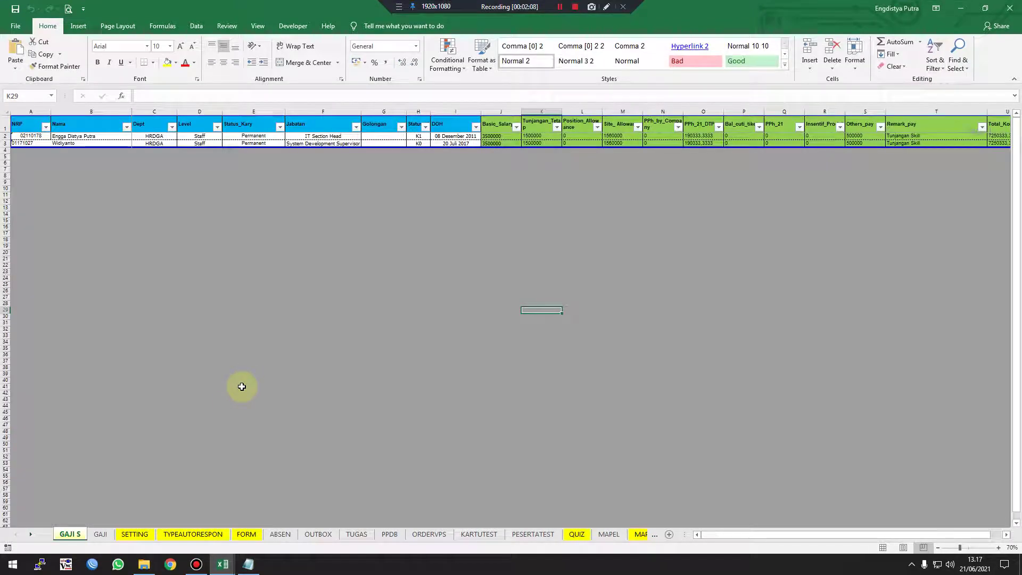
{"action": "left_click", "coordinate": [101, 534]}
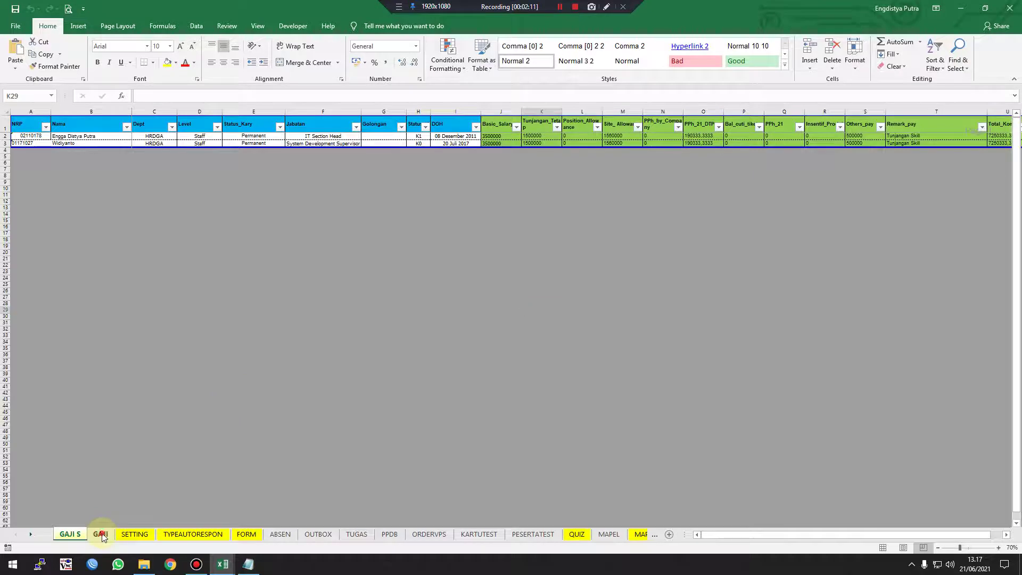
{"action": "right_click", "coordinate": [101, 534]}
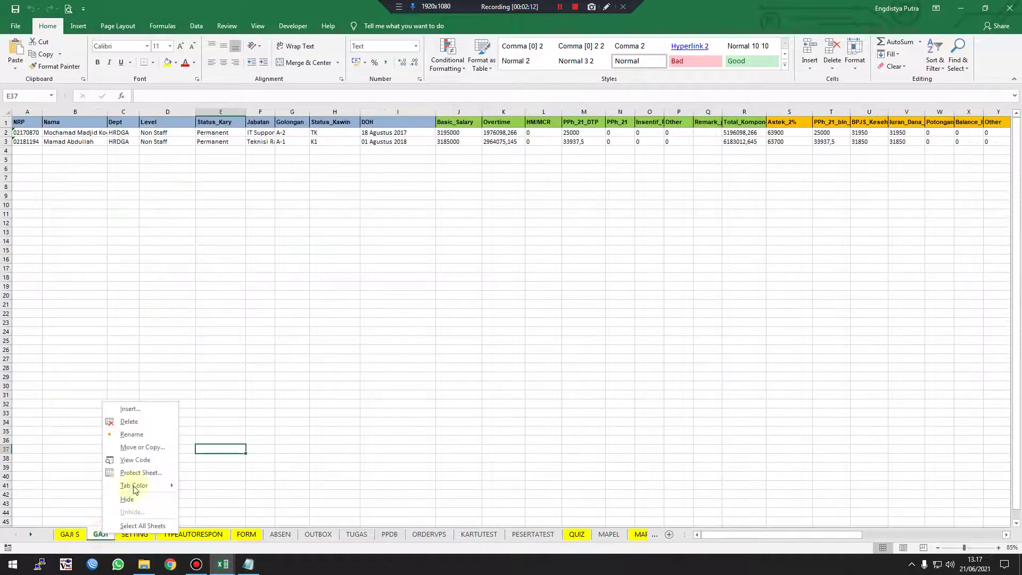
{"action": "left_click", "coordinate": [130, 421]}
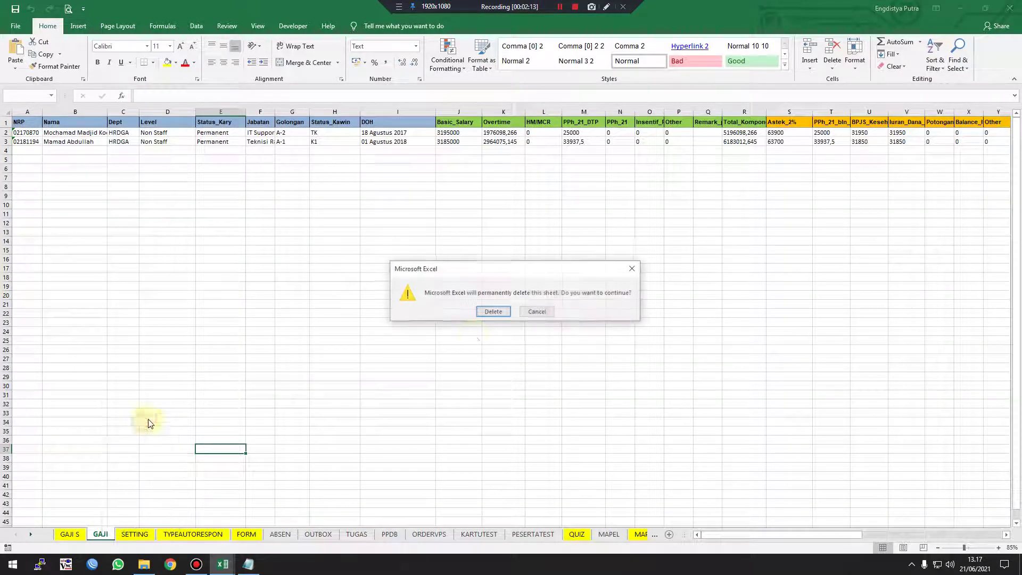
{"action": "left_click", "coordinate": [493, 312]}
Rename the GAJI S sheet in Server.xlsx as GAJI.
{"action": "left_click", "coordinate": [70, 534]}
{"action": "right_click", "coordinate": [72, 534]}
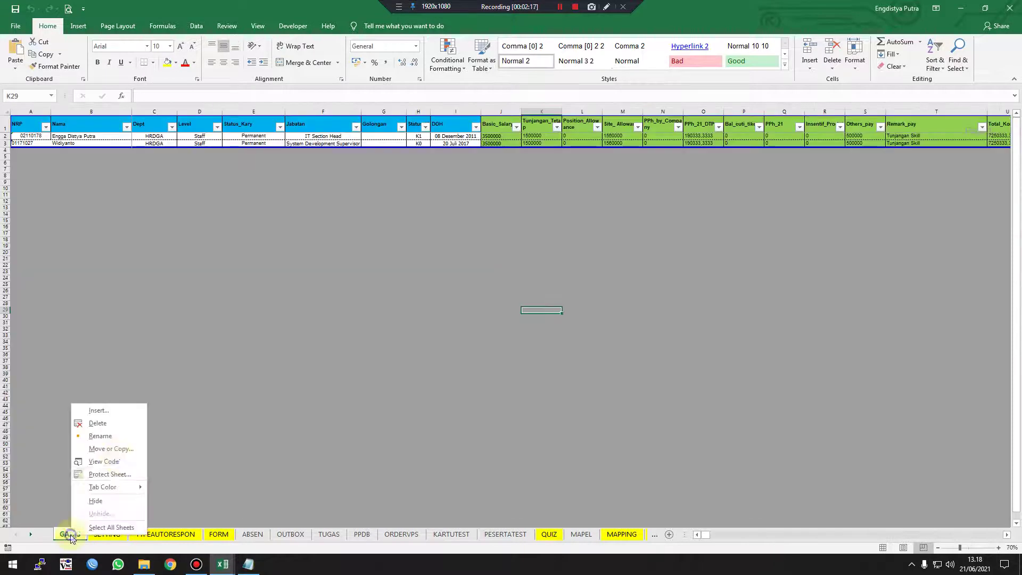
{"action": "left_click", "coordinate": [106, 436]}
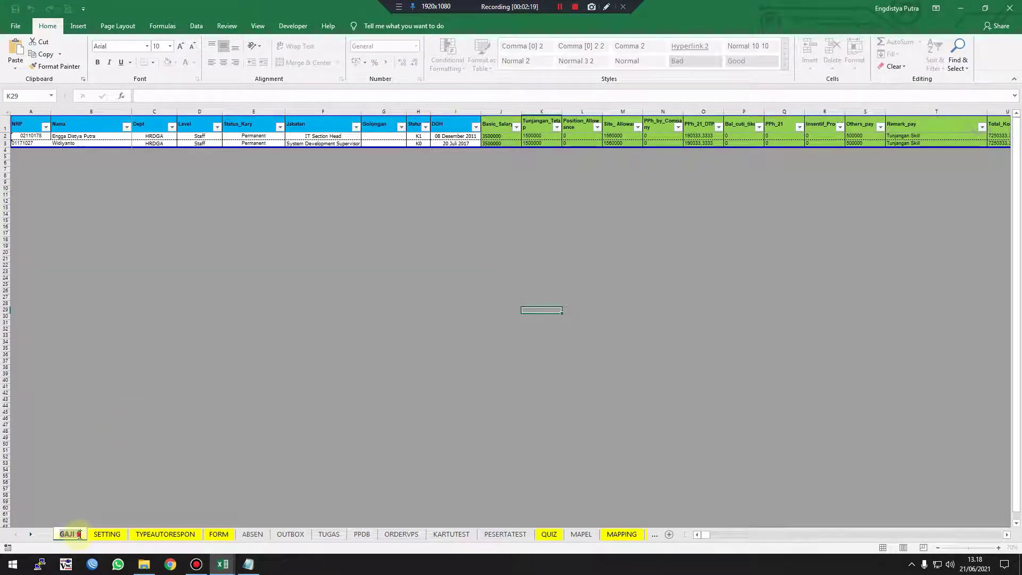
{"action": "key", "text": "BackSpace"}
{"action": "key", "text": "BackSpace"}
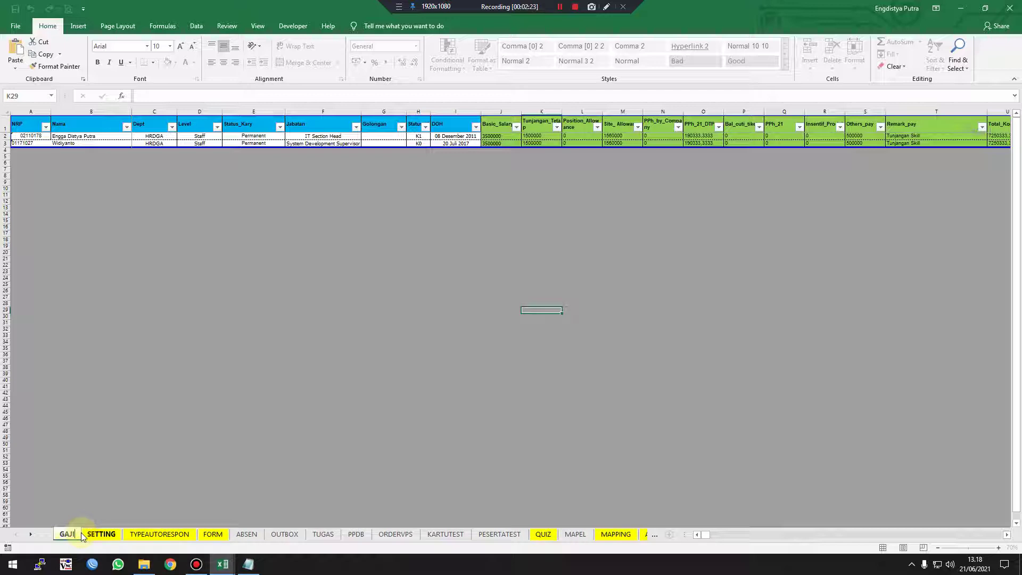
{"action": "left_click", "coordinate": [90, 535]}
{"action": "left_click", "coordinate": [67, 534]}
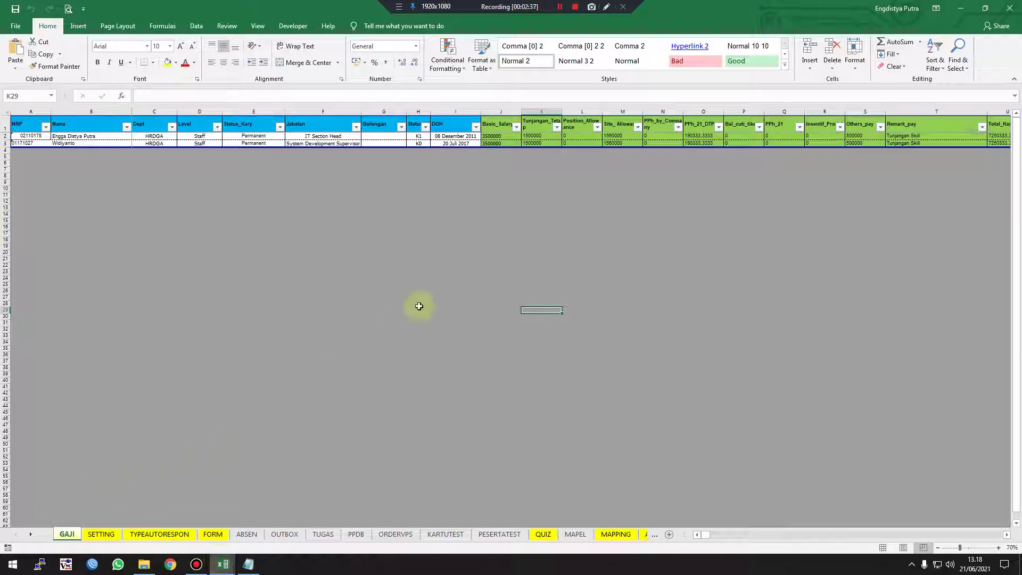
Save Server.xlsx and close the workbook.
{"action": "left_click", "coordinate": [350, 310]}
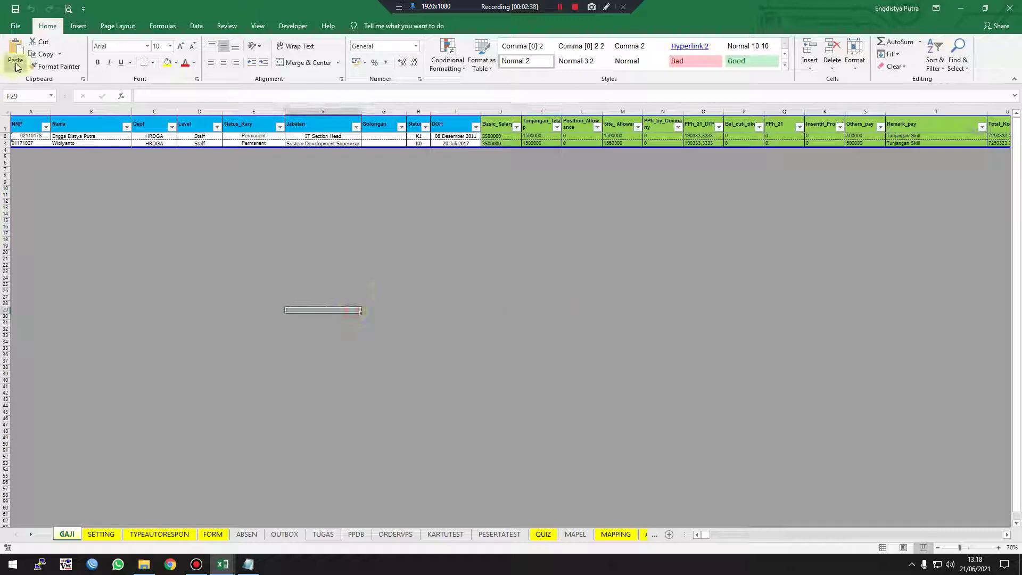
{"action": "left_click", "coordinate": [16, 26]}
{"action": "left_click", "coordinate": [29, 111]}
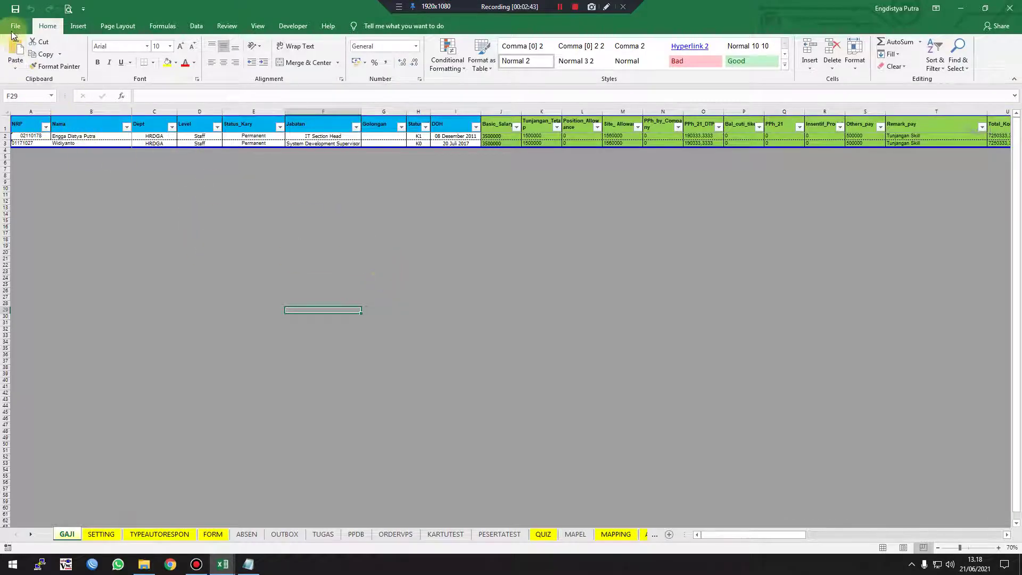
{"action": "left_click", "coordinate": [1012, 9]}
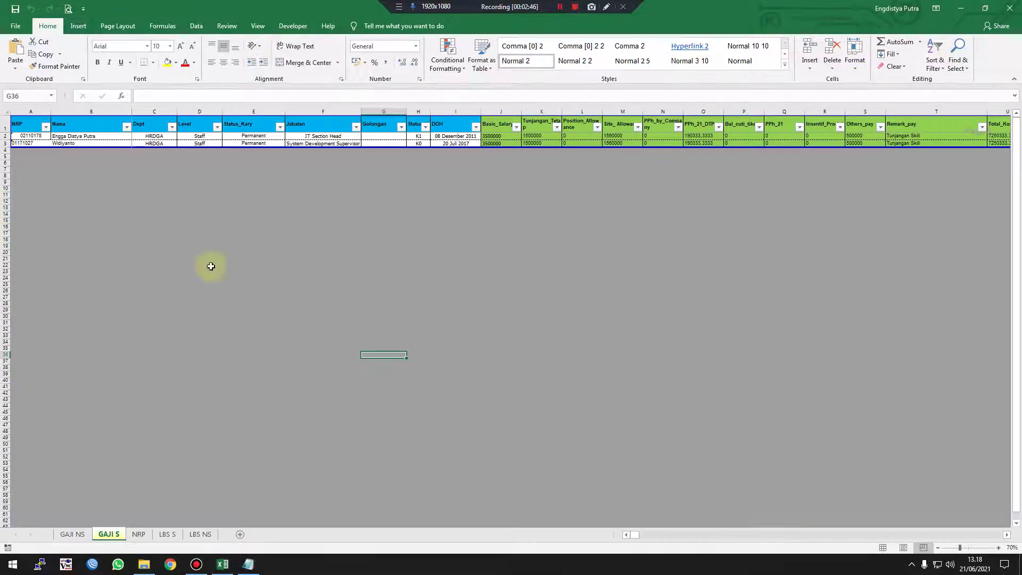
Minimize the master table workbook and copy GAJI S.docx from the PAYROLL LBS folder into Simulasi's FileWA folder.
{"action": "mouse_move", "coordinate": [222, 565]}
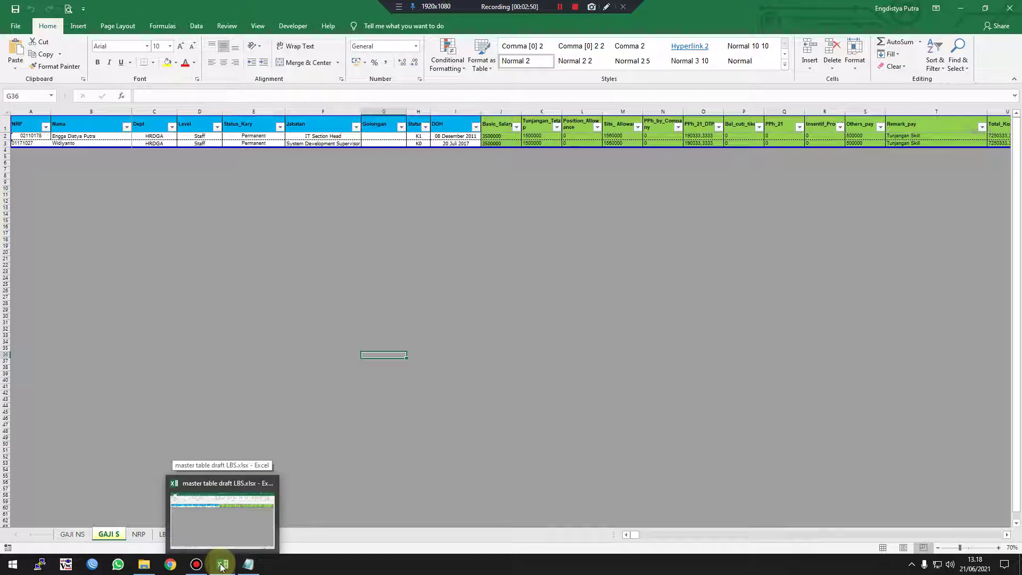
{"action": "left_click", "coordinate": [223, 565]}
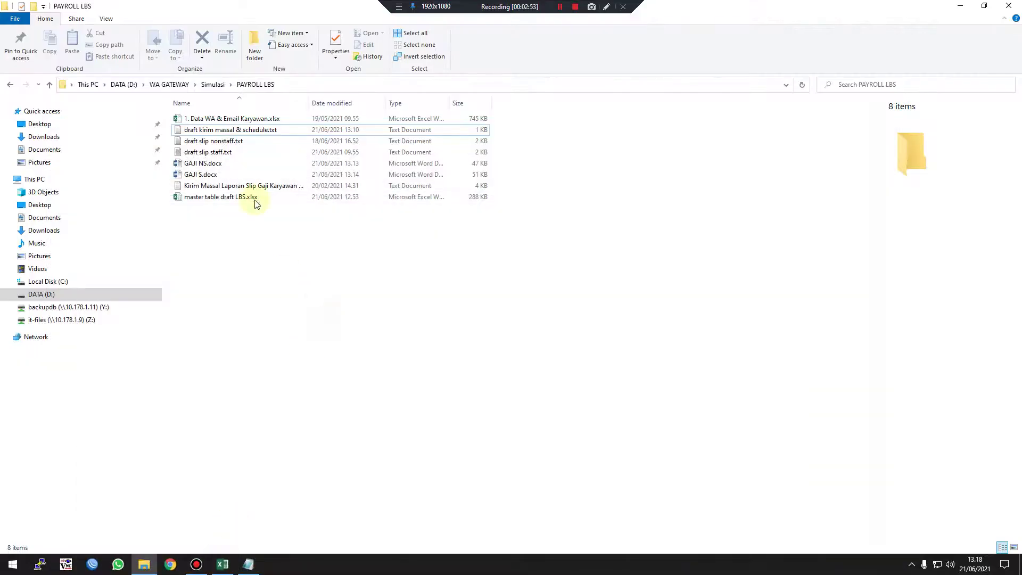
{"action": "left_click", "coordinate": [190, 175]}
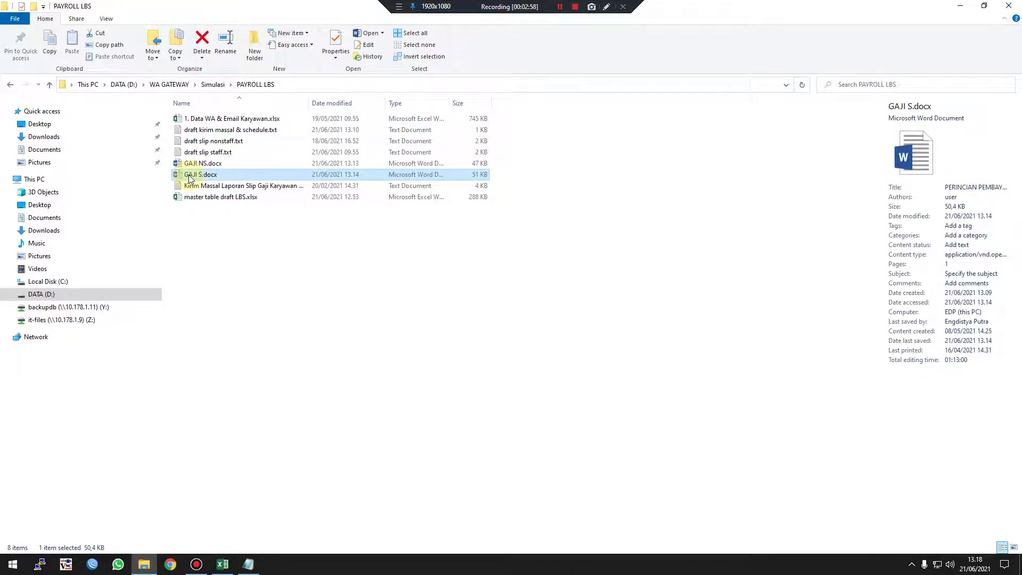
{"action": "right_click", "coordinate": [190, 177]}
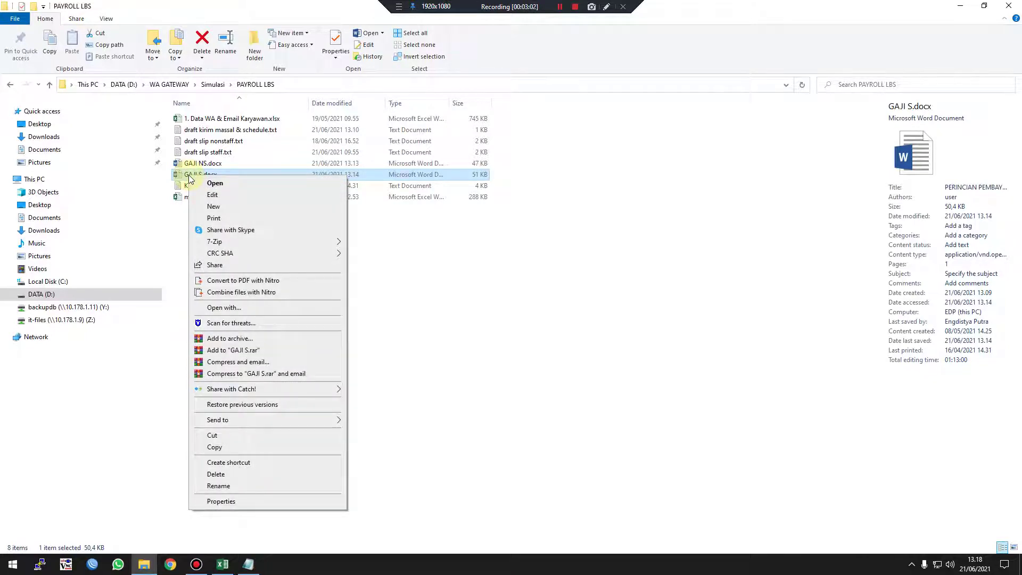
{"action": "left_click", "coordinate": [212, 447]}
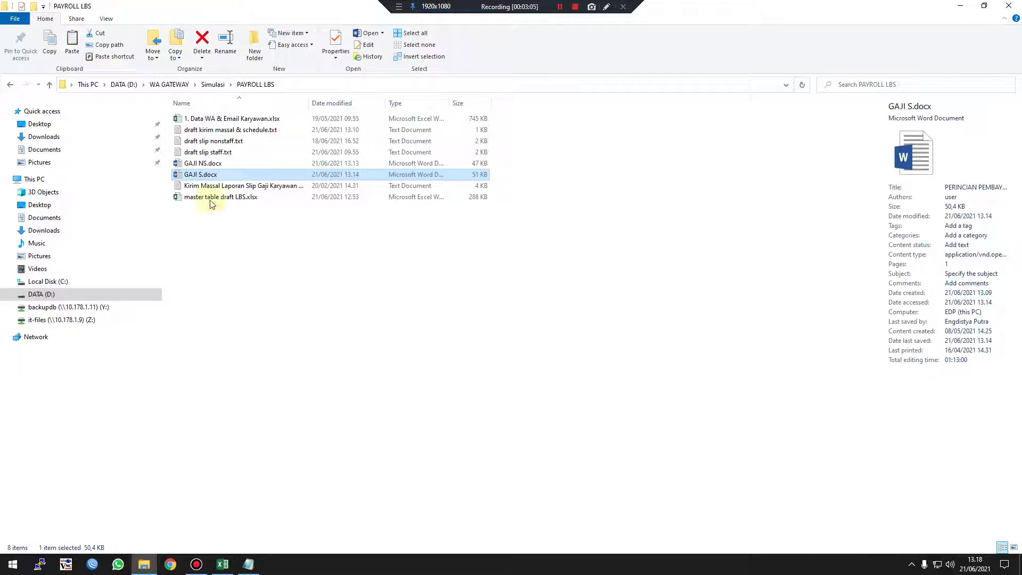
{"action": "left_click", "coordinate": [213, 85]}
{"action": "double_click", "coordinate": [196, 141]}
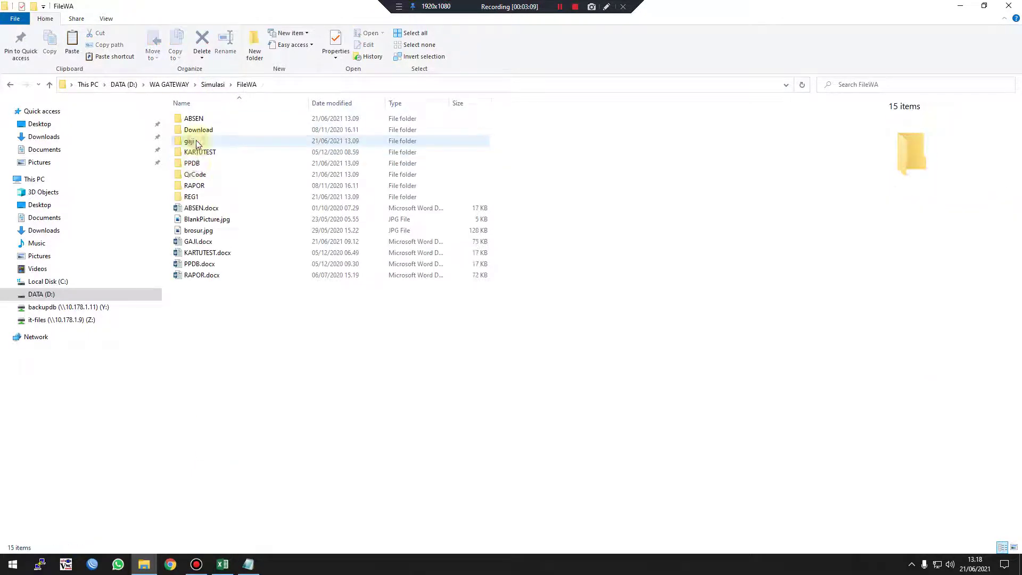
{"action": "left_click", "coordinate": [193, 244]}
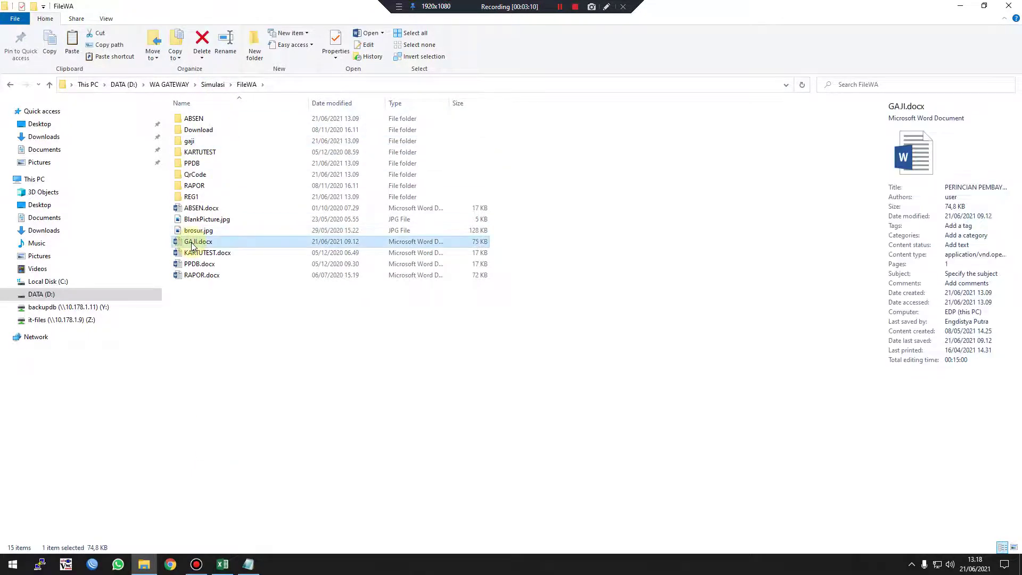
{"action": "right_click", "coordinate": [206, 299]}
{"action": "left_click", "coordinate": [236, 378]}
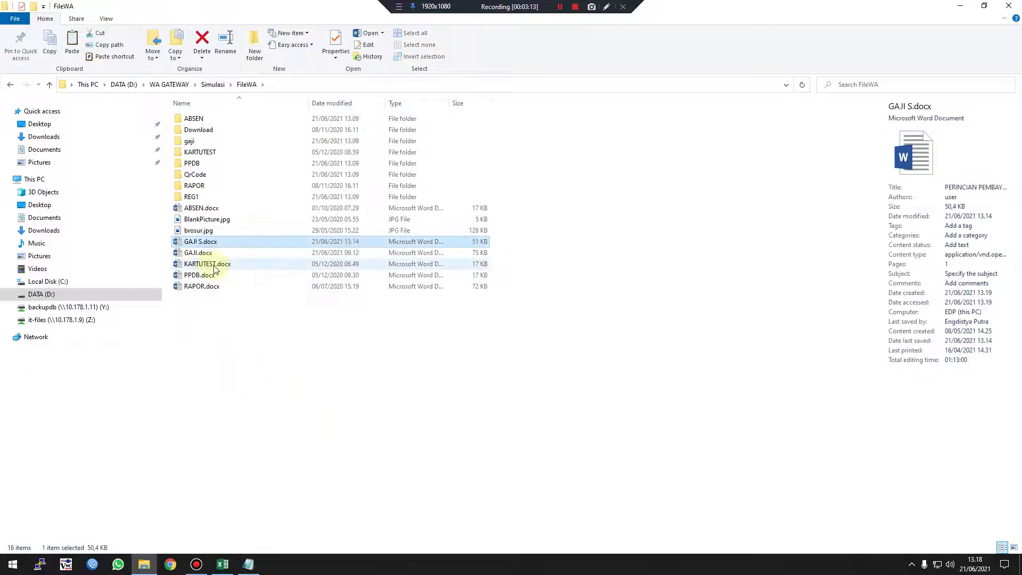
Permanently delete the old GAJI.docx from the FileWA folder.
{"action": "left_click", "coordinate": [197, 256]}
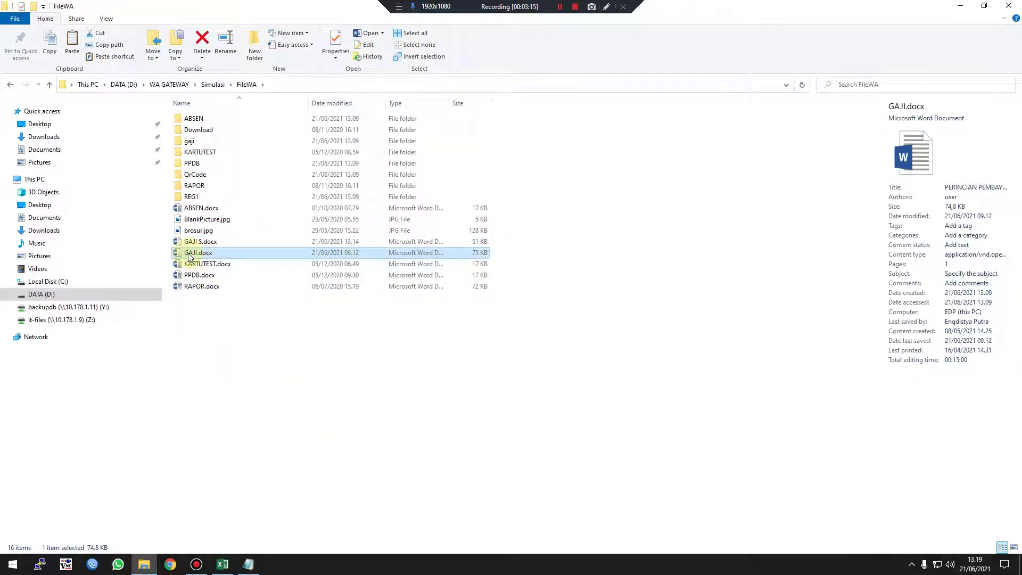
{"action": "right_click", "coordinate": [189, 256]}
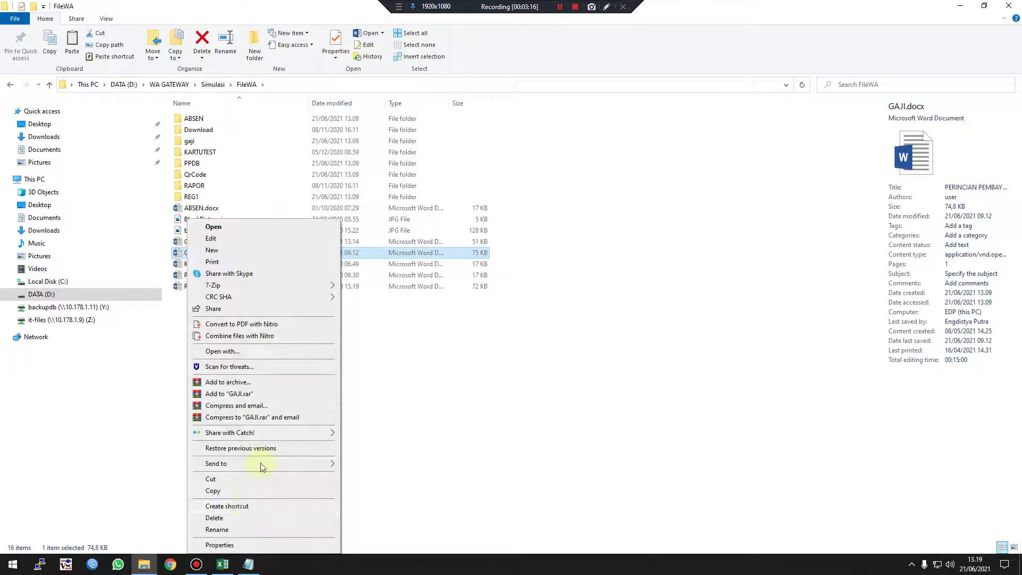
{"action": "left_click", "coordinate": [215, 518]}
{"action": "left_click", "coordinate": [551, 325]}
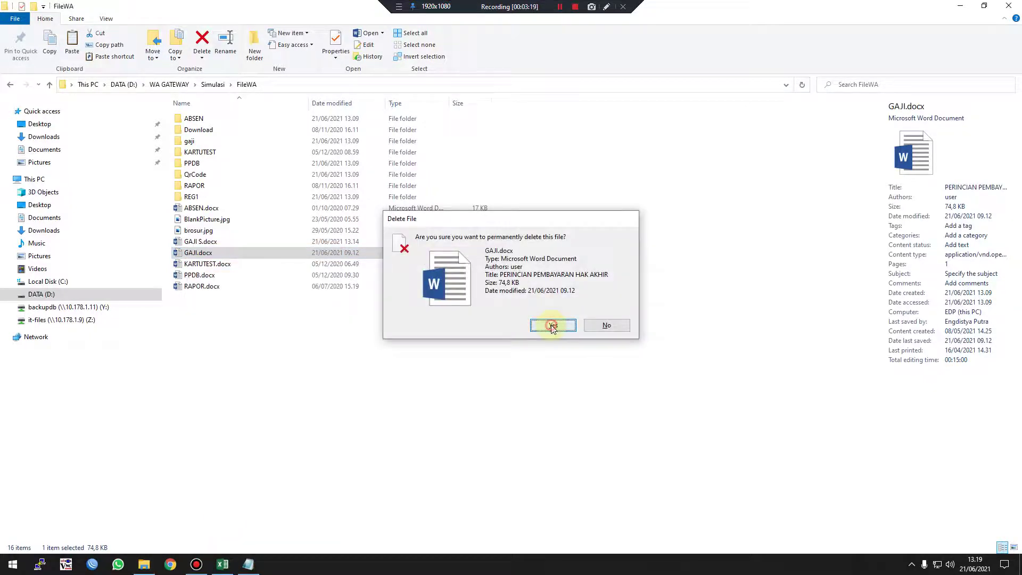
Rename GAJI S.docx in the FileWA folder as GAJI.docx.
{"action": "left_click", "coordinate": [189, 244]}
{"action": "right_click", "coordinate": [189, 243]}
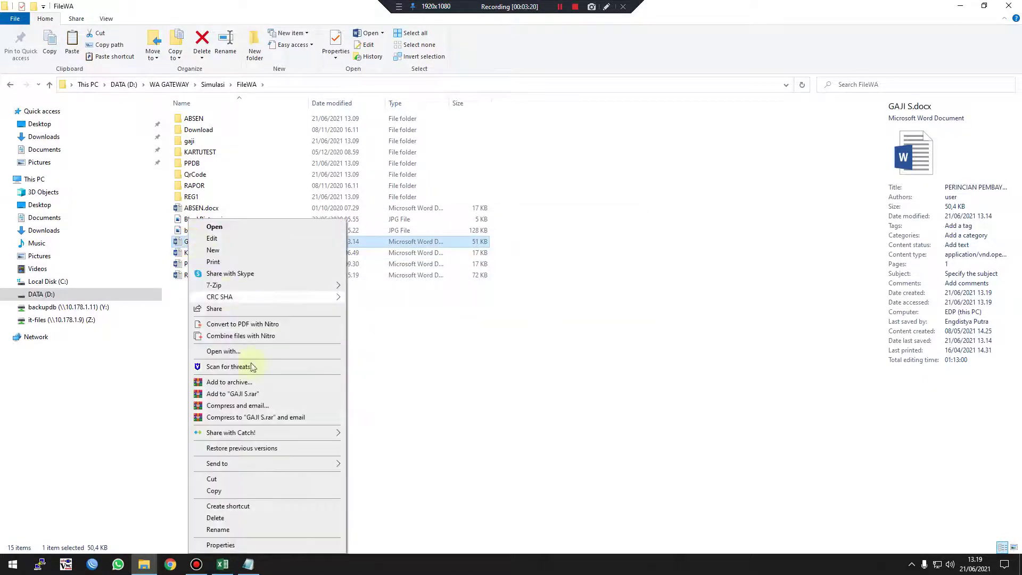
{"action": "left_click", "coordinate": [219, 530]}
{"action": "left_click", "coordinate": [199, 242]}
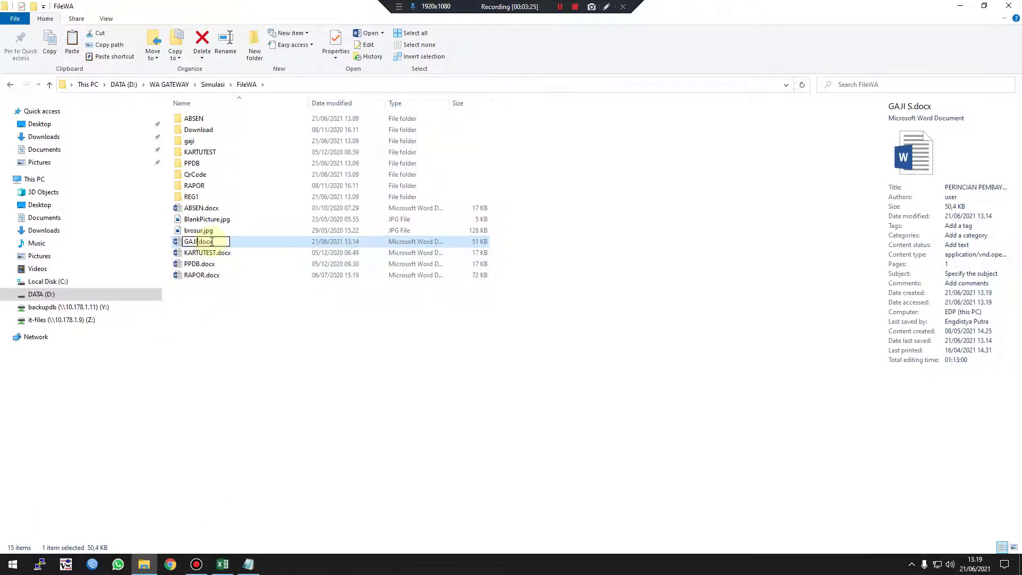
{"action": "key", "text": "Return"}
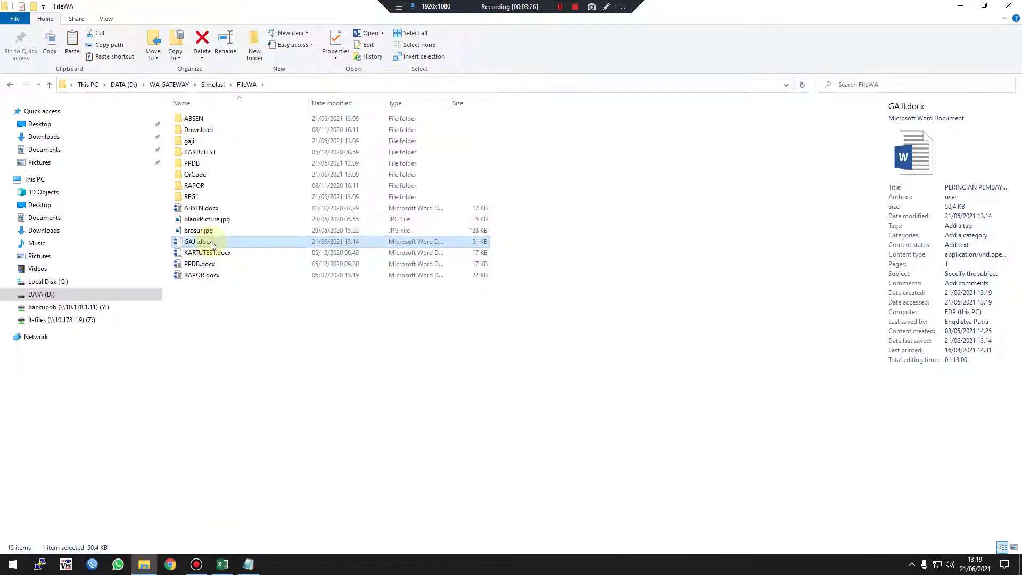
{"action": "left_click", "coordinate": [235, 336]}
{"action": "left_click", "coordinate": [204, 244]}
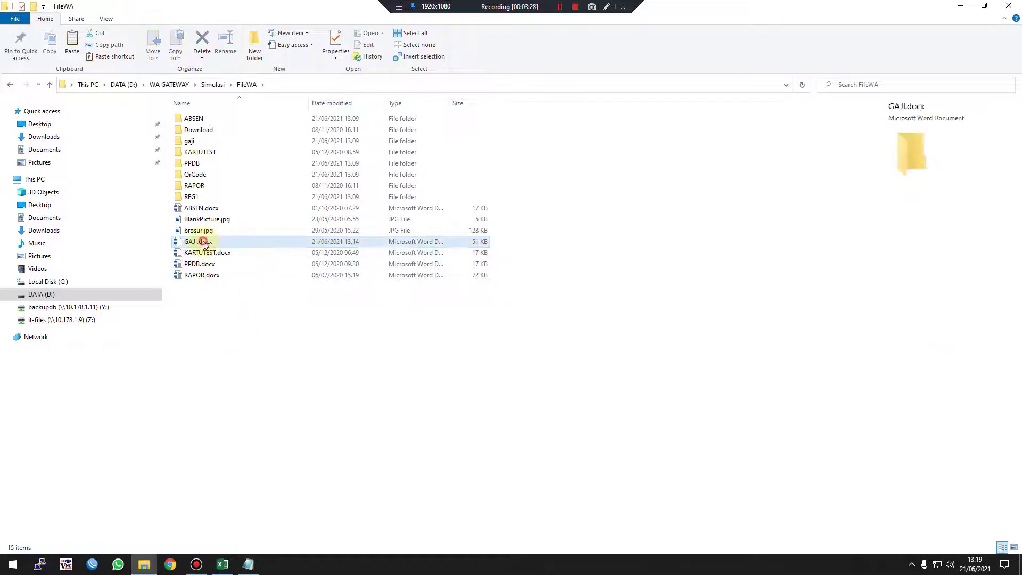
Permanently delete all the PDF files inside FileWA's gaji folder.
{"action": "double_click", "coordinate": [190, 142]}
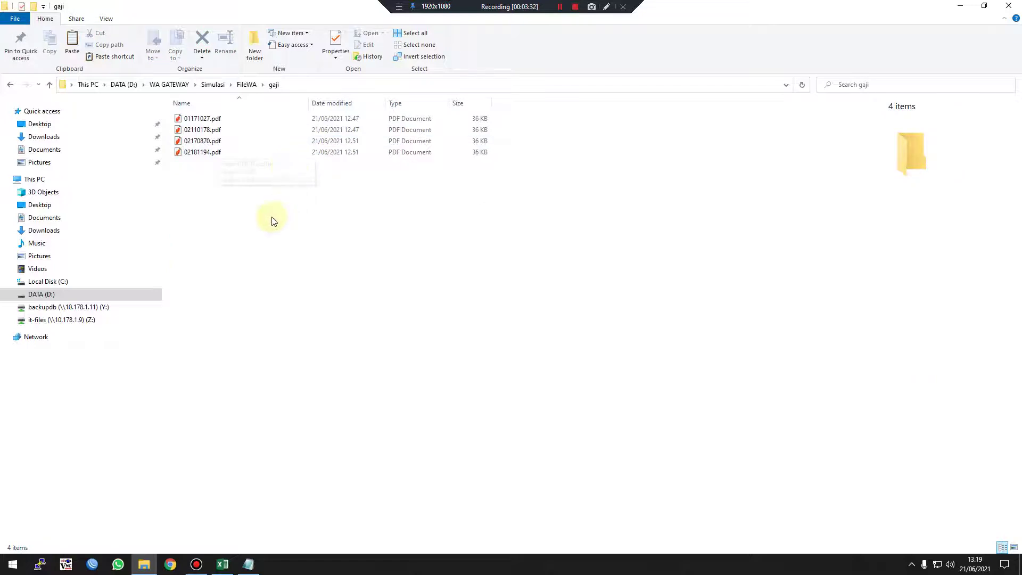
{"action": "key", "text": "ctrl+a"}
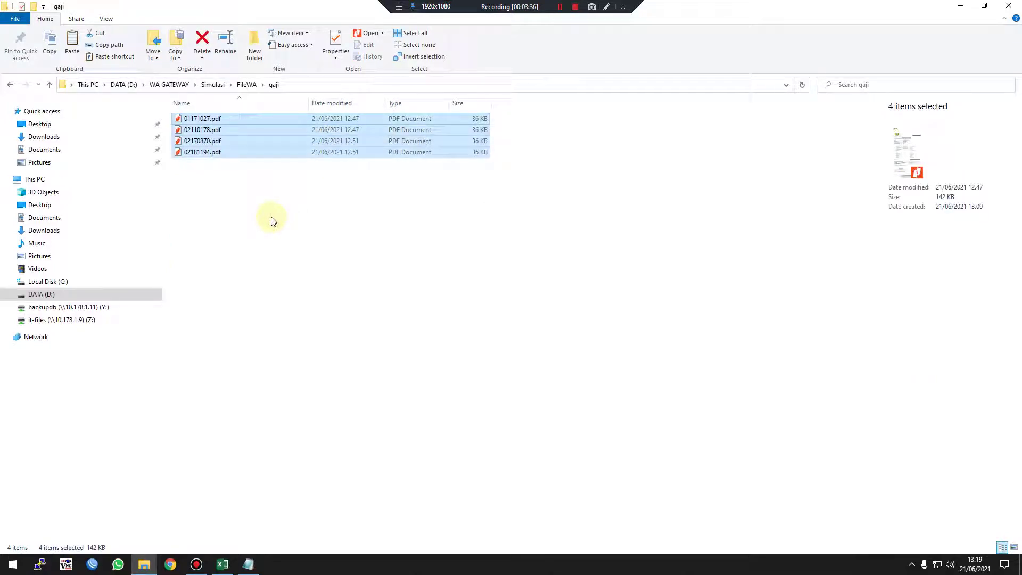
{"action": "key", "text": "shift+Delete"}
{"action": "key", "text": "Return"}
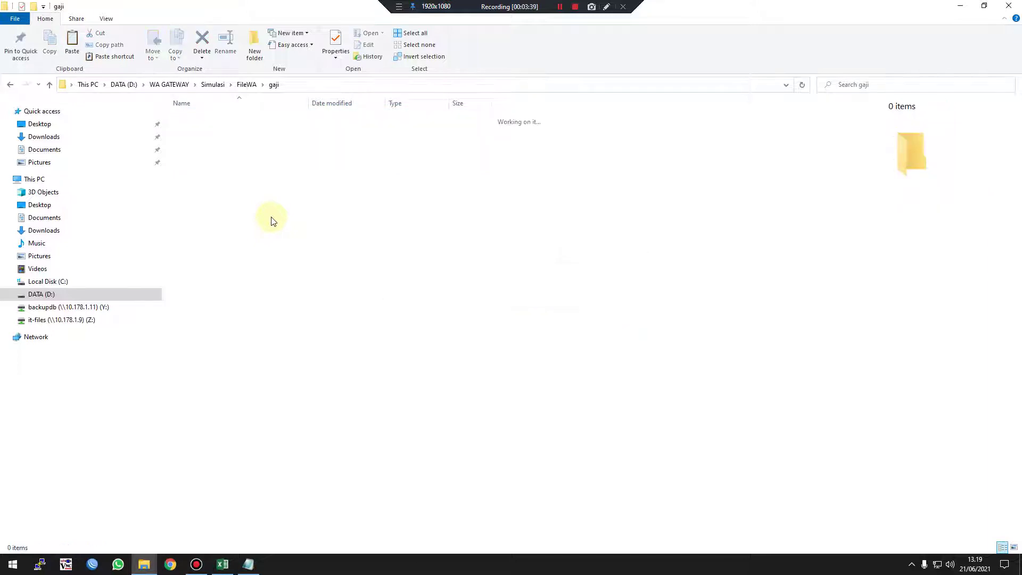
Launch WhatsAppGateway2021u006e.exe from the Simulasi folder and check the contents of FileWA's gaji folder.
{"action": "left_click", "coordinate": [214, 84]}
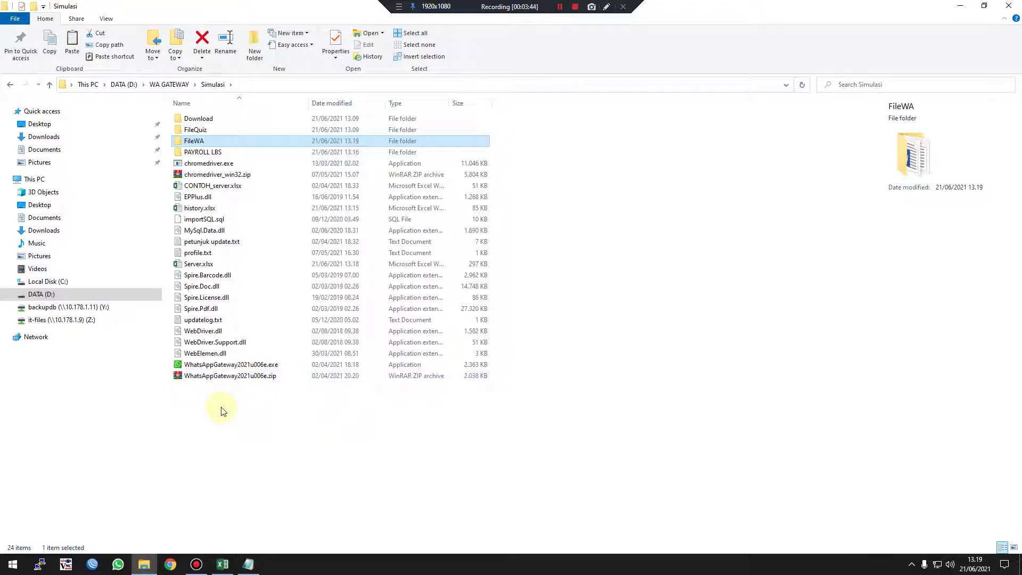
{"action": "double_click", "coordinate": [217, 366]}
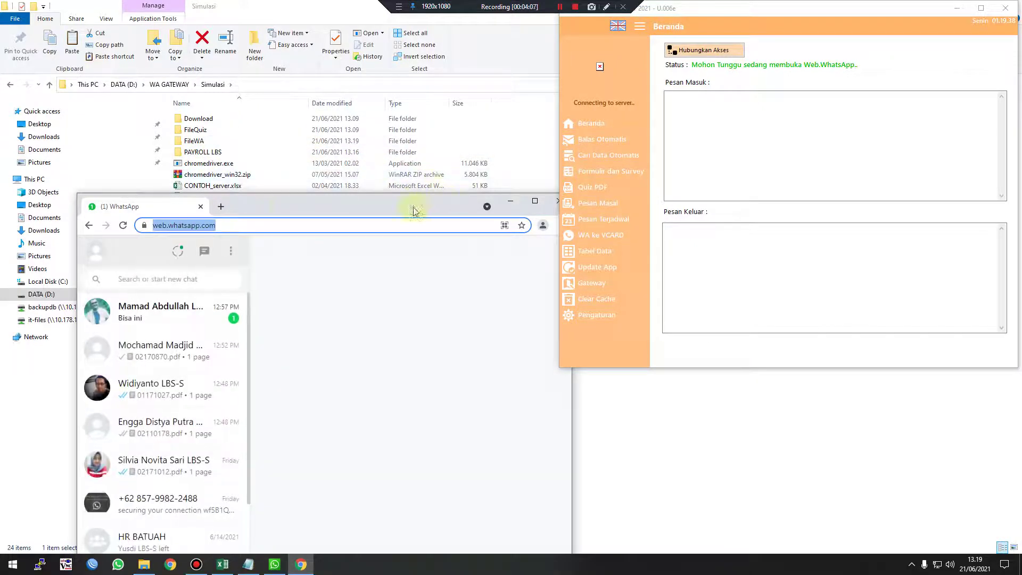
{"action": "left_click", "coordinate": [193, 142]}
{"action": "double_click", "coordinate": [193, 143]}
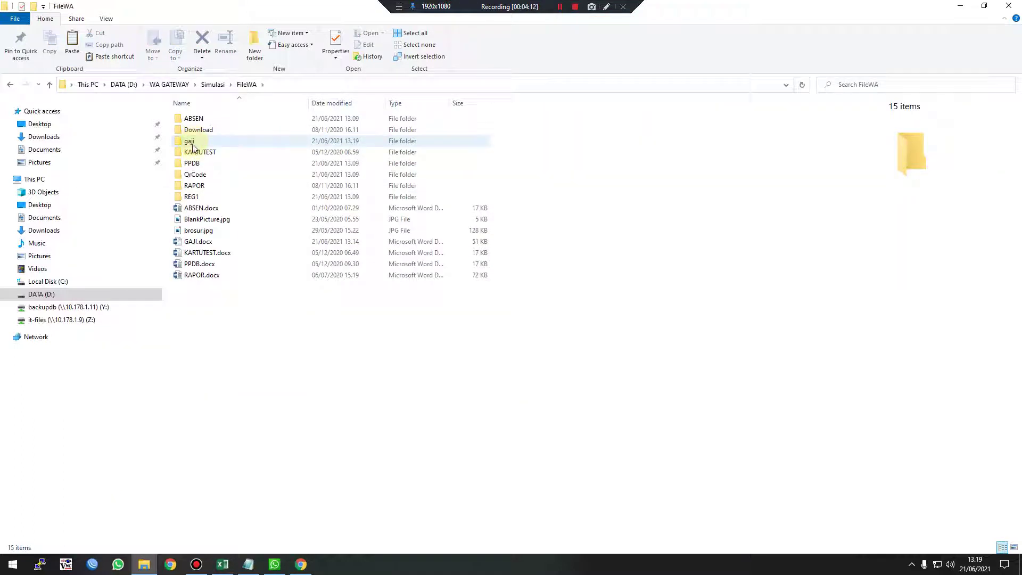
{"action": "double_click", "coordinate": [193, 143]}
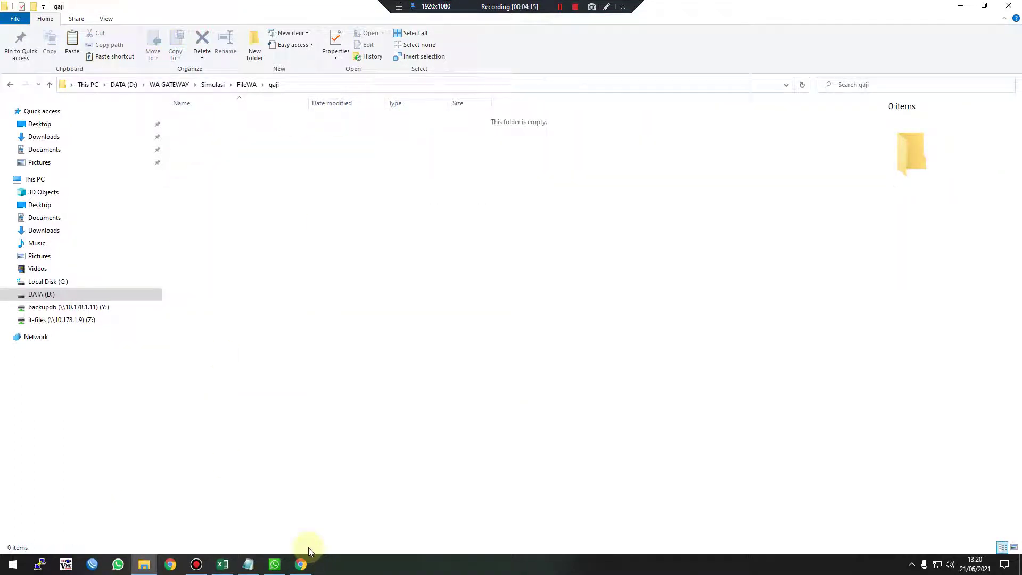
Switch to the WhatsApp gateway with WhatsApp Web alongside, and load the SLIP_NS entry in Cari Data Otomatis.
{"action": "mouse_move", "coordinate": [302, 569]}
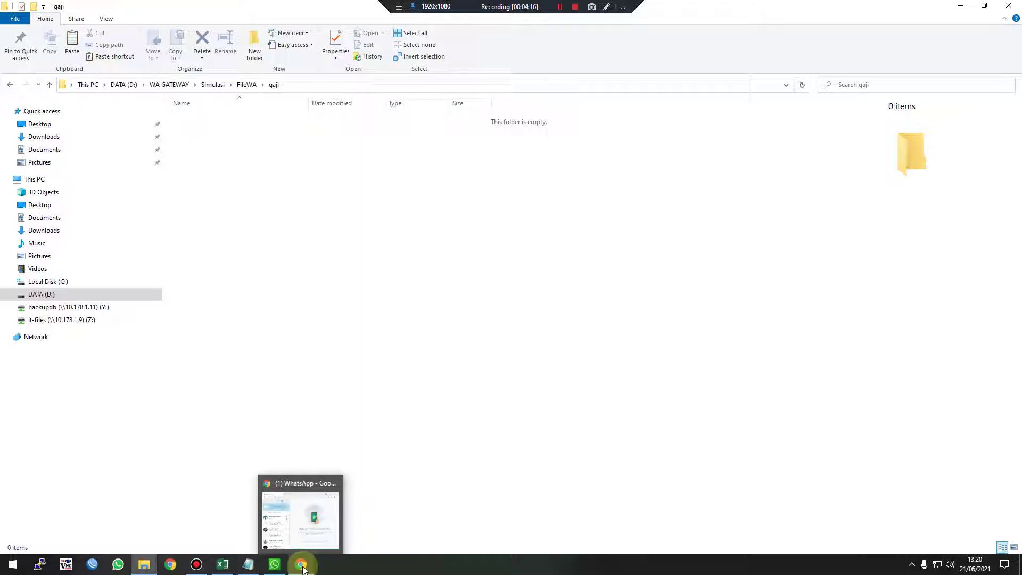
{"action": "left_click", "coordinate": [275, 566]}
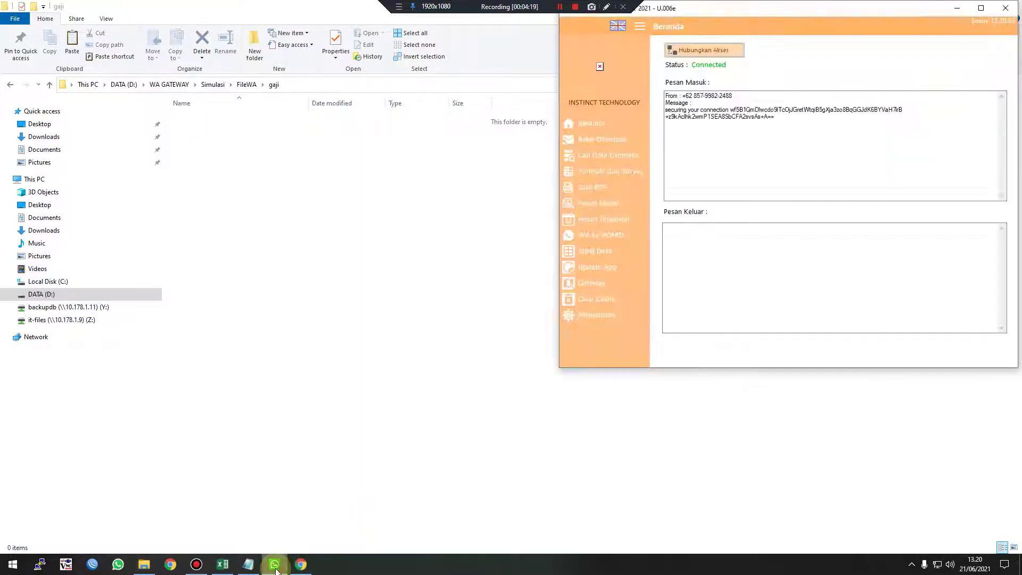
{"action": "left_click", "coordinate": [300, 565]}
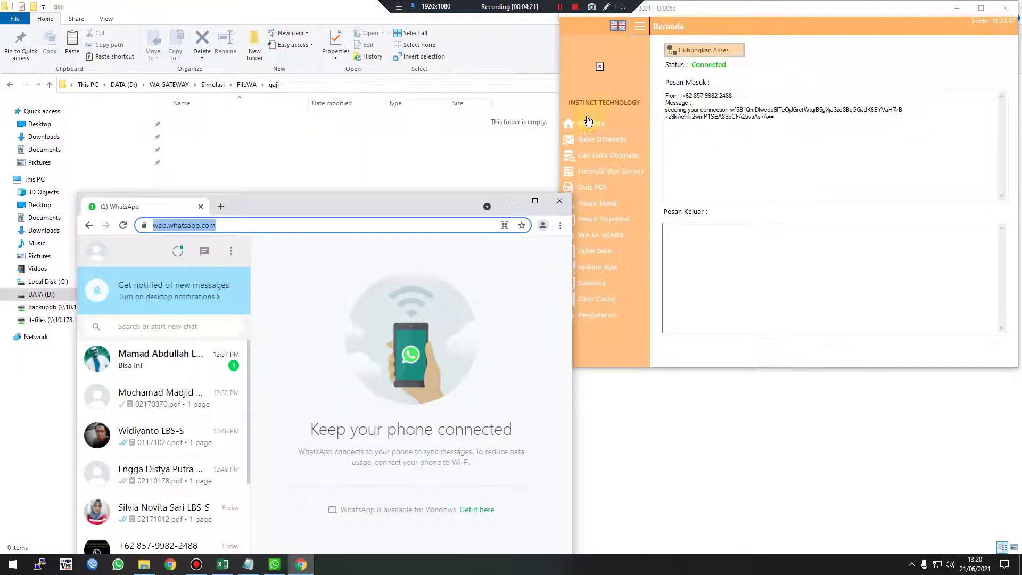
{"action": "left_click", "coordinate": [597, 160]}
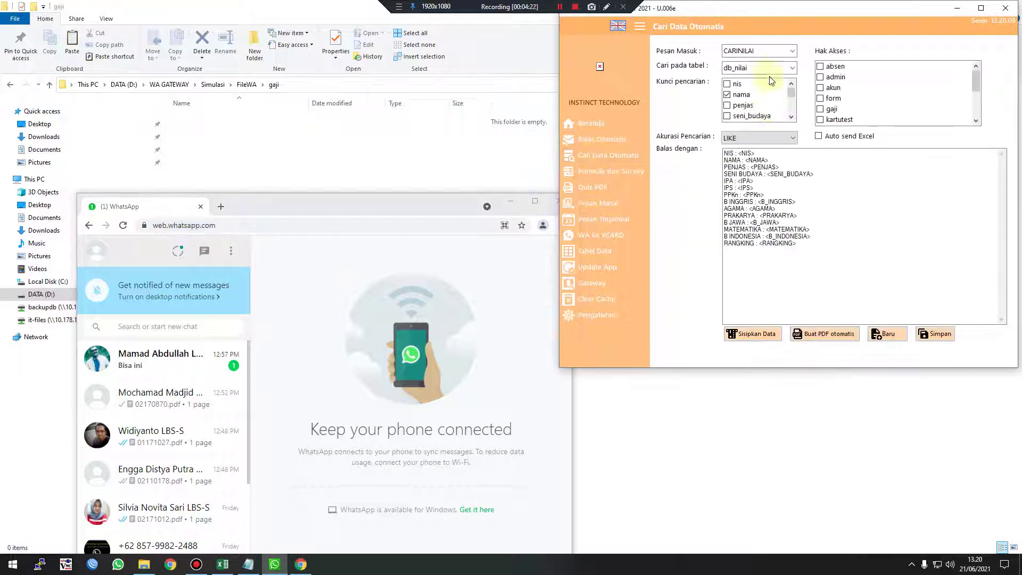
{"action": "left_click", "coordinate": [781, 54]}
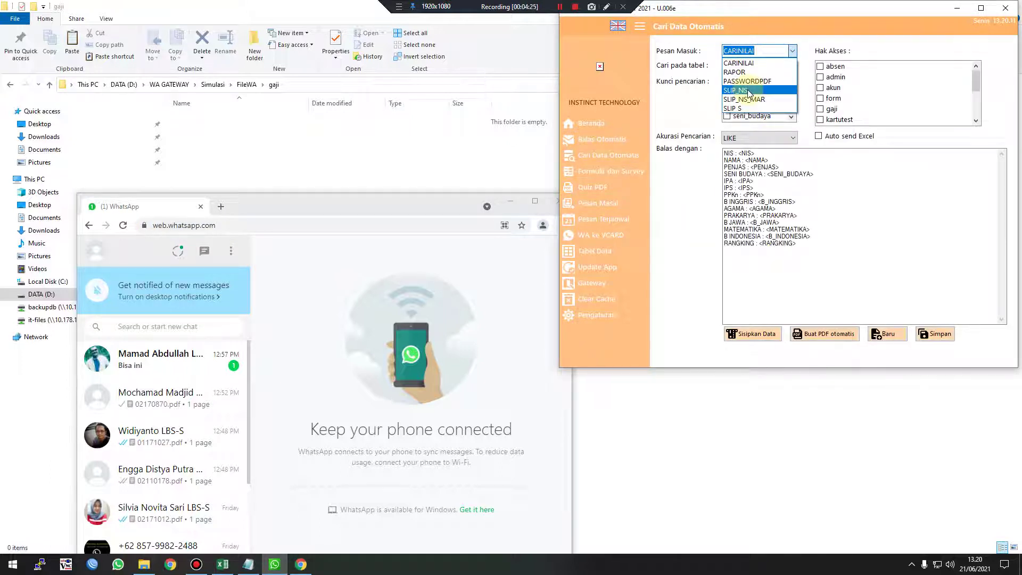
{"action": "left_click", "coordinate": [738, 91]}
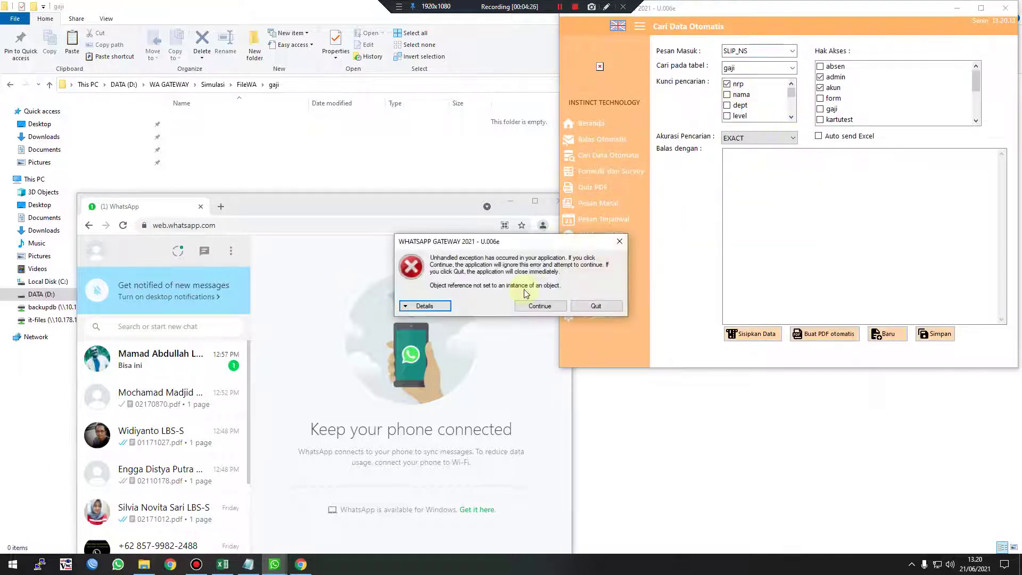
{"action": "left_click", "coordinate": [533, 307]}
Generate the salary slip PDFs automatically for the SLIP_NS entry from the gaji table.
{"action": "left_click", "coordinate": [802, 184]}
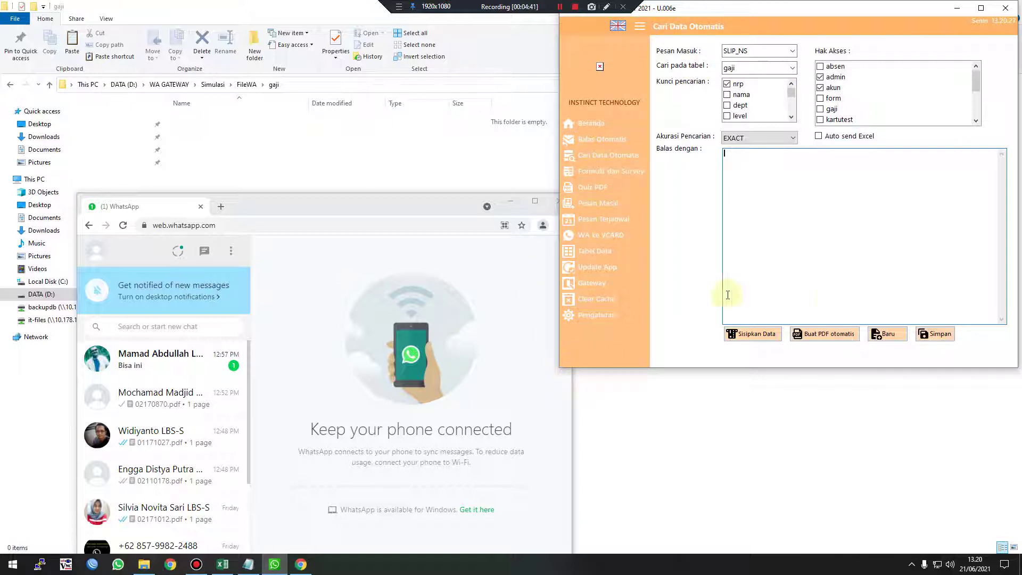
{"action": "left_click", "coordinate": [817, 342]}
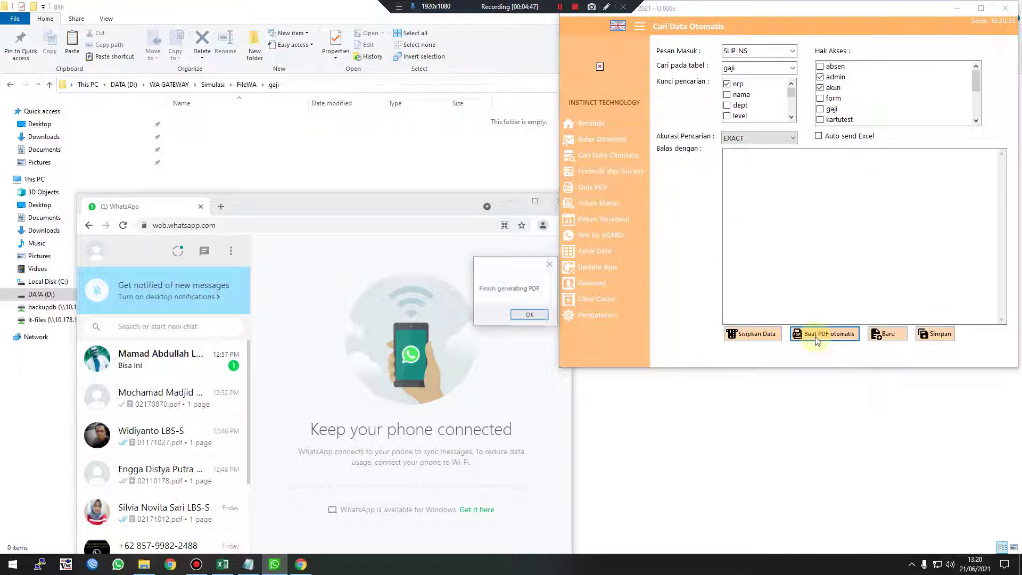
{"action": "left_click", "coordinate": [518, 314]}
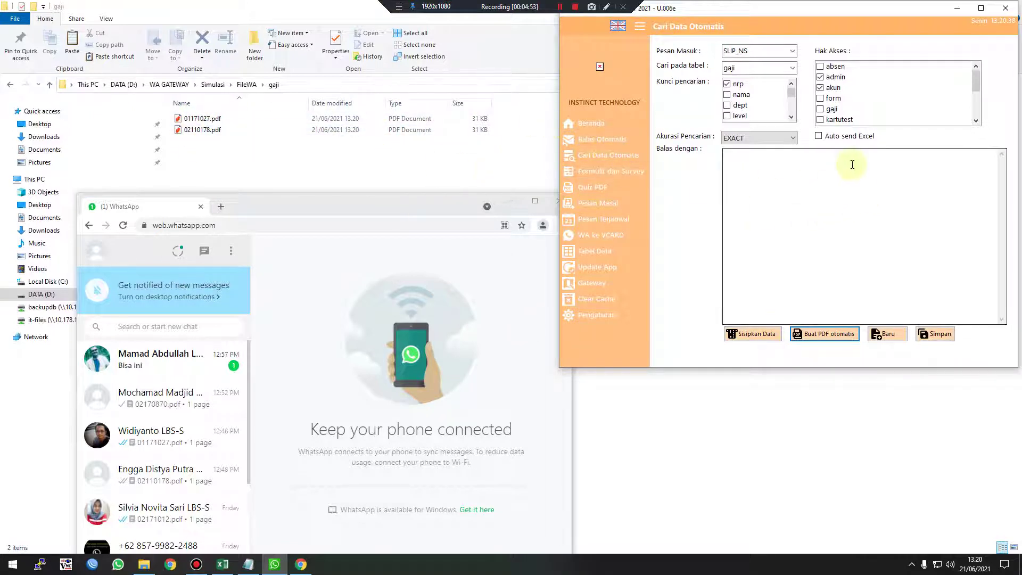
Set up a Pesan Masal from the gaji table with notelp as the WhatsApp contact field, and check the recipients' file and notelp columns.
{"action": "left_click", "coordinate": [600, 205]}
{"action": "left_click", "coordinate": [797, 55]}
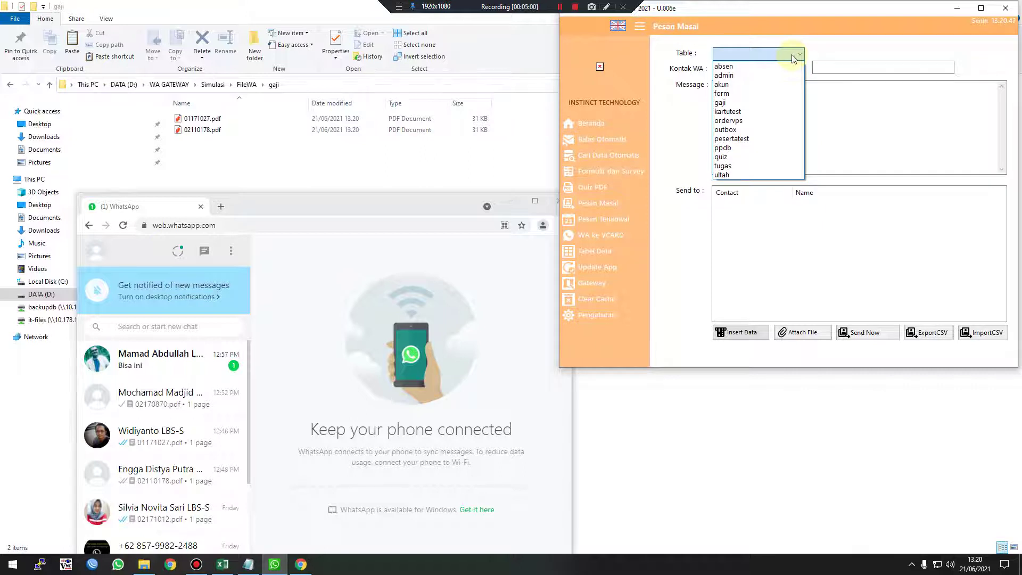
{"action": "left_click", "coordinate": [721, 103]}
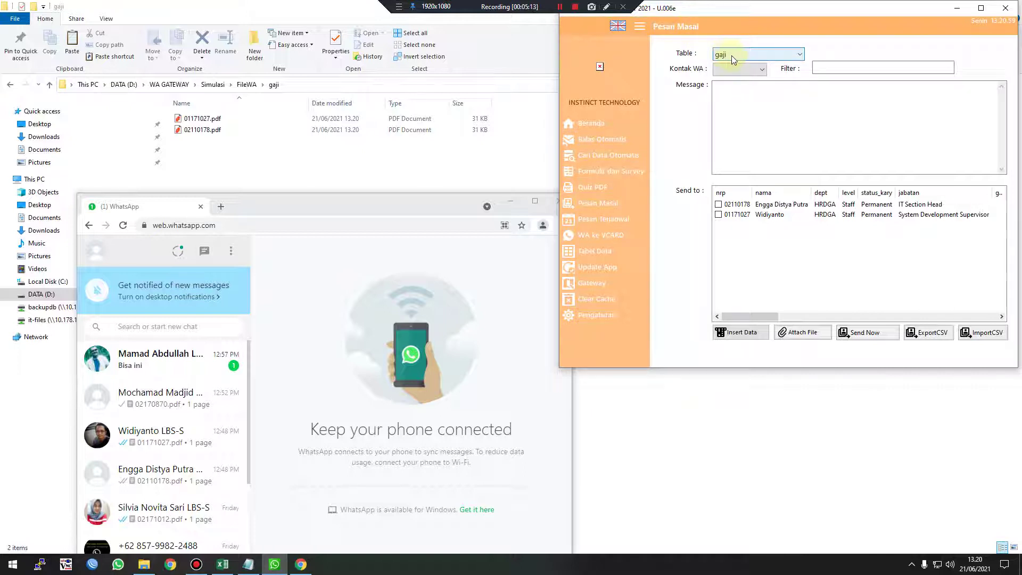
{"action": "left_click", "coordinate": [738, 70]}
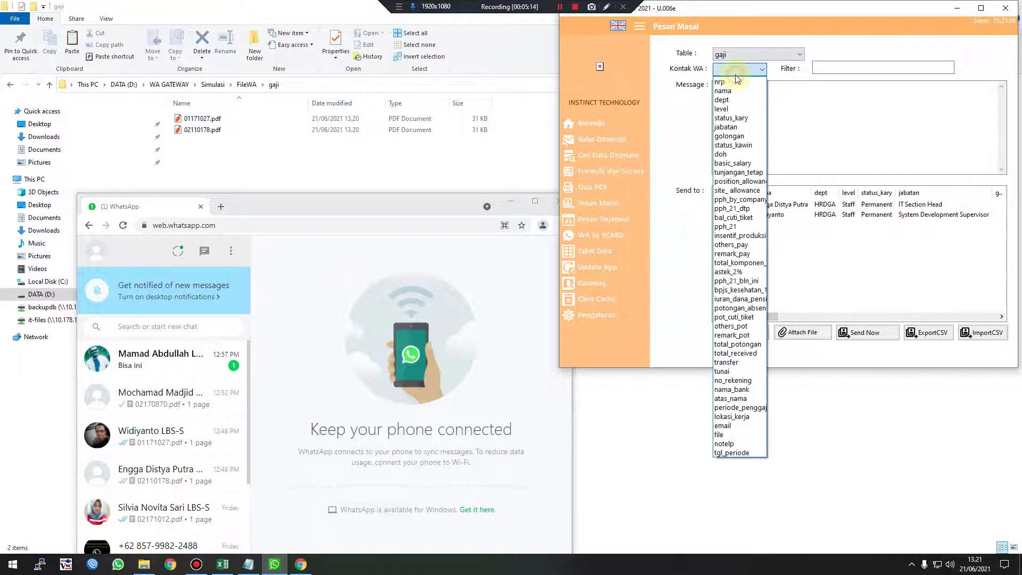
{"action": "left_click", "coordinate": [729, 444]}
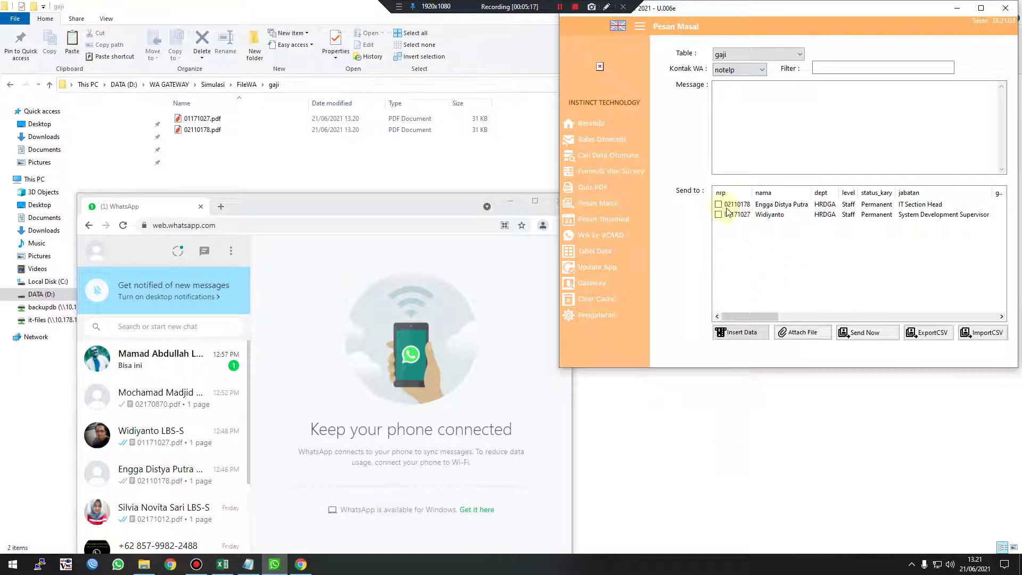
{"action": "left_click_drag", "start_coordinate": [758, 315], "coordinate": [926, 312]}
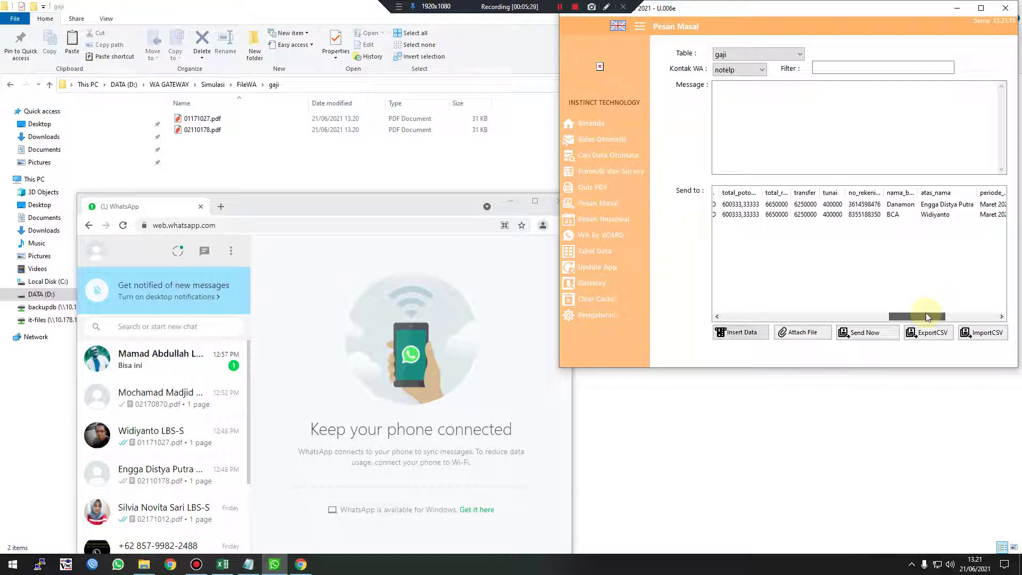
{"action": "left_click_drag", "start_coordinate": [926, 312], "coordinate": [980, 310]}
Copy the full text of draft kirim massal & schedule.txt from Notepad into the mass message body.
{"action": "left_click", "coordinate": [806, 115]}
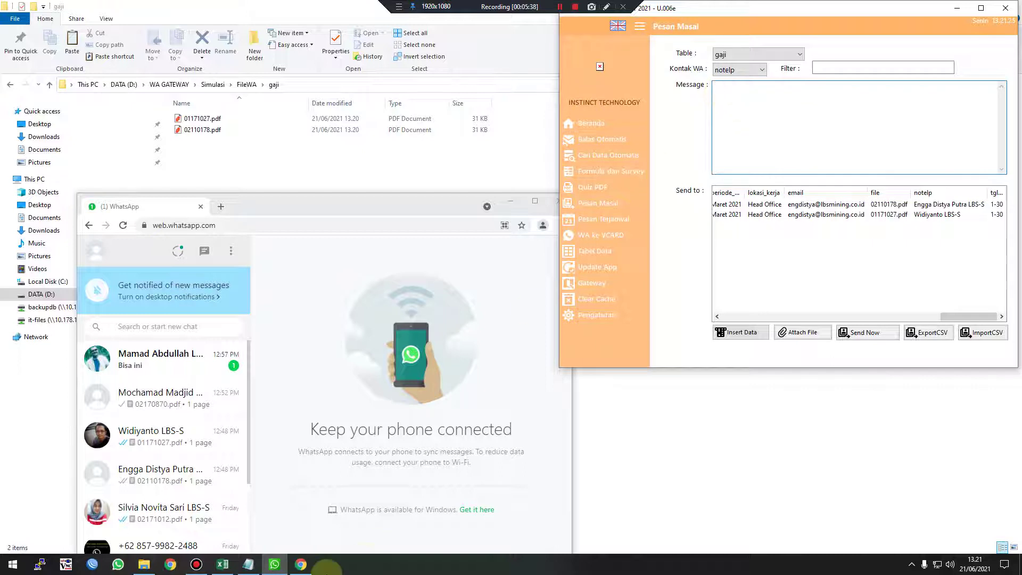
{"action": "left_click", "coordinate": [248, 565]}
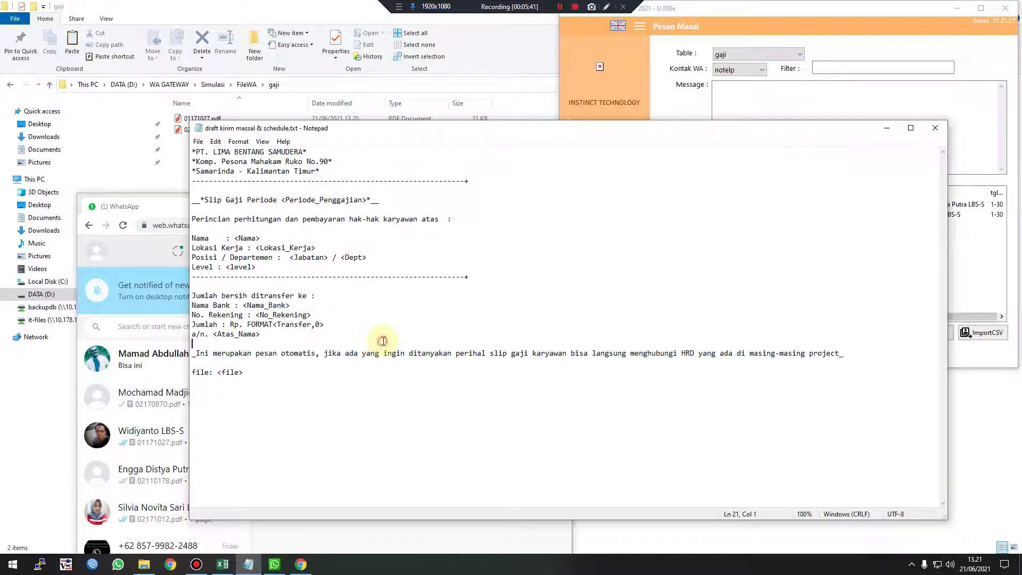
{"action": "key", "text": "ctrl+a"}
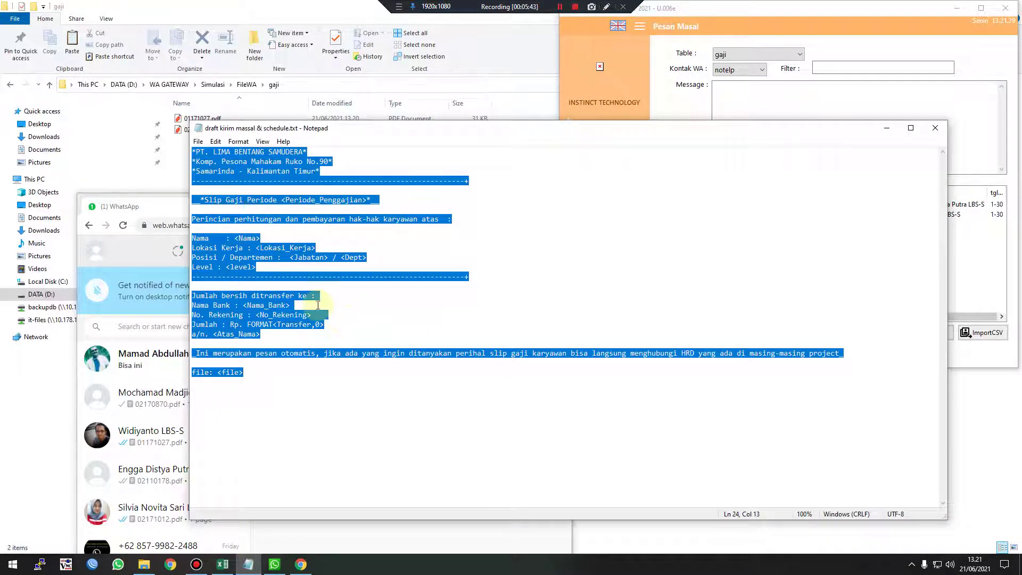
{"action": "key", "text": "ctrl+c"}
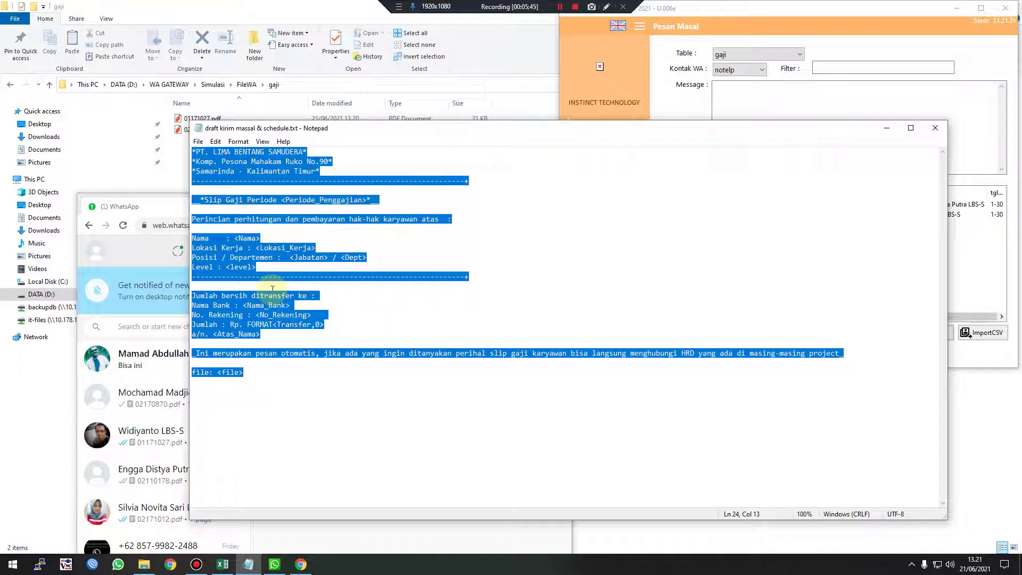
{"action": "right_click", "coordinate": [271, 296]}
{"action": "left_click", "coordinate": [373, 331]}
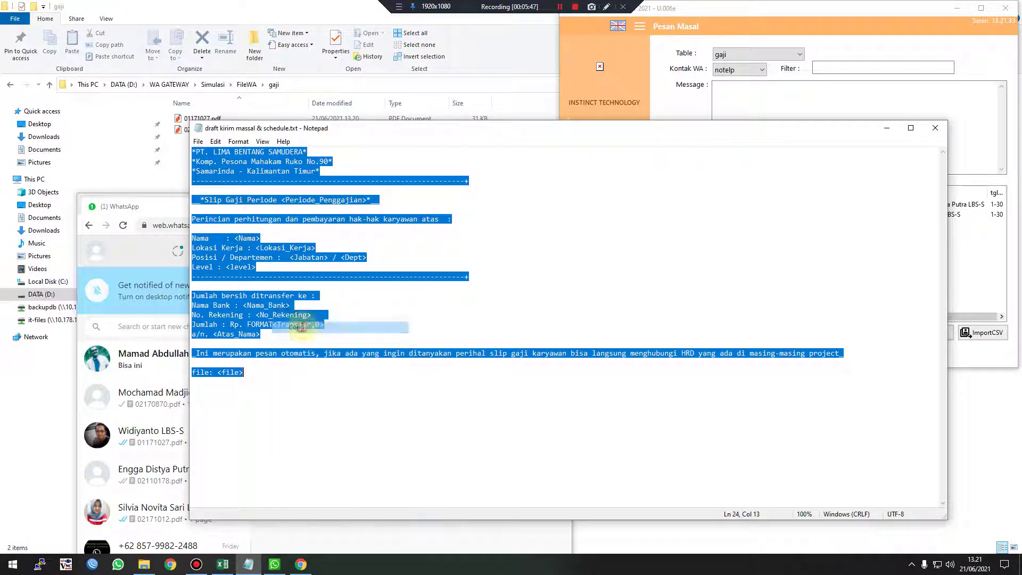
{"action": "left_click", "coordinate": [818, 108]}
{"action": "right_click", "coordinate": [767, 105]}
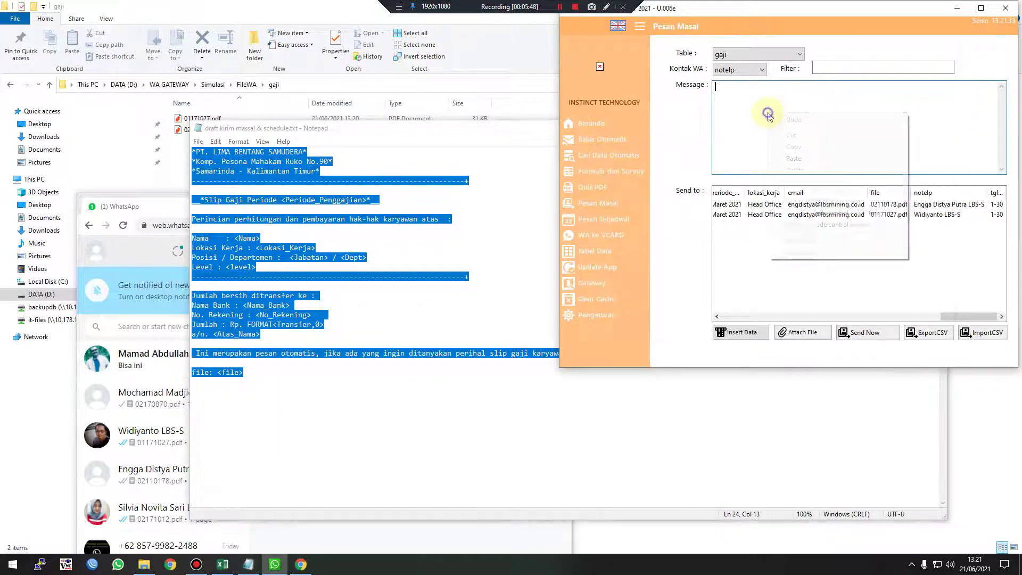
{"action": "left_click", "coordinate": [796, 160]}
{"action": "scroll", "coordinate": [780, 142], "scroll_direction": "up", "scroll_amount": 5}
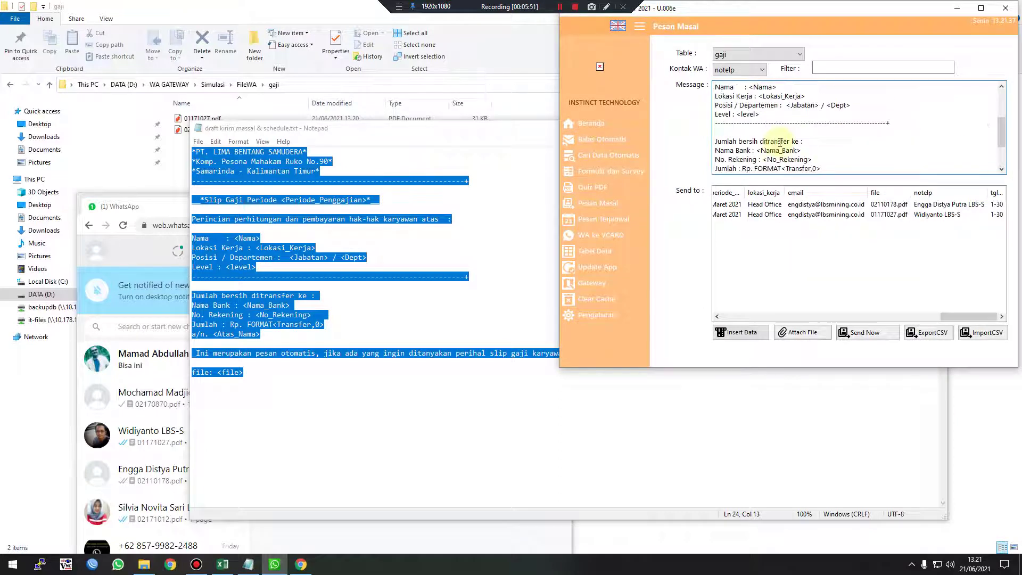
{"action": "scroll", "coordinate": [779, 141], "scroll_direction": "down", "scroll_amount": 5}
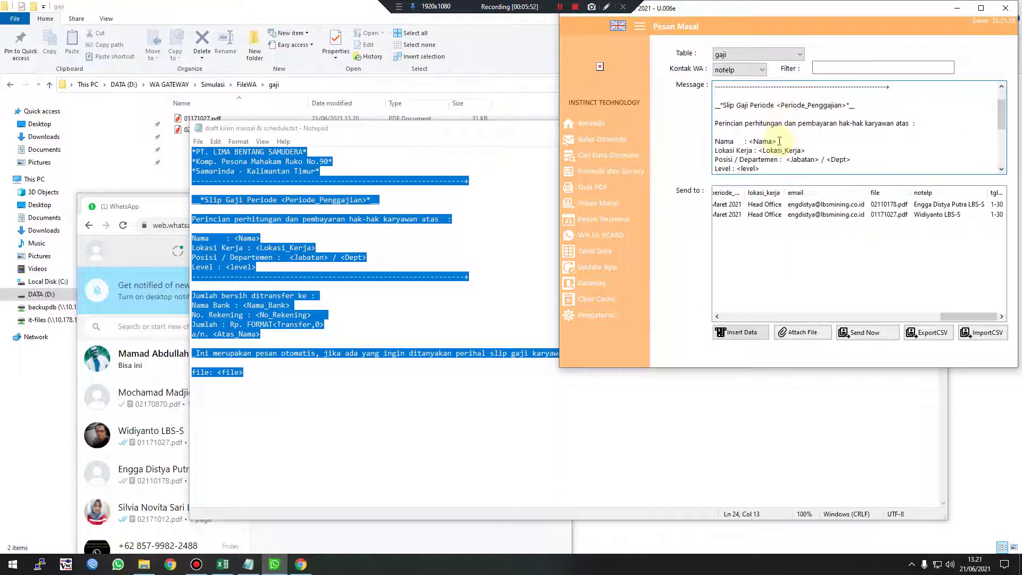
{"action": "left_click", "coordinate": [532, 192]}
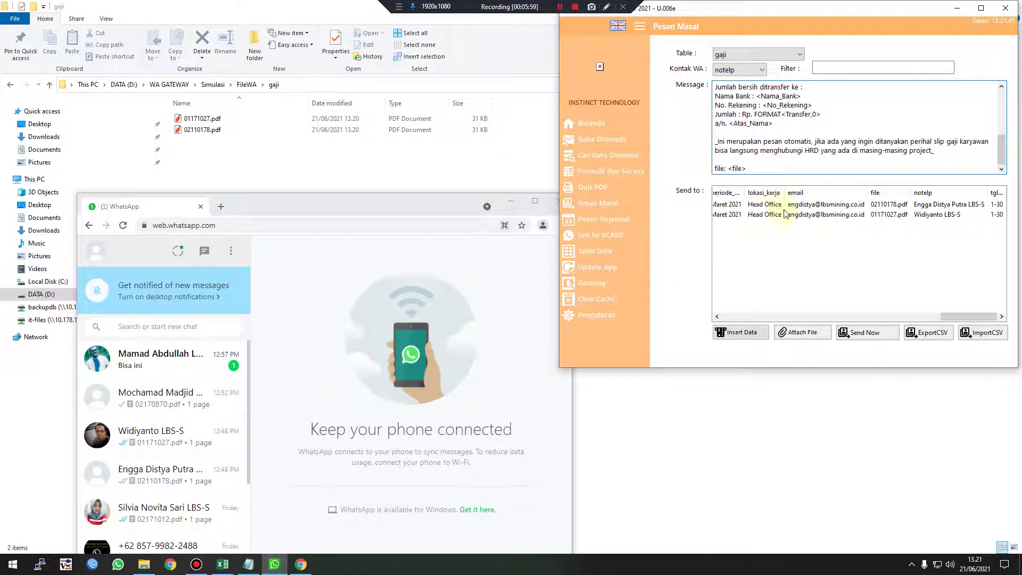
Select both employees as recipients, review the message text, and send the mass message immediately.
{"action": "left_click_drag", "start_coordinate": [964, 316], "coordinate": [709, 319]}
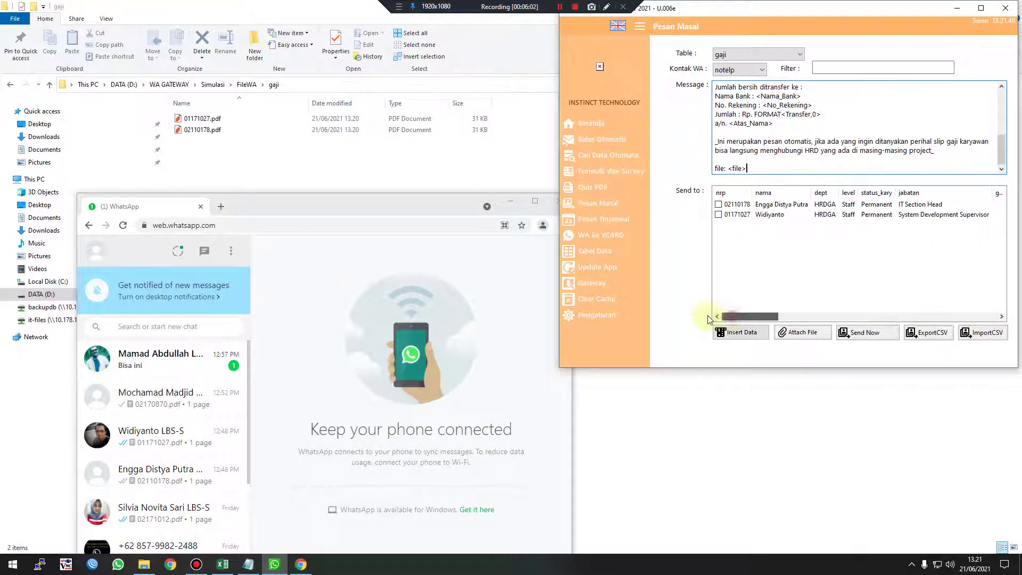
{"action": "left_click", "coordinate": [719, 204]}
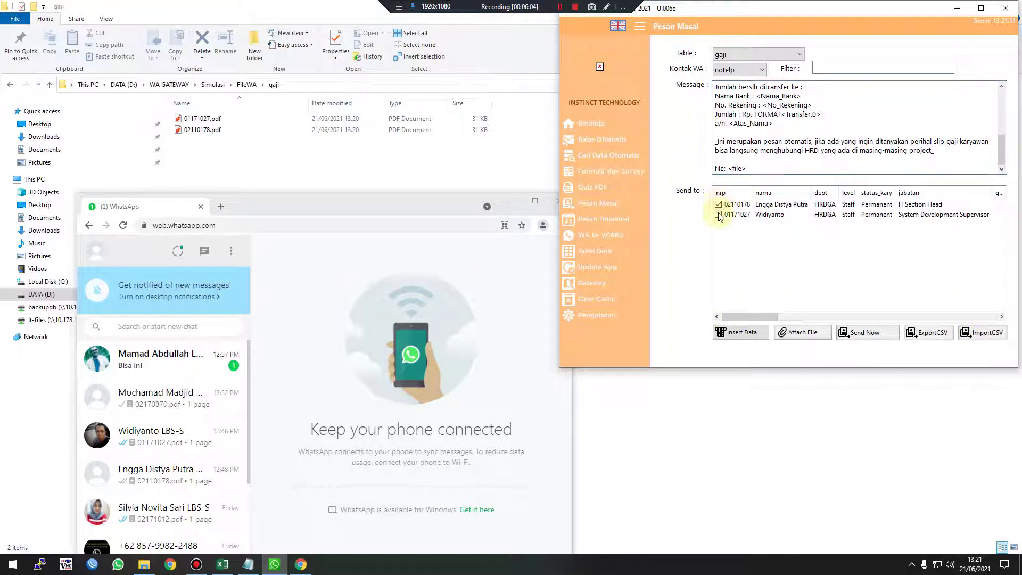
{"action": "left_click", "coordinate": [719, 215]}
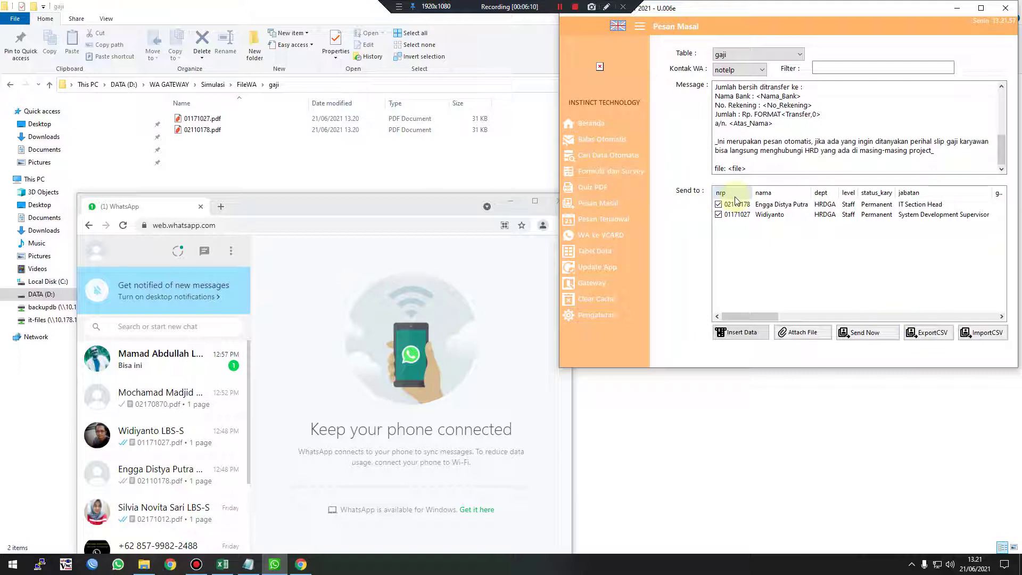
{"action": "scroll", "coordinate": [772, 133], "scroll_direction": "up", "scroll_amount": 8}
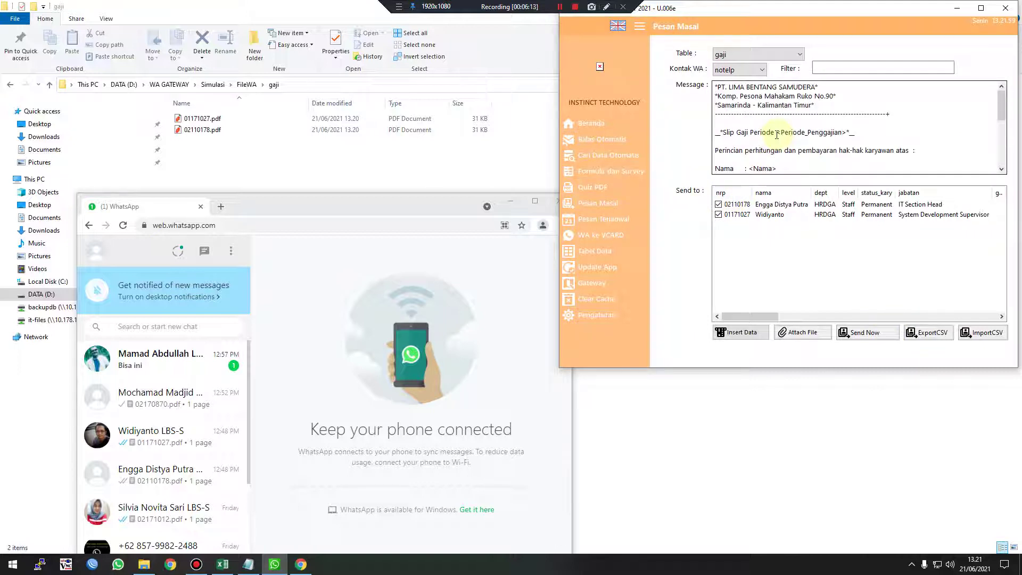
{"action": "scroll", "coordinate": [777, 135], "scroll_direction": "down", "scroll_amount": 8}
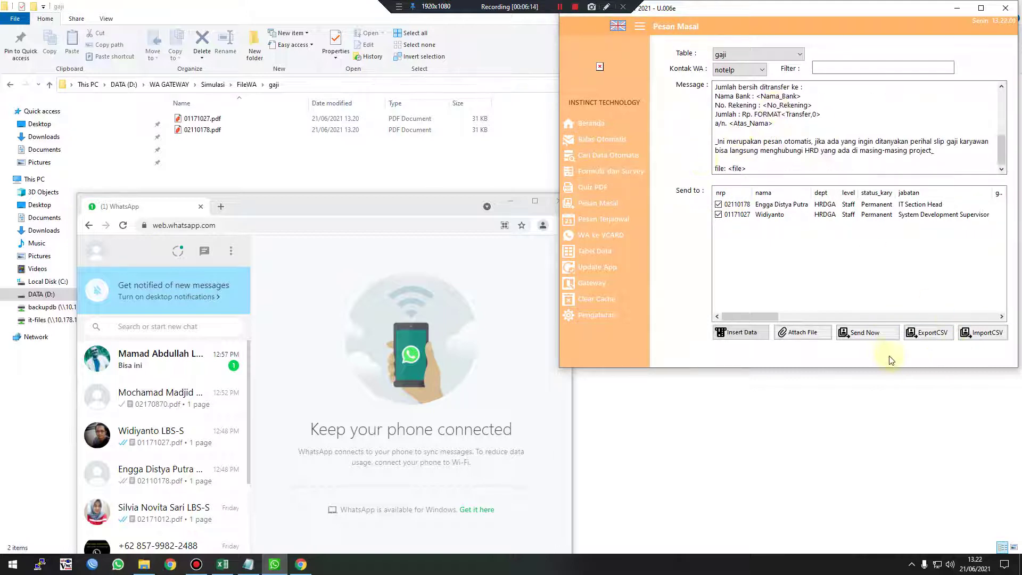
{"action": "left_click", "coordinate": [862, 337]}
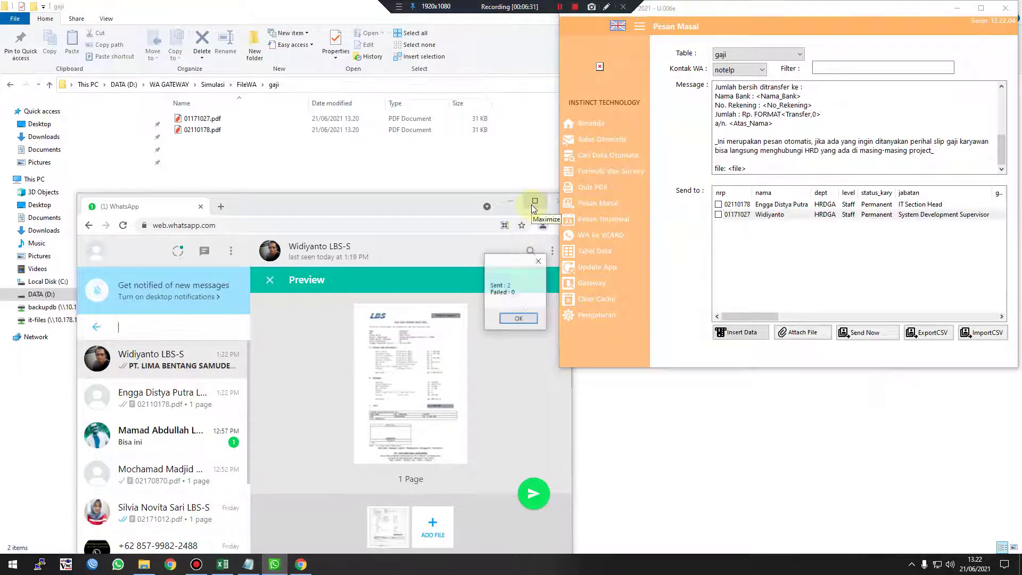
{"action": "left_click", "coordinate": [523, 320]}
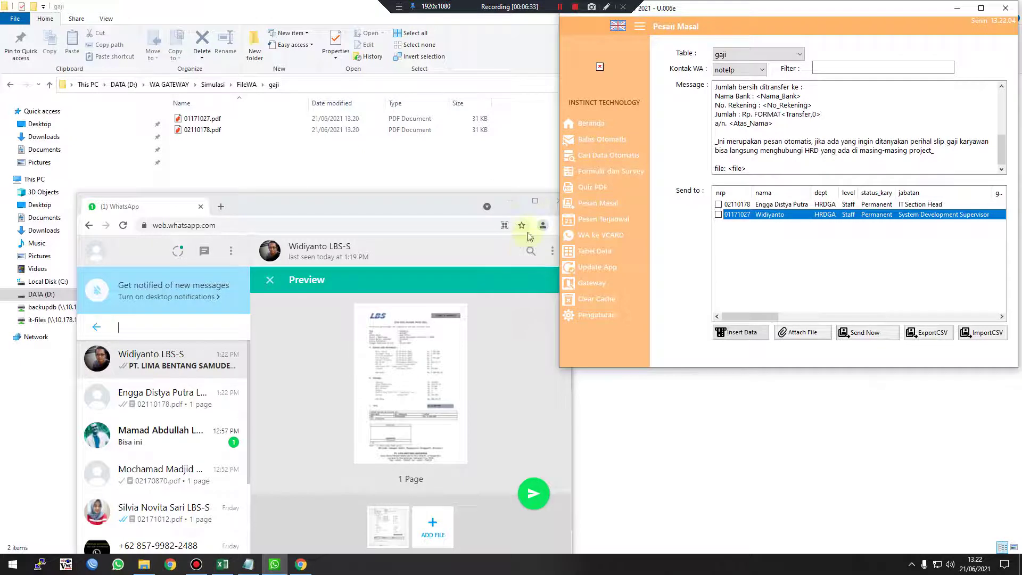
Send the salary slip PDF still in preview in the maximized WhatsApp Web window, and check the message sent to the other employee.
{"action": "left_click", "coordinate": [535, 202]}
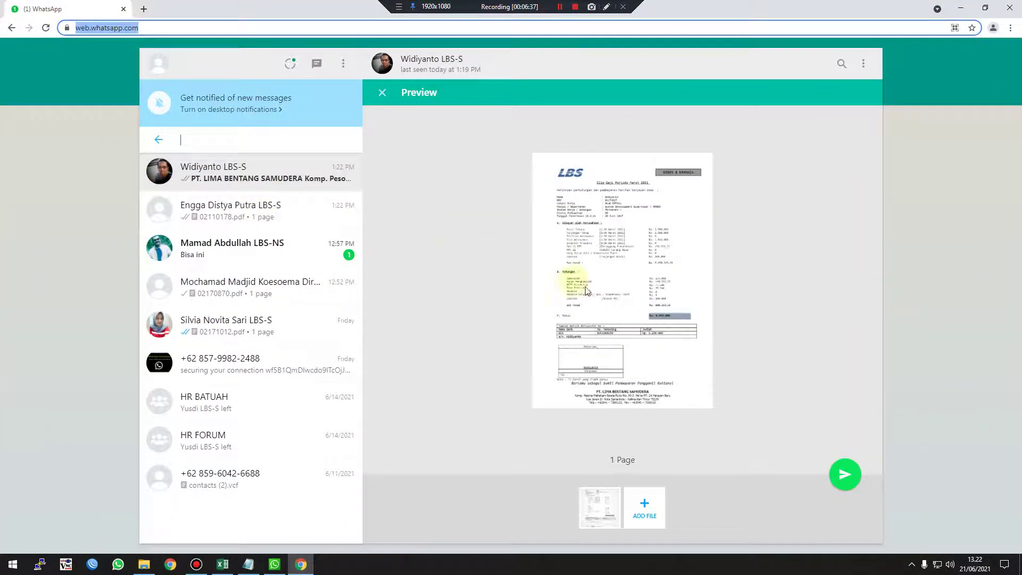
{"action": "left_click", "coordinate": [845, 475]}
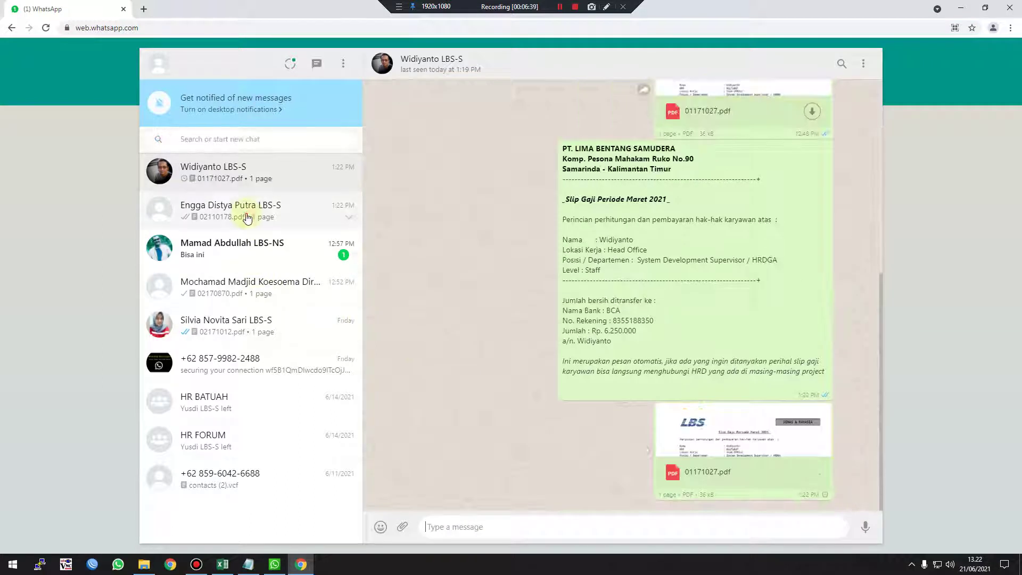
{"action": "left_click", "coordinate": [247, 218]}
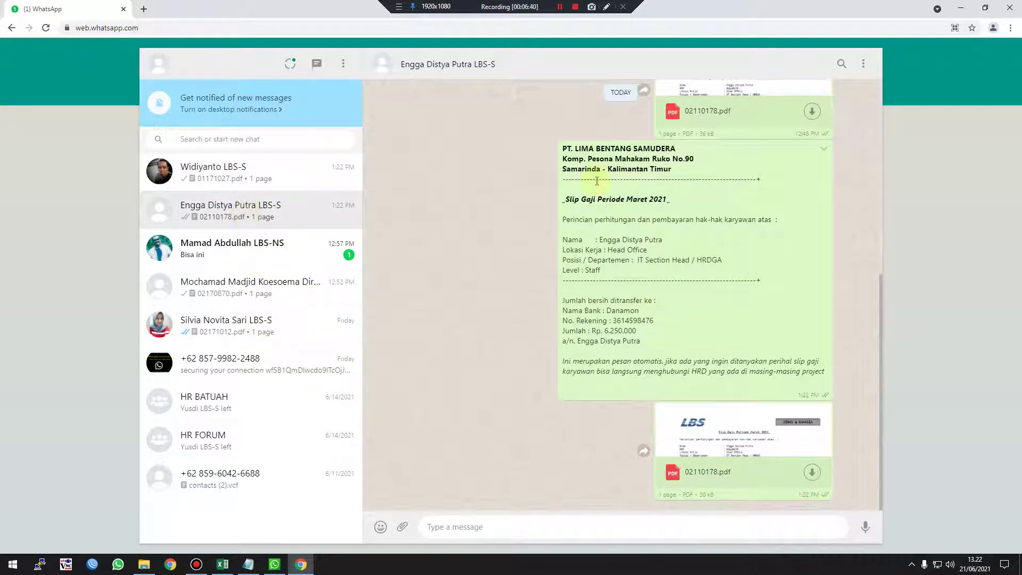
{"action": "left_click_drag", "start_coordinate": [563, 149], "coordinate": [825, 373]}
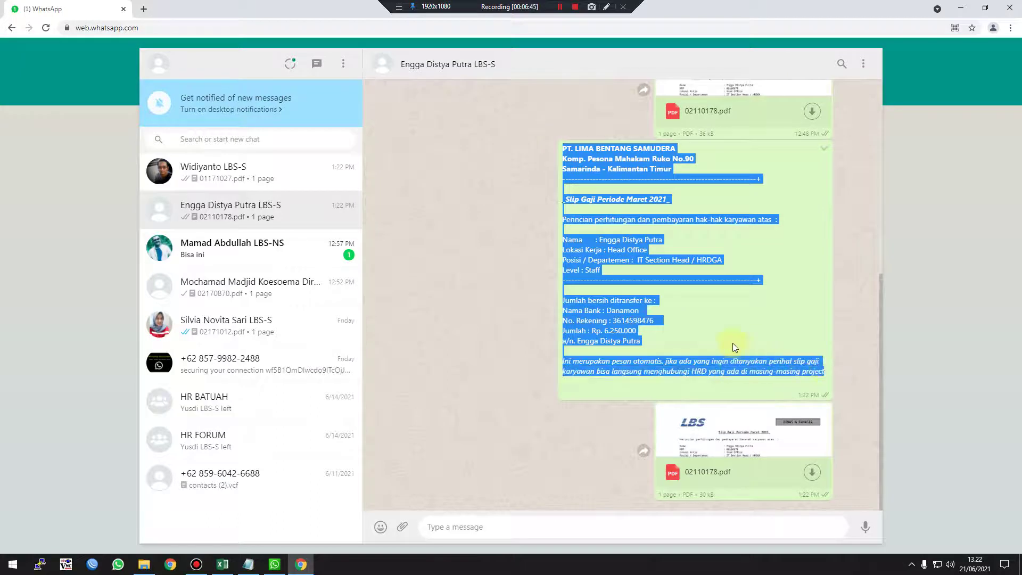
{"action": "left_click", "coordinate": [738, 349]}
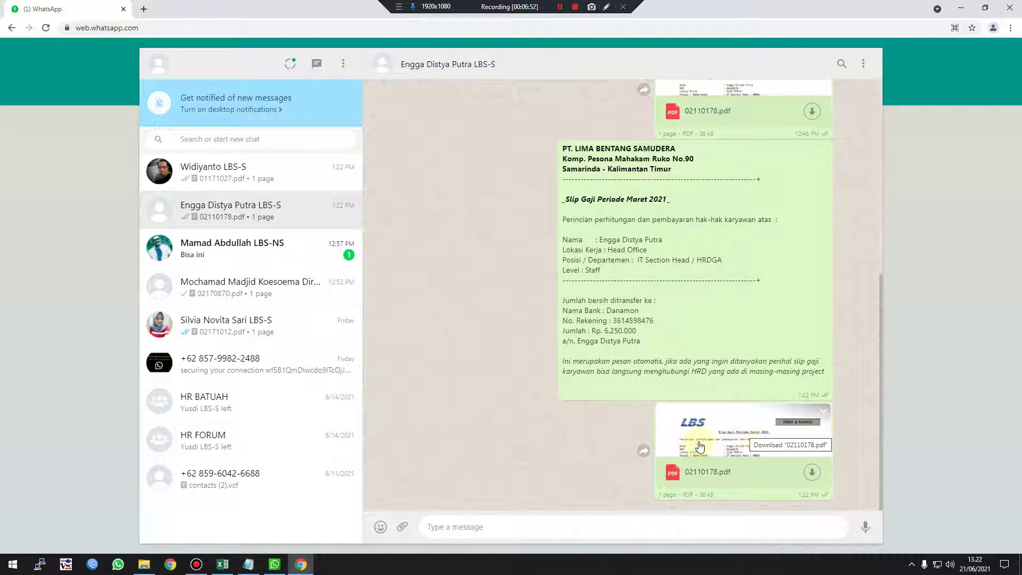
Open the salary slip PDF 02110178.pdf from the chat, review it from top to end, close it, and look back through the chat.
{"action": "left_click", "coordinate": [700, 447]}
{"action": "left_click", "coordinate": [46, 539]}
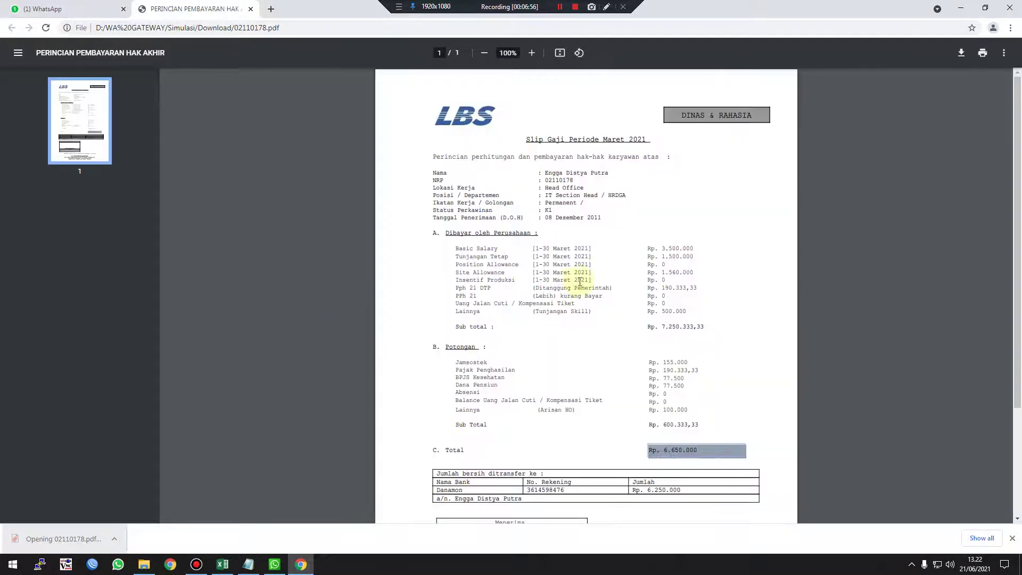
{"action": "scroll", "coordinate": [579, 280], "scroll_direction": "down", "scroll_amount": 2}
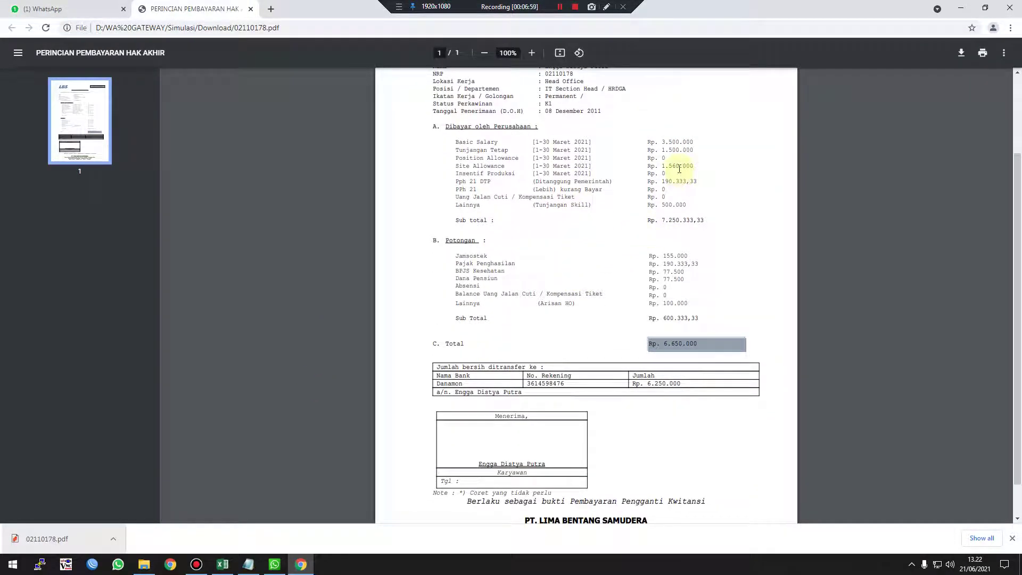
{"action": "scroll", "coordinate": [597, 181], "scroll_direction": "down", "scroll_amount": 1}
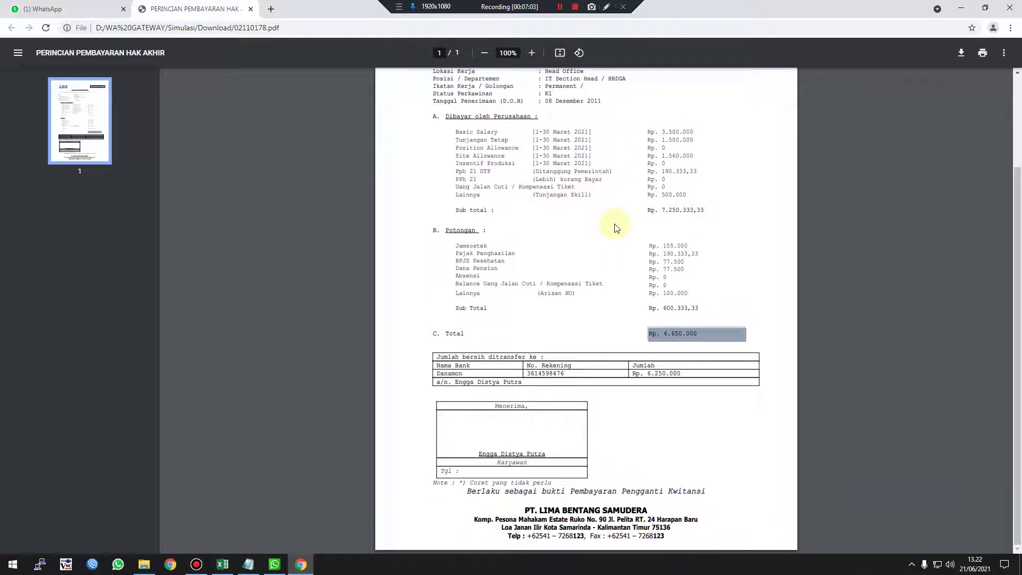
{"action": "scroll", "coordinate": [616, 228], "scroll_direction": "up", "scroll_amount": 1}
{"action": "scroll", "coordinate": [617, 228], "scroll_direction": "up", "scroll_amount": 1}
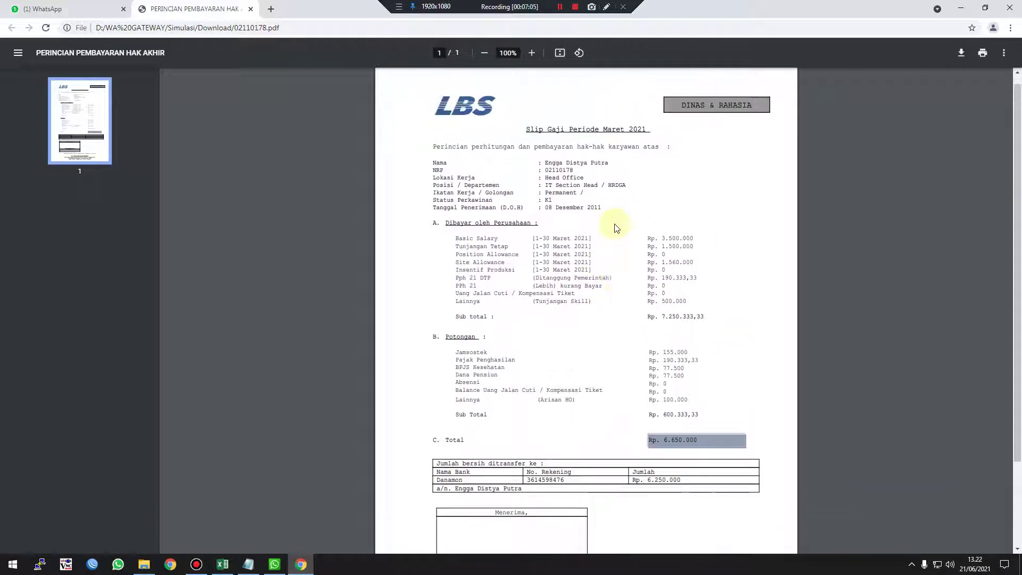
{"action": "scroll", "coordinate": [613, 232], "scroll_direction": "up", "scroll_amount": 1}
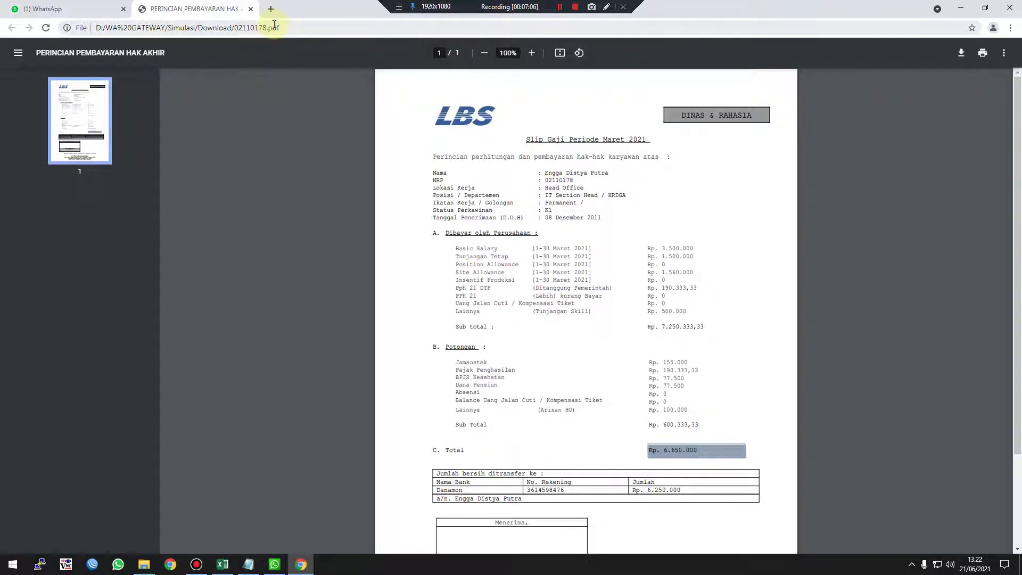
{"action": "left_click", "coordinate": [250, 9]}
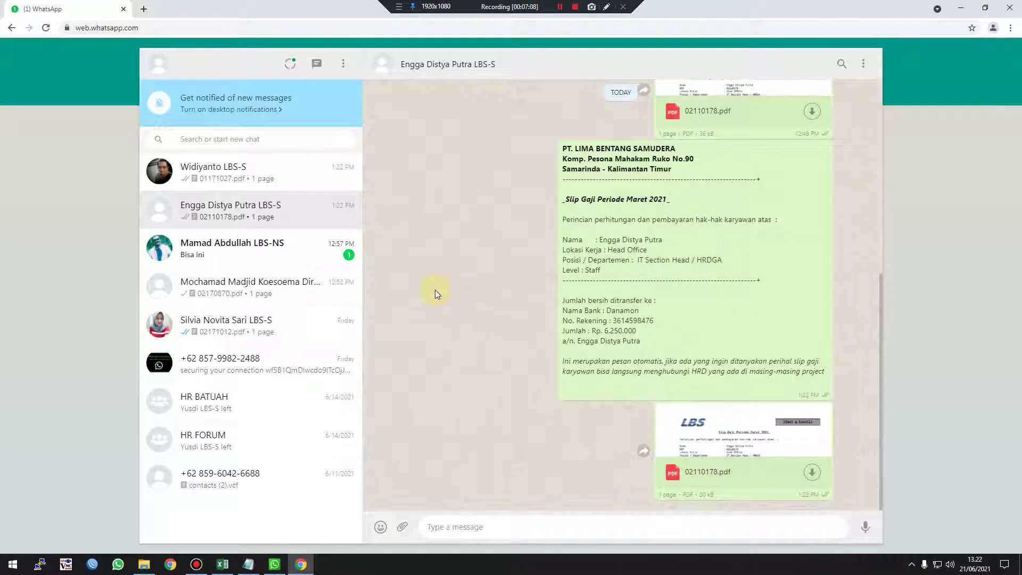
{"action": "scroll", "coordinate": [435, 290], "scroll_direction": "up", "scroll_amount": 2}
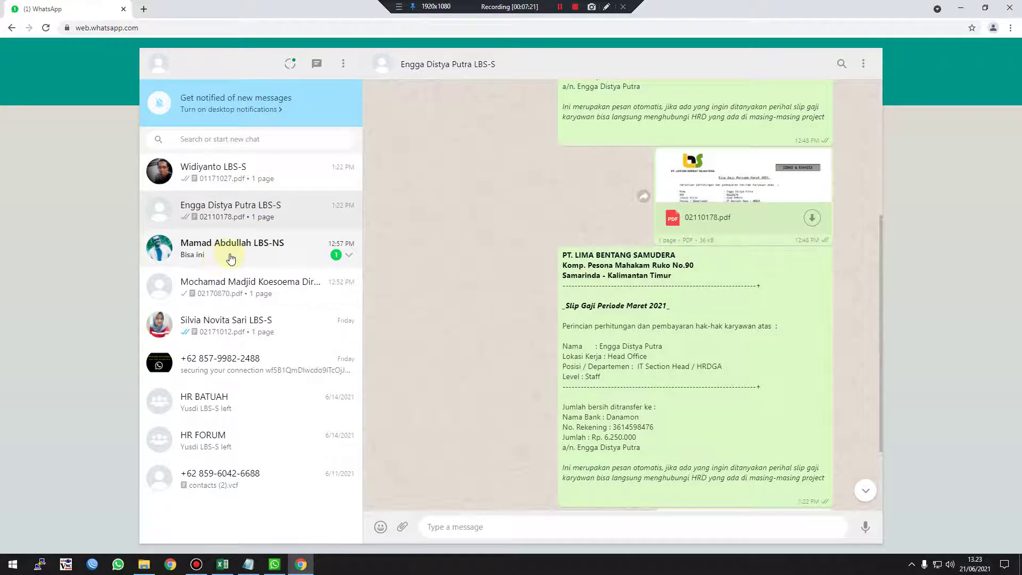
Delete the two non-staff employees' chats listed directly below the open chat.
{"action": "right_click", "coordinate": [230, 258]}
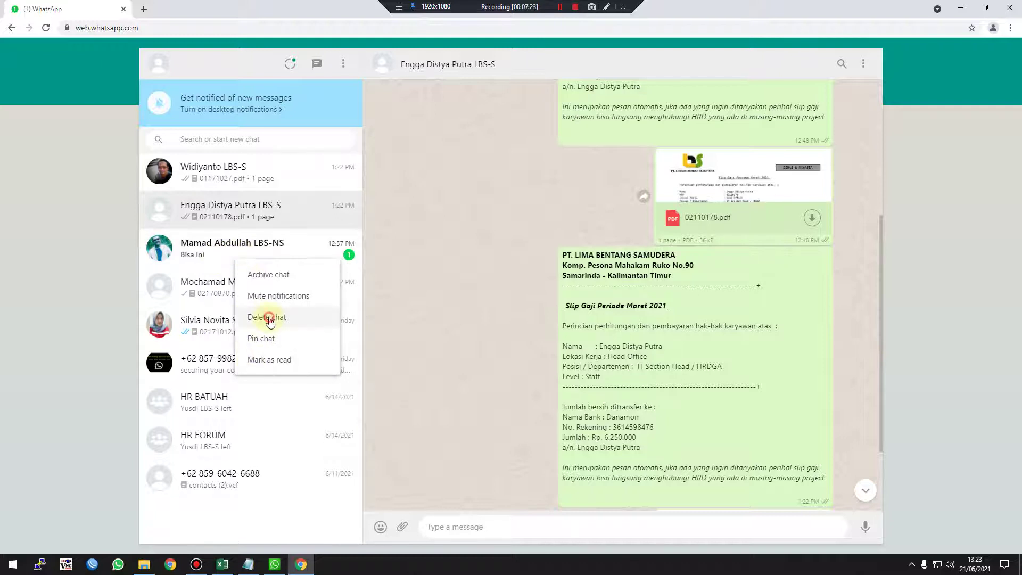
{"action": "left_click", "coordinate": [270, 318]}
{"action": "left_click", "coordinate": [584, 320]}
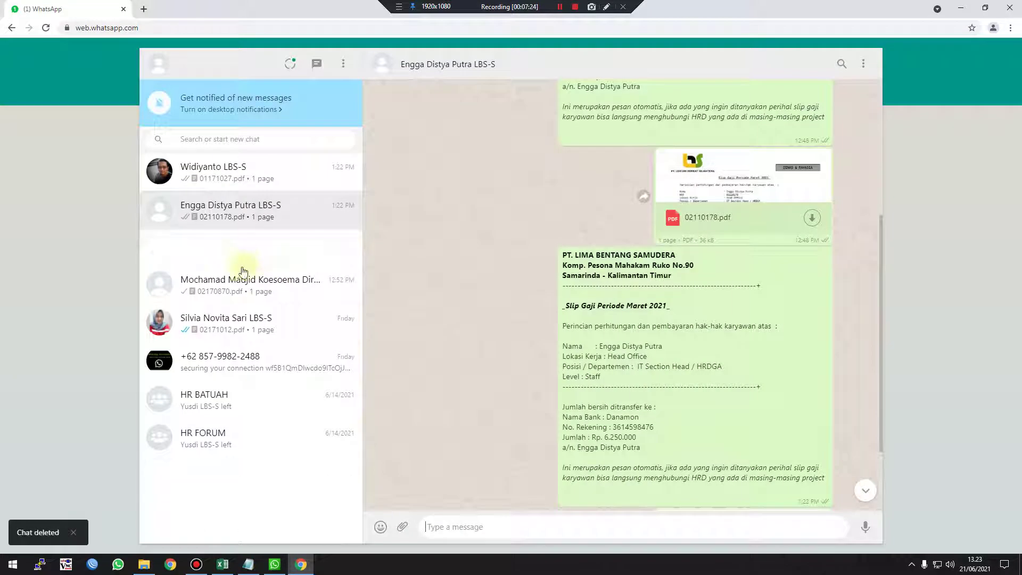
{"action": "right_click", "coordinate": [251, 264]}
{"action": "left_click", "coordinate": [294, 315]}
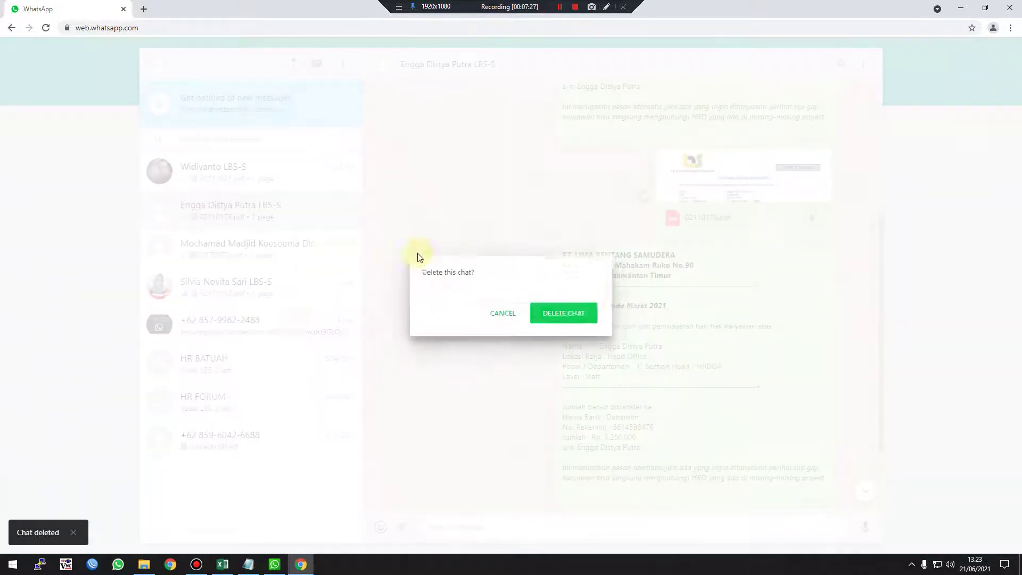
{"action": "left_click", "coordinate": [577, 320]}
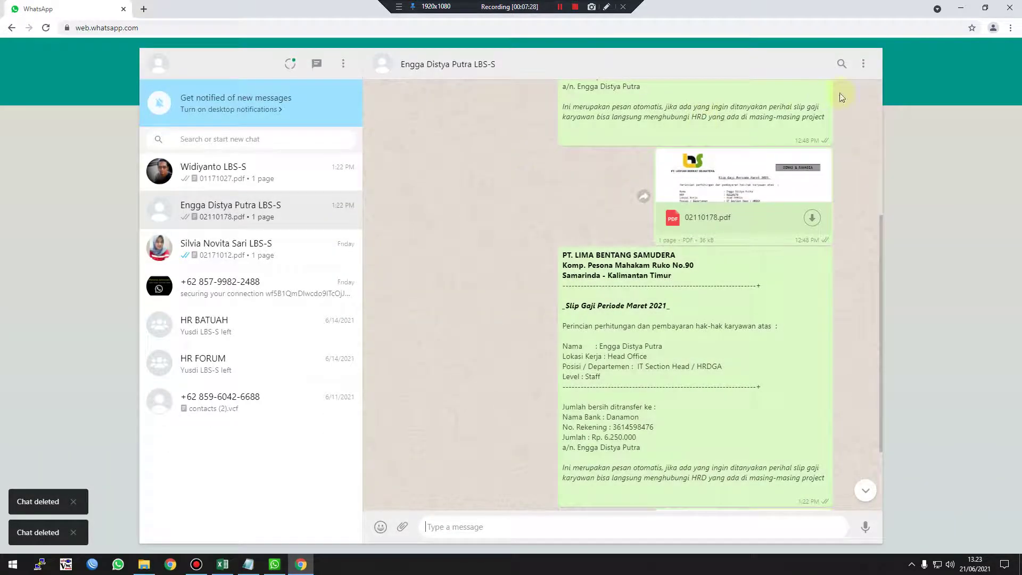
Restore and minimize the WhatsApp Web window, and close the WhatsApp gateway application.
{"action": "left_click", "coordinate": [985, 7]}
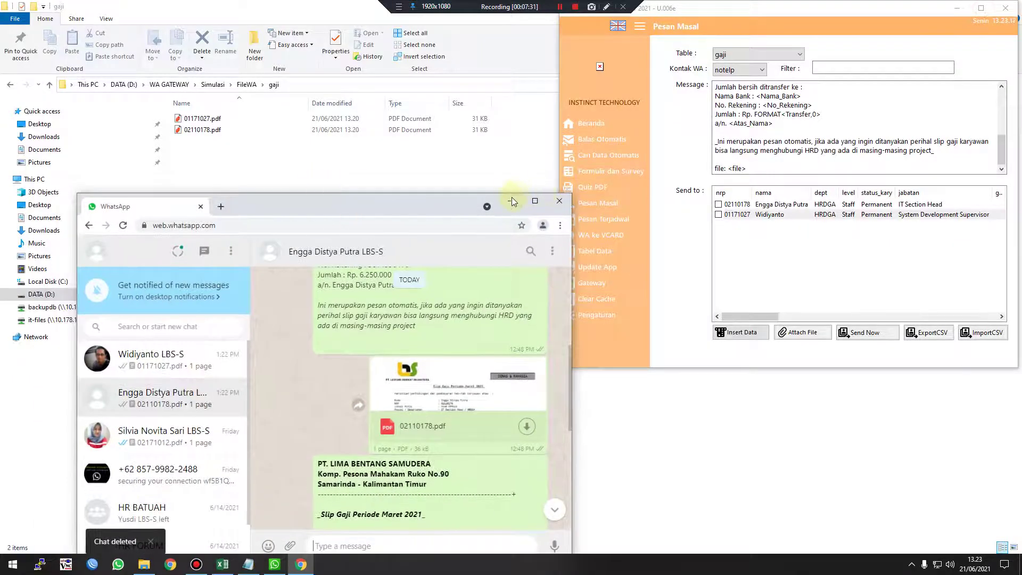
{"action": "left_click", "coordinate": [510, 204]}
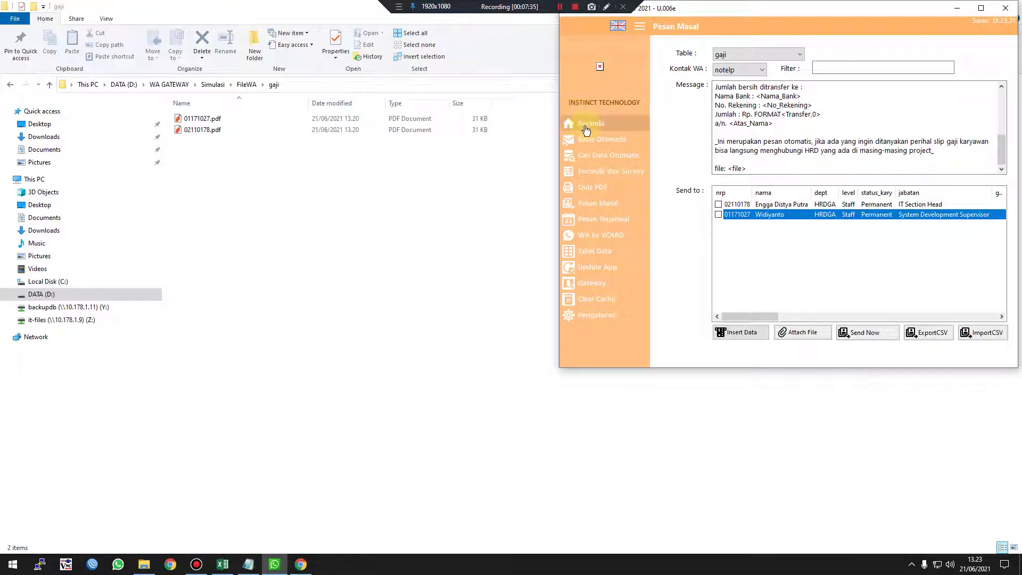
{"action": "left_click", "coordinate": [793, 267]}
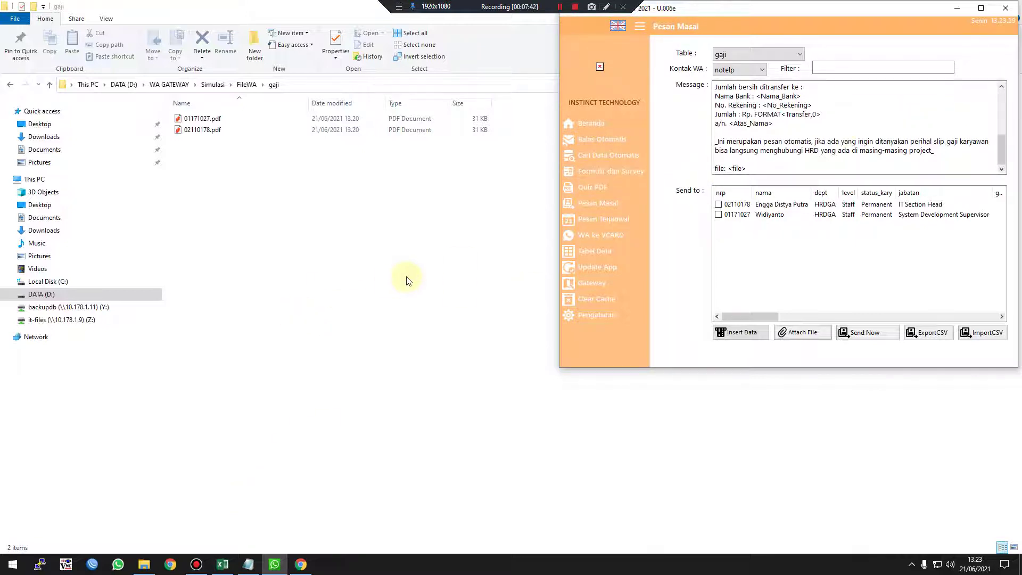
{"action": "left_click", "coordinate": [1002, 10]}
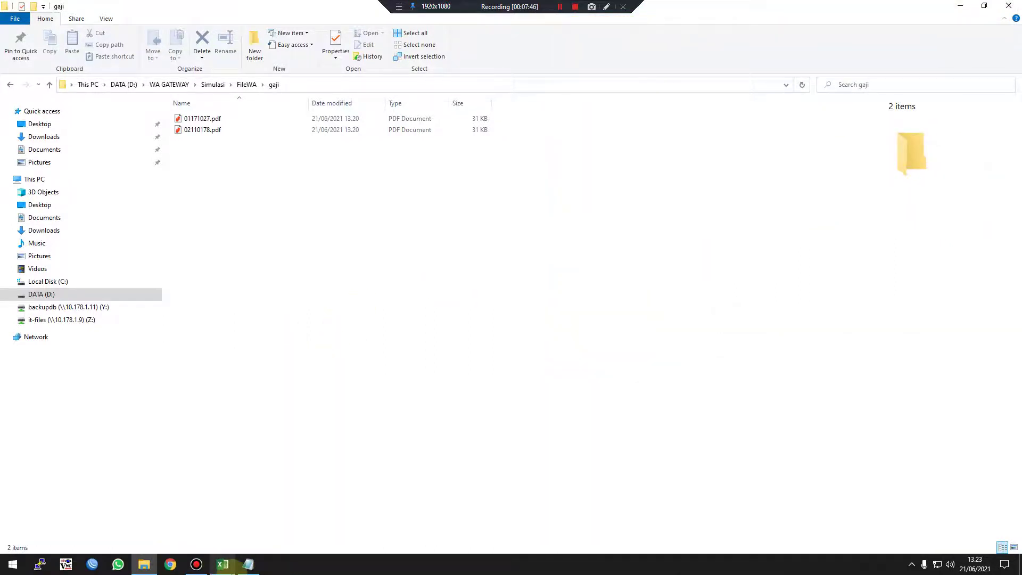
Open Server.xlsx from the Simulasi folder in Excel, keeping the payroll workbook open.
{"action": "left_click", "coordinate": [223, 566]}
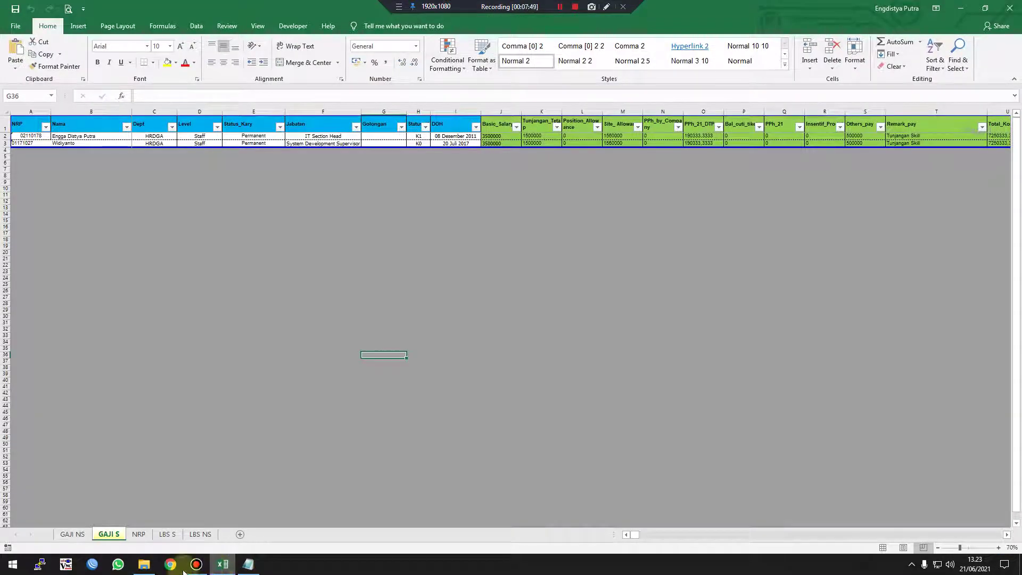
{"action": "left_click", "coordinate": [144, 564]}
{"action": "left_click", "coordinate": [216, 86]}
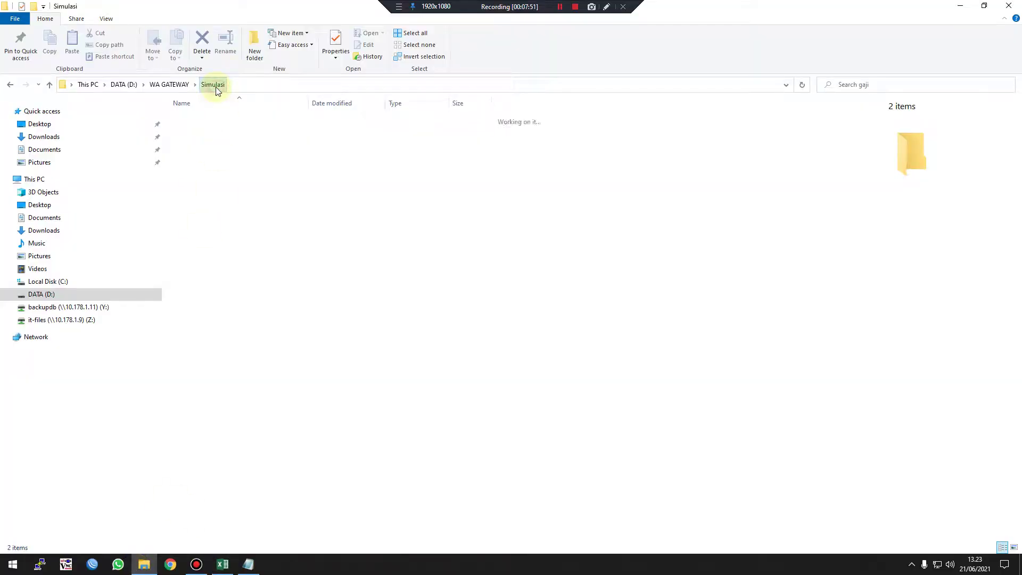
{"action": "double_click", "coordinate": [195, 265]}
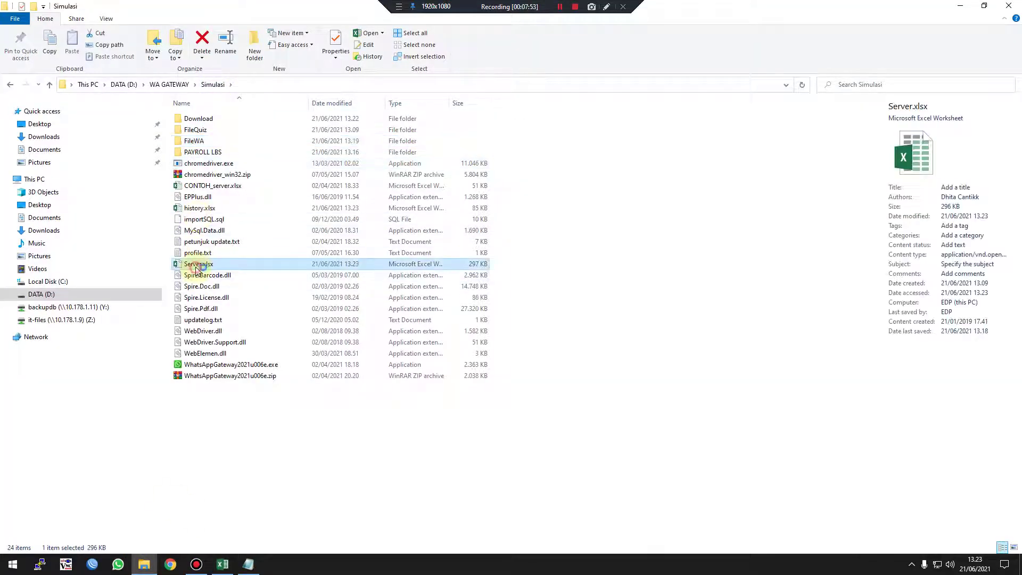
{"action": "left_click", "coordinate": [212, 437]}
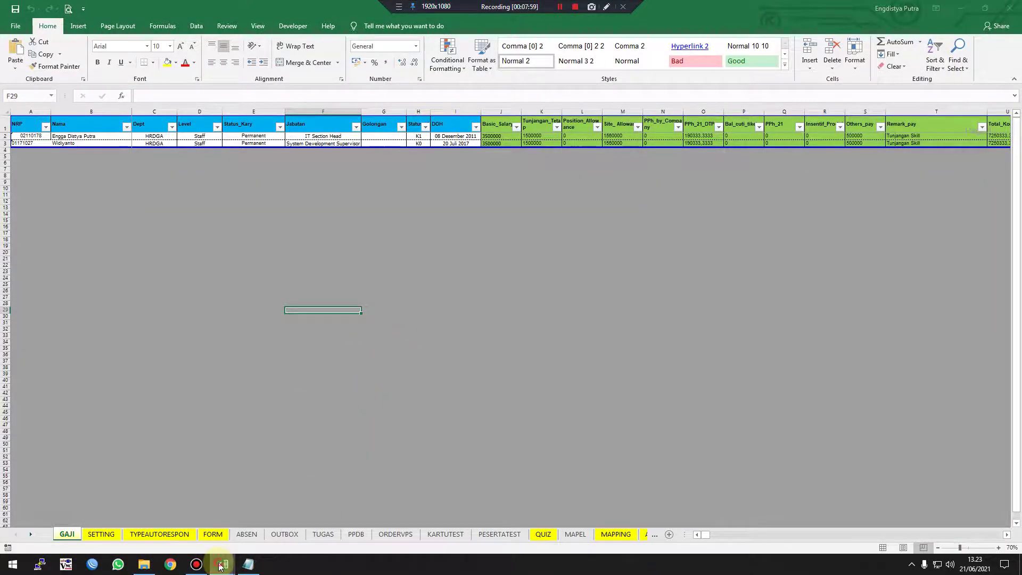
Copy the GAJI NS sheet from the payroll workbook into Server.xlsx before the GAJI sheet, using the existing version of the name FORM.
{"action": "mouse_move", "coordinate": [213, 564]}
{"action": "left_click", "coordinate": [146, 503]}
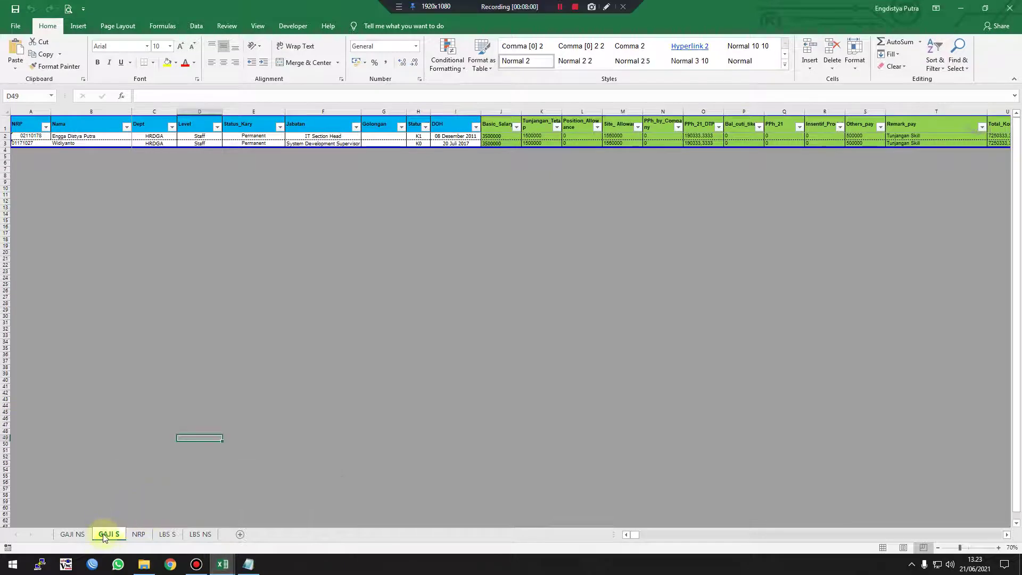
{"action": "left_click", "coordinate": [74, 536]}
{"action": "right_click", "coordinate": [75, 537]}
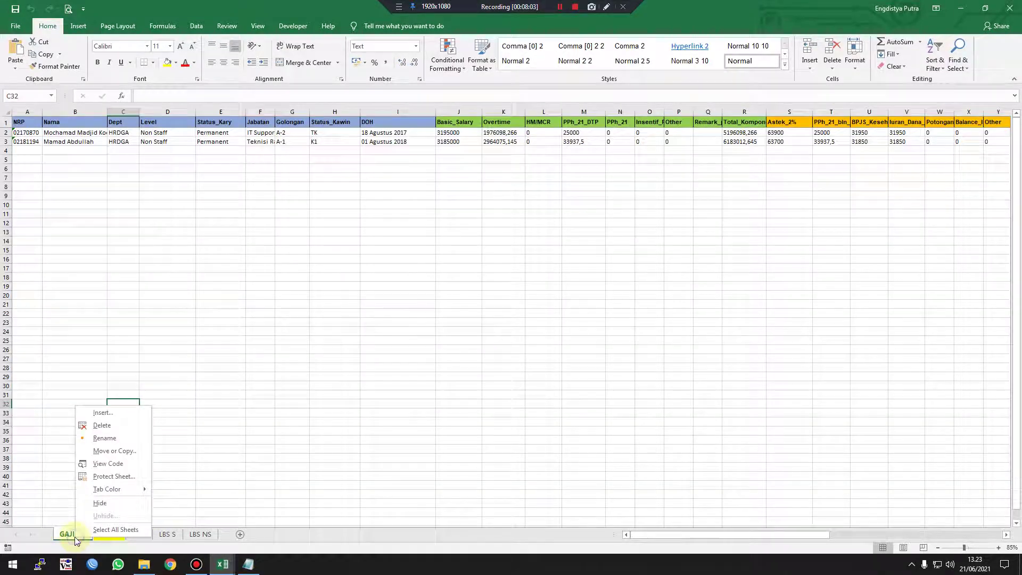
{"action": "left_click", "coordinate": [123, 450]}
{"action": "left_click", "coordinate": [107, 412]}
{"action": "left_click", "coordinate": [70, 448]}
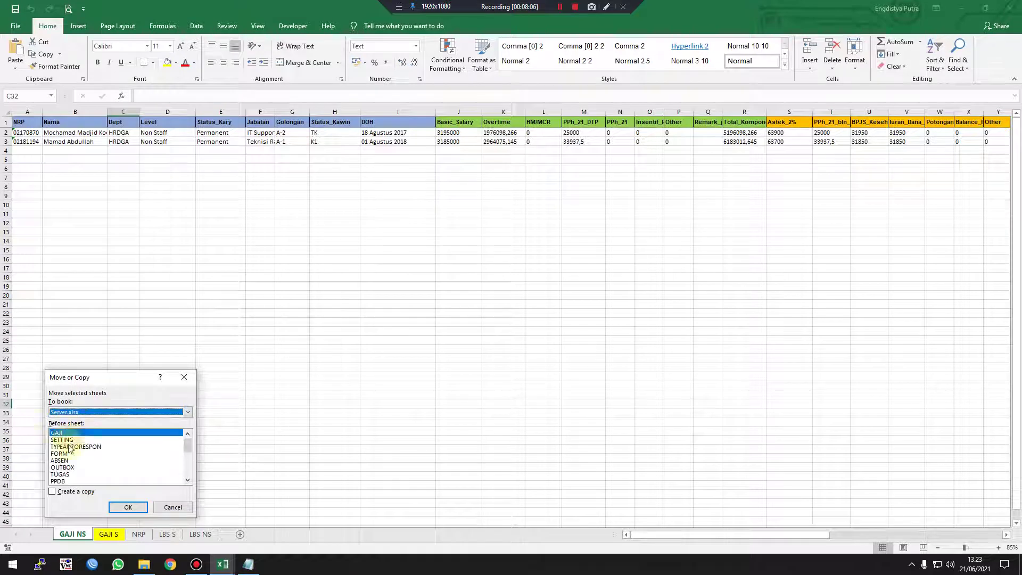
{"action": "left_click", "coordinate": [74, 495]}
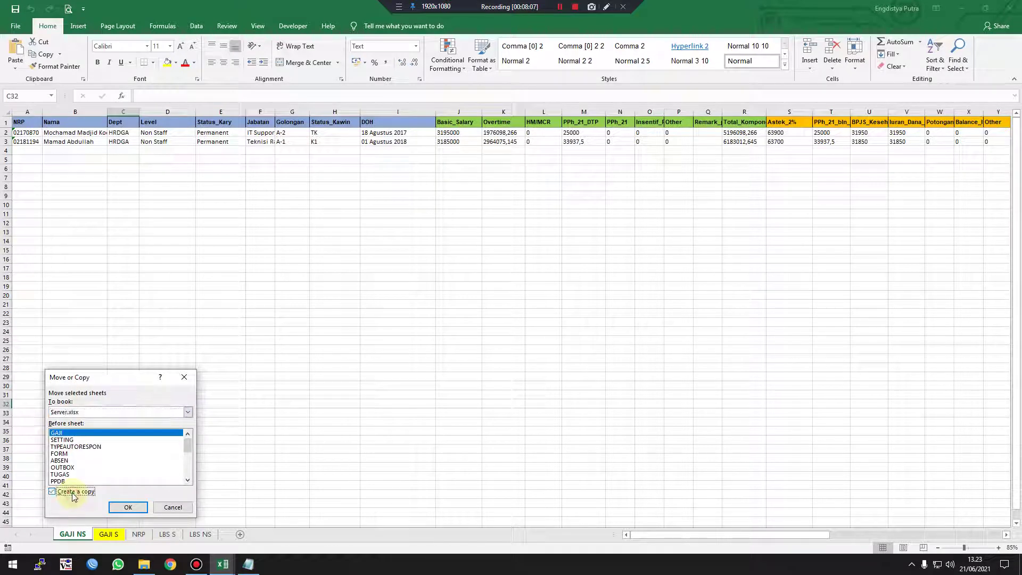
{"action": "left_click", "coordinate": [128, 509]}
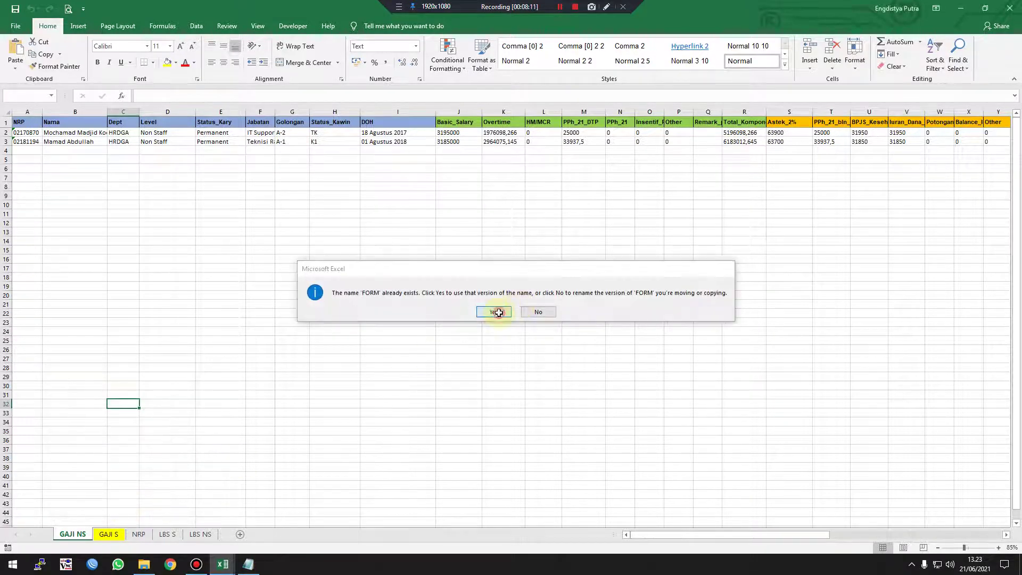
{"action": "left_click", "coordinate": [492, 313]}
Permanently delete the old GAJI sheet from Server.xlsx.
{"action": "left_click", "coordinate": [105, 535]}
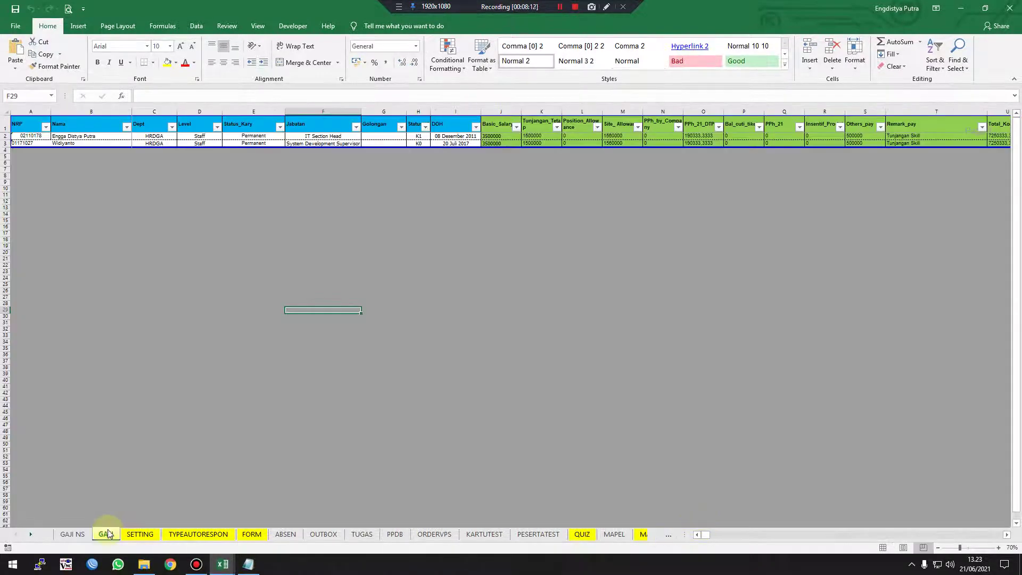
{"action": "right_click", "coordinate": [105, 535]}
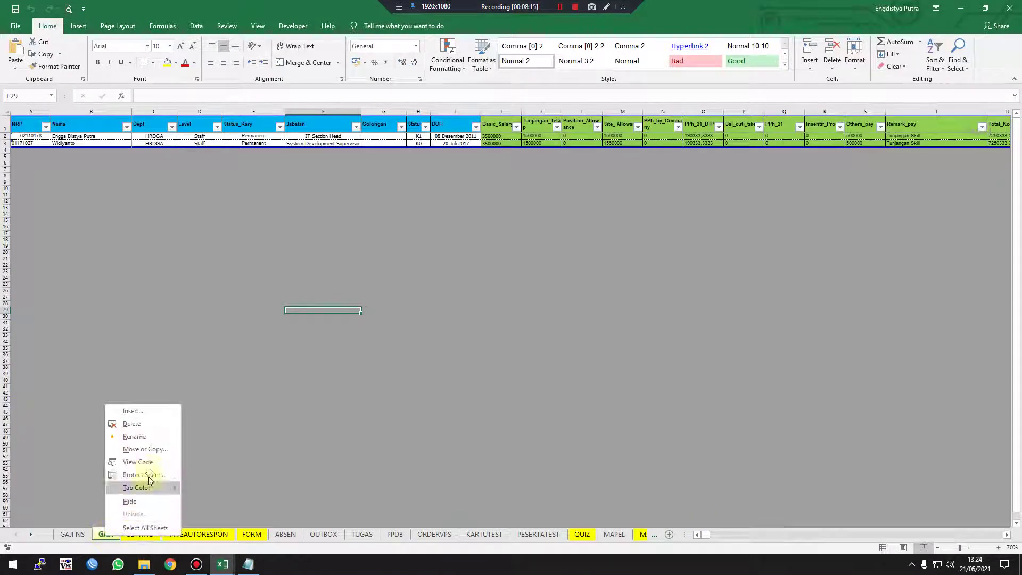
{"action": "left_click", "coordinate": [132, 424]}
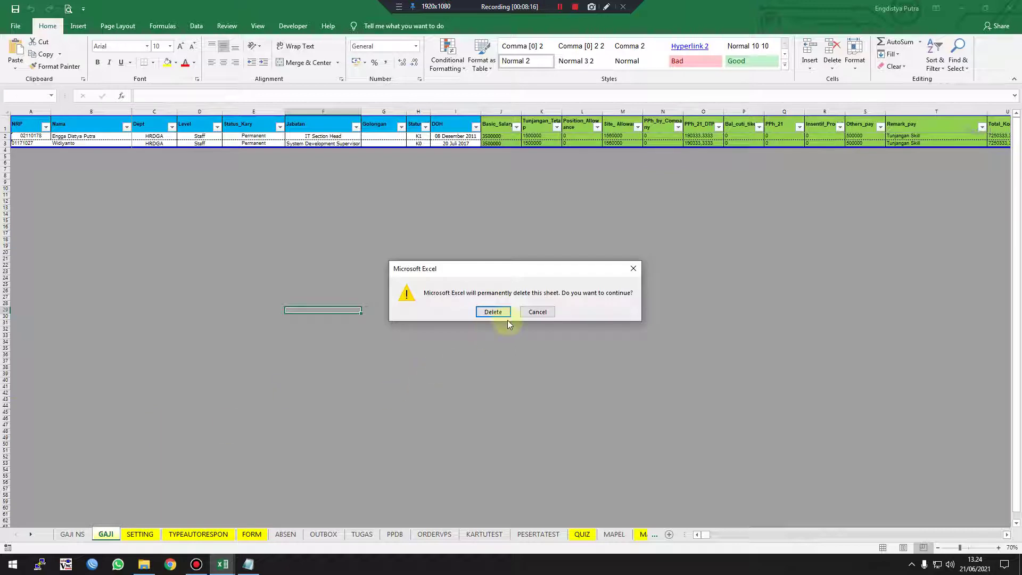
{"action": "left_click", "coordinate": [493, 312]}
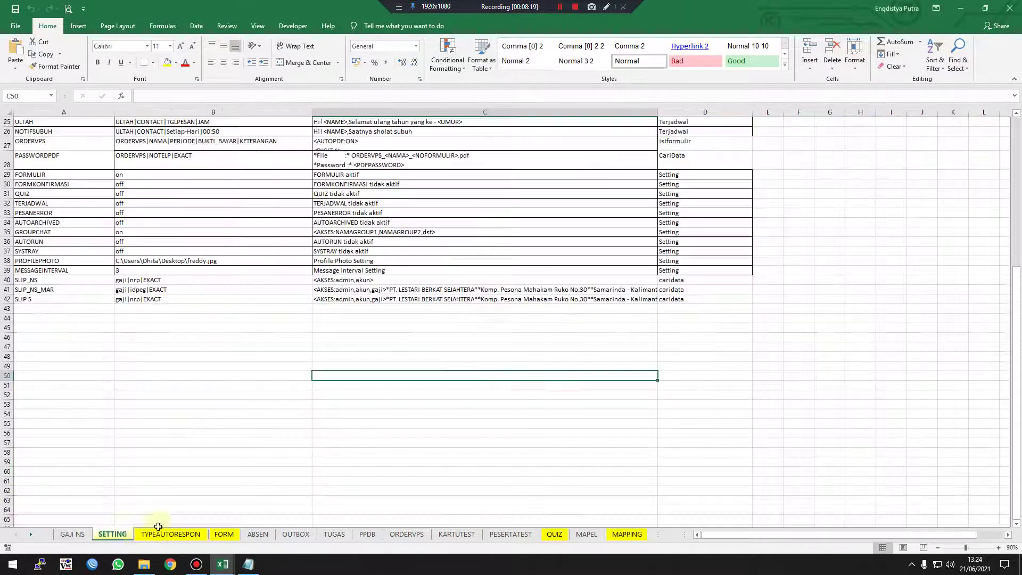
Rename the copied GAJI NS sheet in Server.xlsx as GAJI.
{"action": "right_click", "coordinate": [75, 532]}
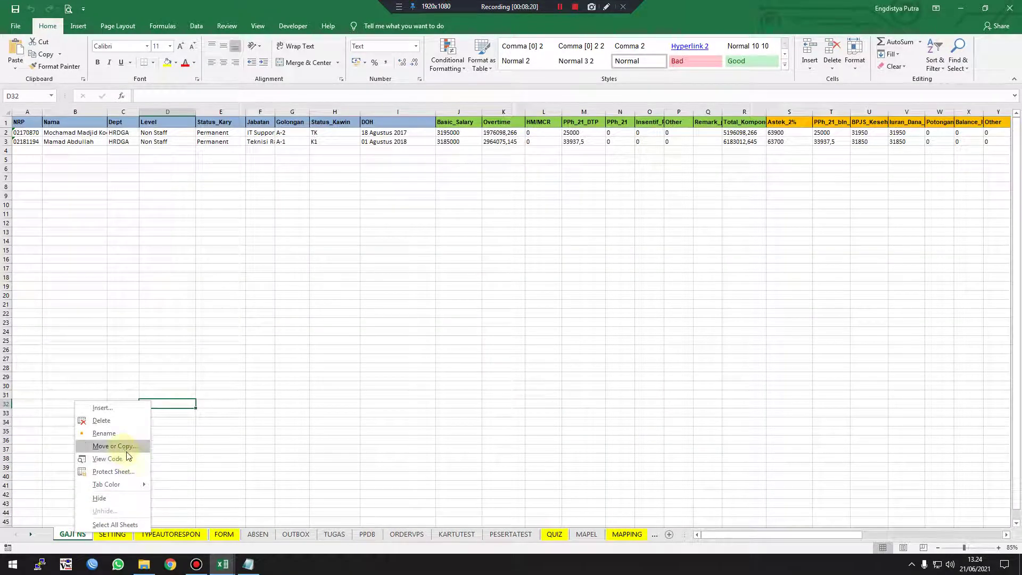
{"action": "left_click", "coordinate": [119, 433]}
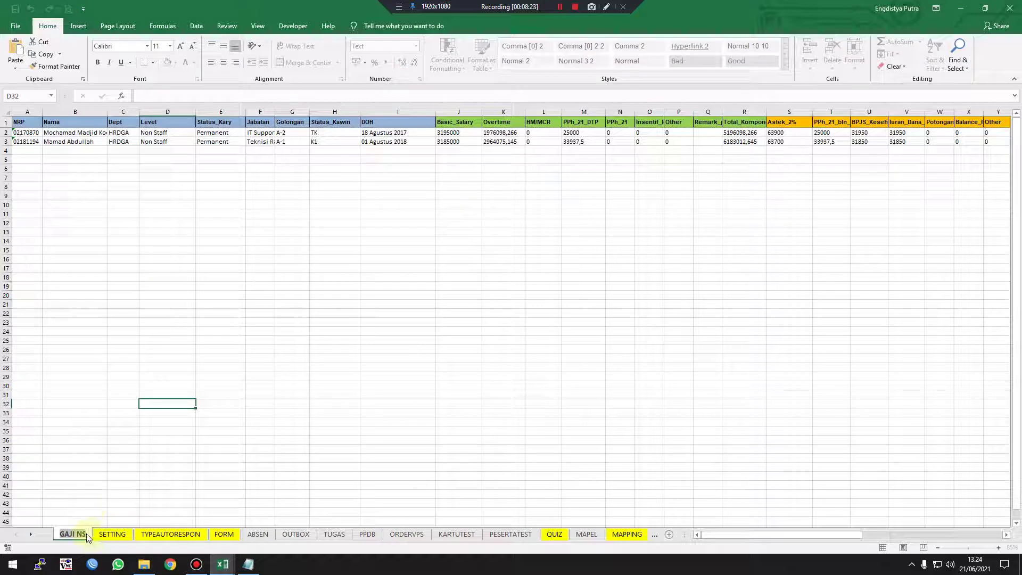
{"action": "key", "text": "BackSpace"}
{"action": "key", "text": "BackSpace"}
{"action": "key", "text": "BackSpace"}
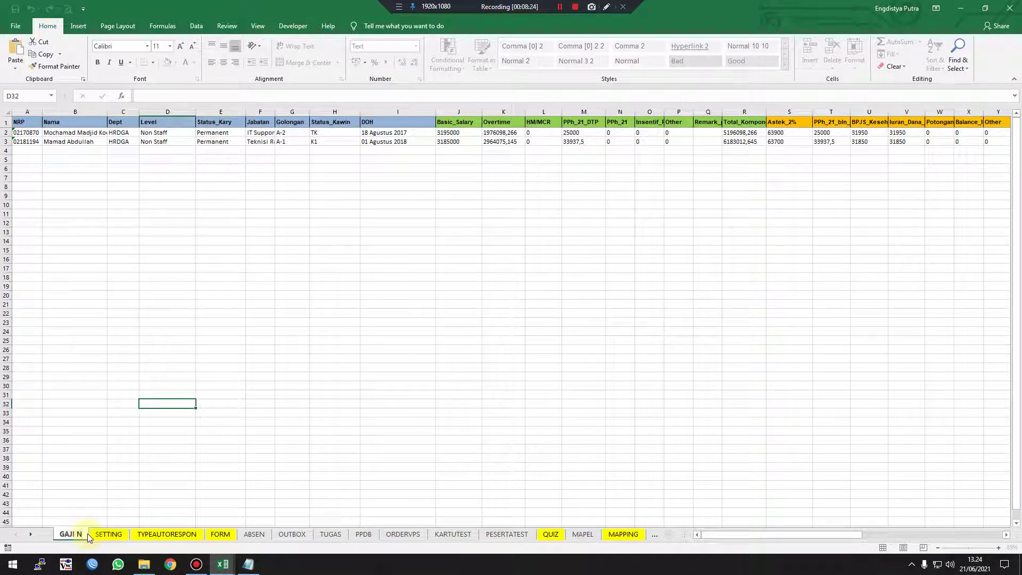
{"action": "left_click", "coordinate": [215, 403]}
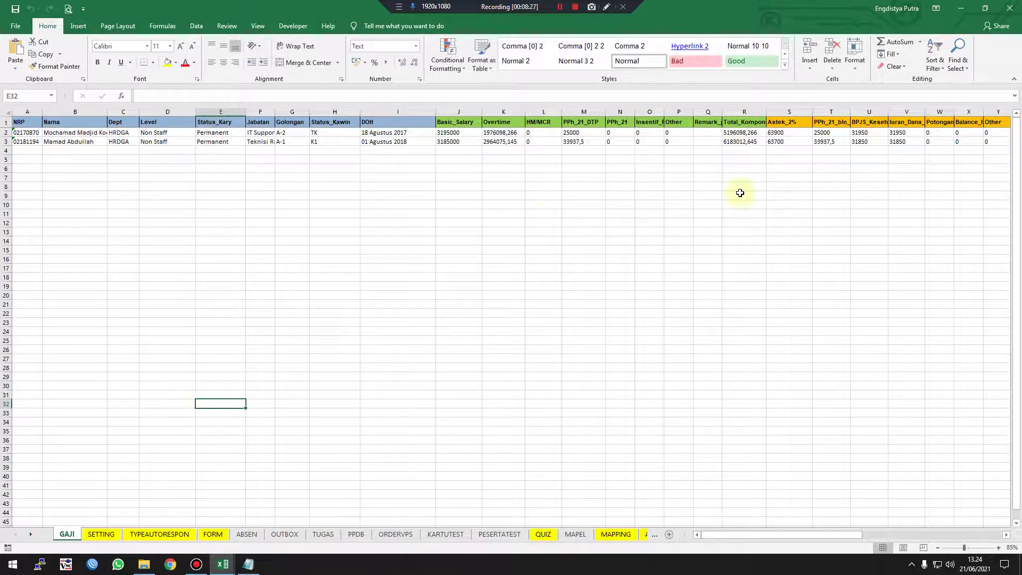
Save and close Server.xlsx, and save and close the payroll workbook.
{"action": "left_click", "coordinate": [1008, 10]}
{"action": "left_click", "coordinate": [458, 293]}
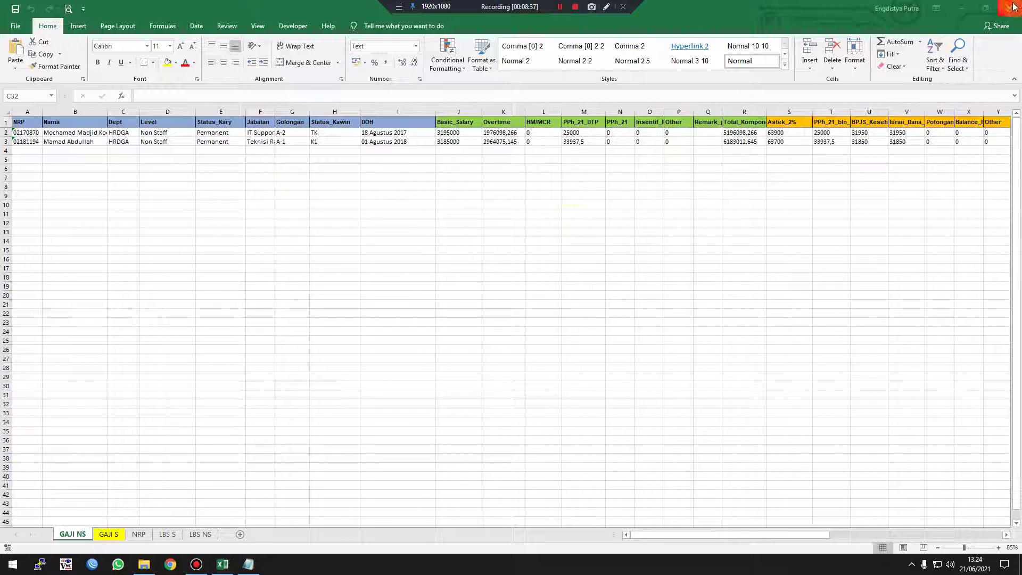
{"action": "left_click", "coordinate": [16, 9]}
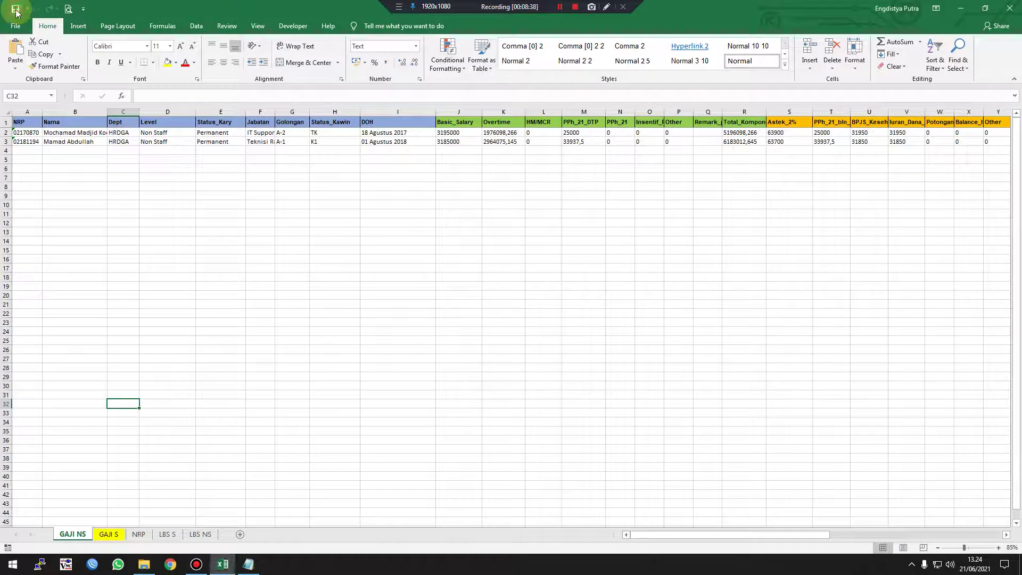
{"action": "left_click", "coordinate": [1010, 8]}
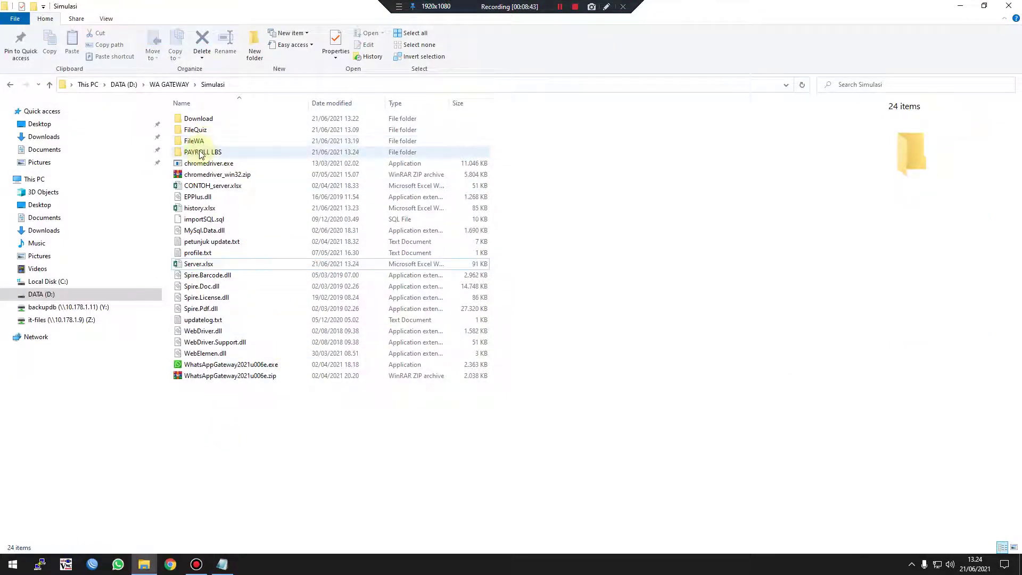
Copy GAJI NS.docx from the PAYROLL LBS folder into the FileWA folder of Simulasi.
{"action": "double_click", "coordinate": [218, 151]}
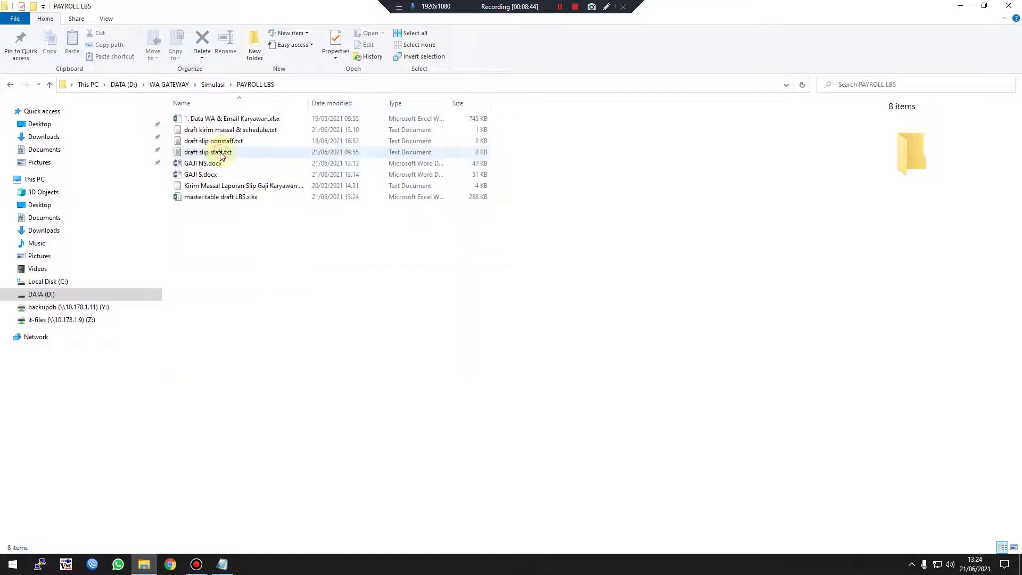
{"action": "right_click", "coordinate": [202, 165]}
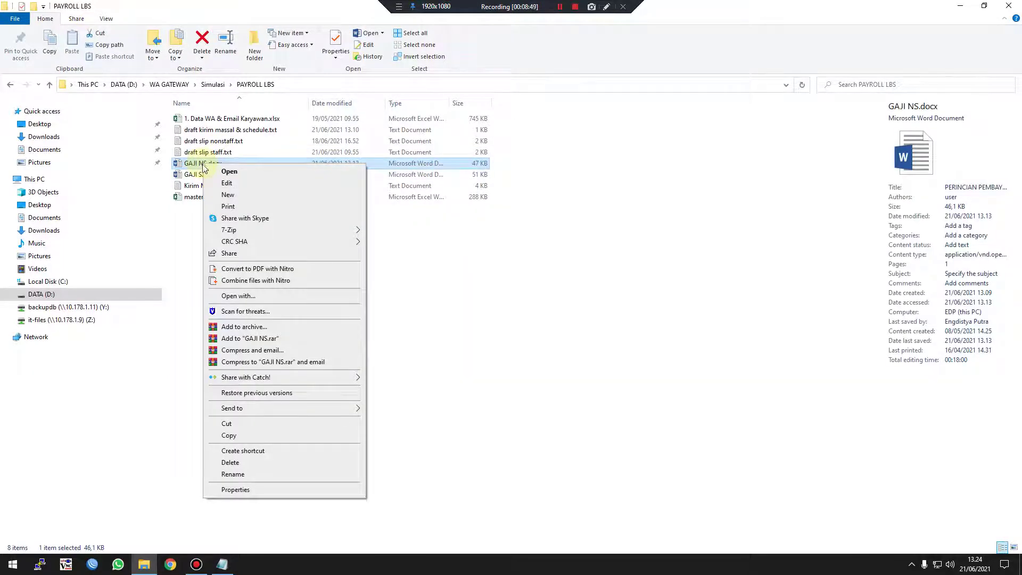
{"action": "left_click", "coordinate": [230, 436]}
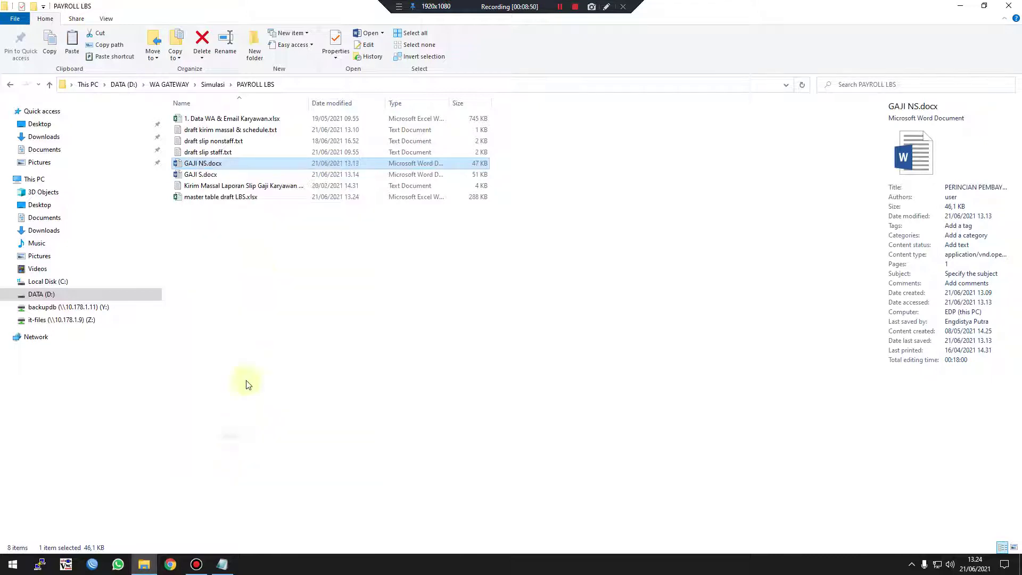
{"action": "left_click", "coordinate": [213, 84]}
{"action": "double_click", "coordinate": [194, 140]}
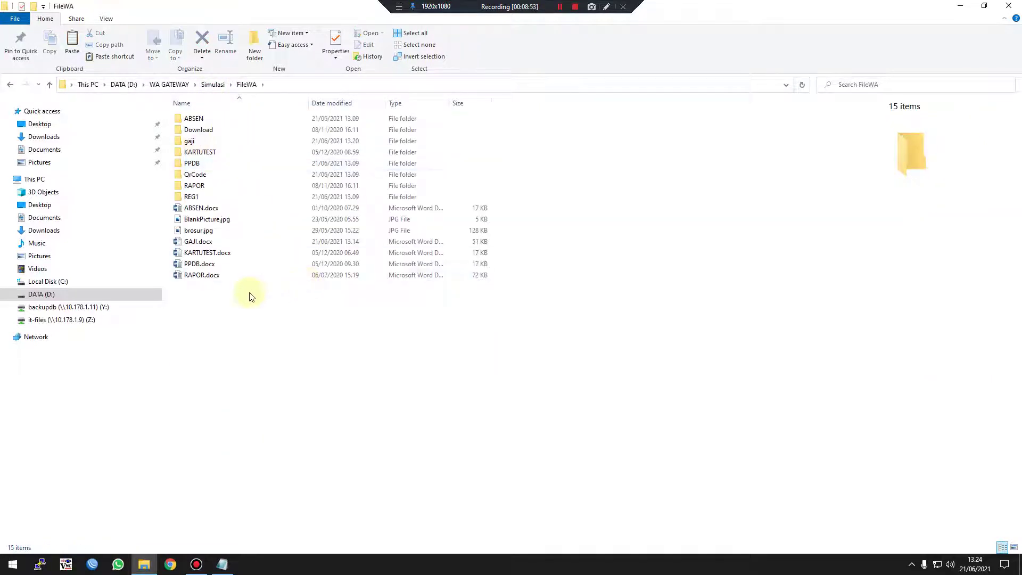
{"action": "right_click", "coordinate": [242, 324]}
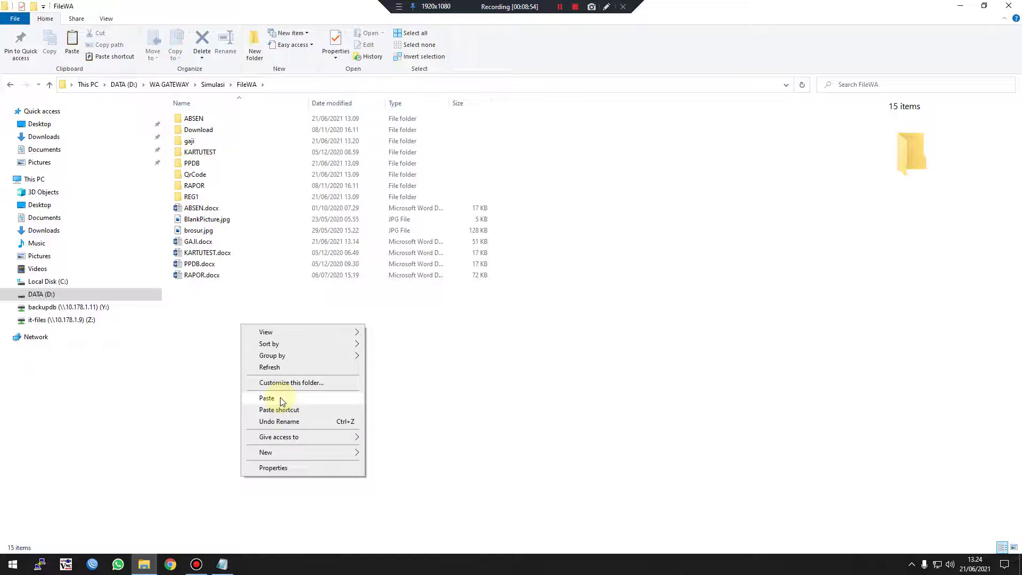
{"action": "left_click", "coordinate": [283, 401]}
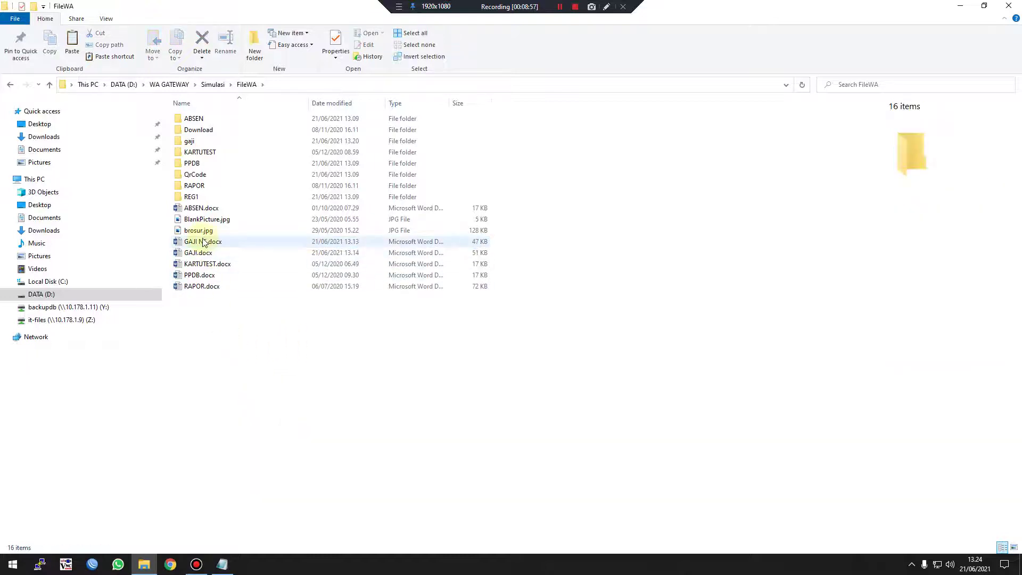
Delete the old GAJI.docx template from the FileWA folder.
{"action": "left_click", "coordinate": [198, 254]}
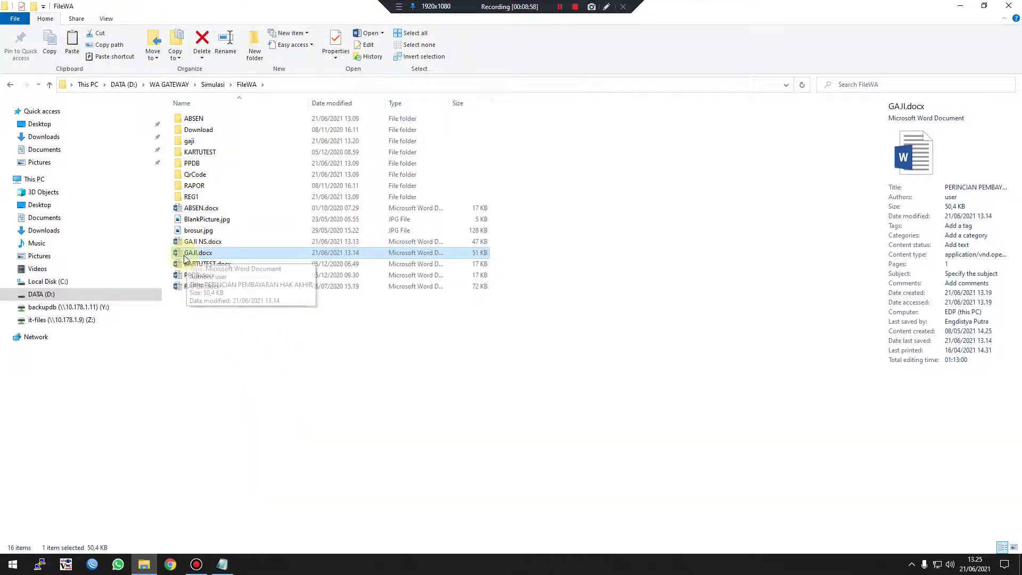
{"action": "right_click", "coordinate": [188, 254]}
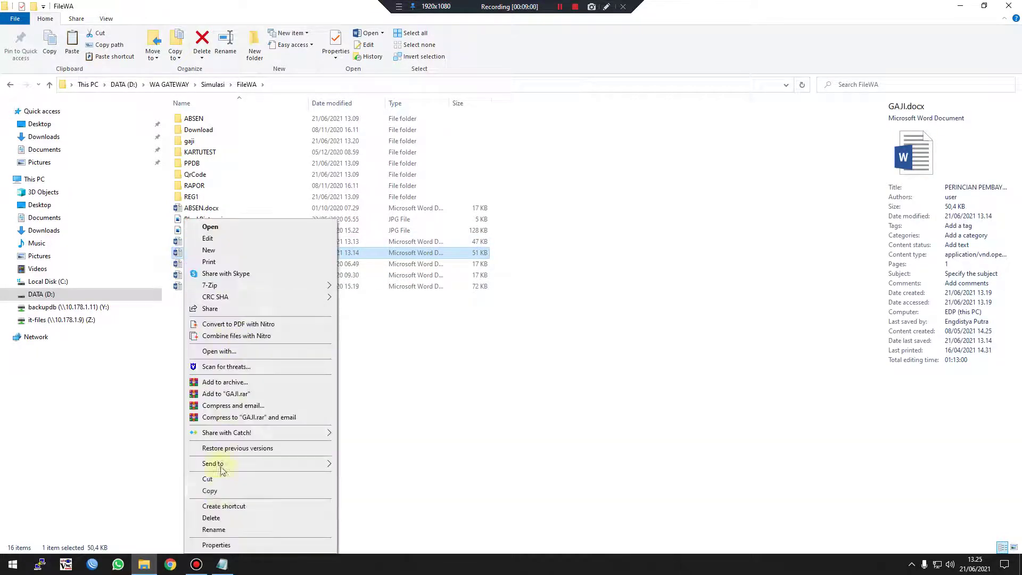
{"action": "left_click", "coordinate": [211, 518]}
{"action": "left_click", "coordinate": [557, 324]}
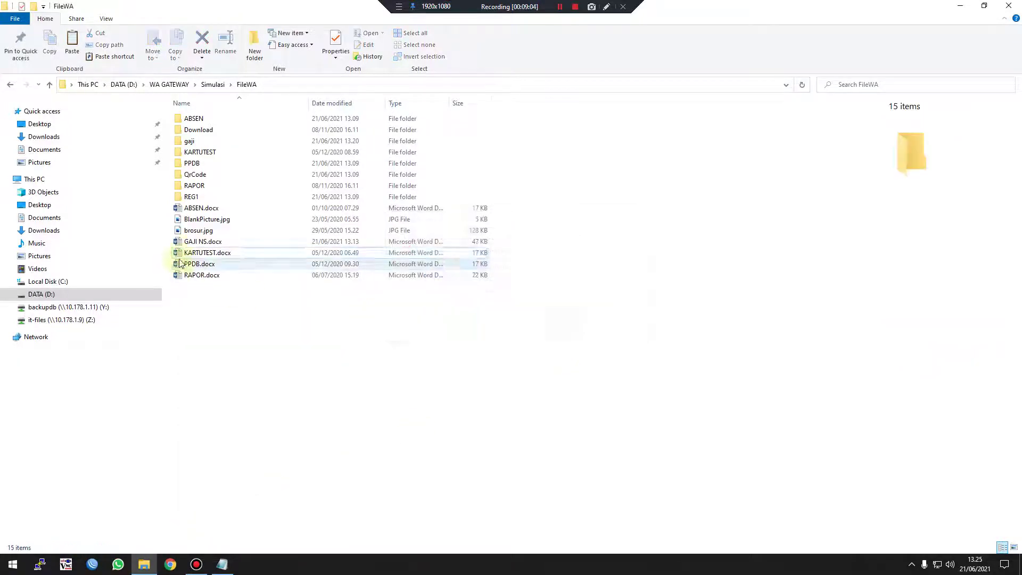
Rename the copied GAJI NS.docx in FileWA as GAJI.docx.
{"action": "right_click", "coordinate": [200, 245]}
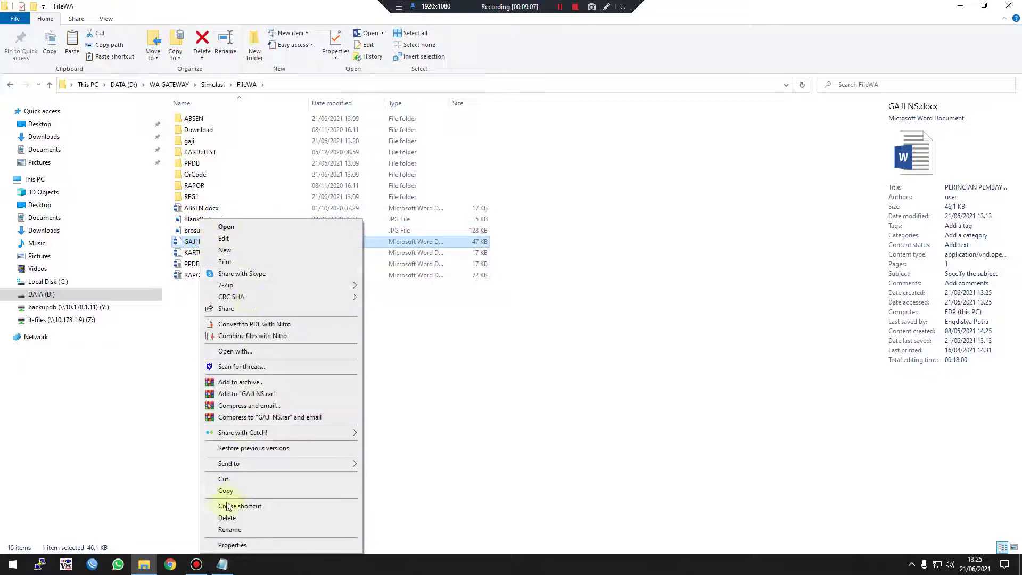
{"action": "left_click", "coordinate": [230, 529]}
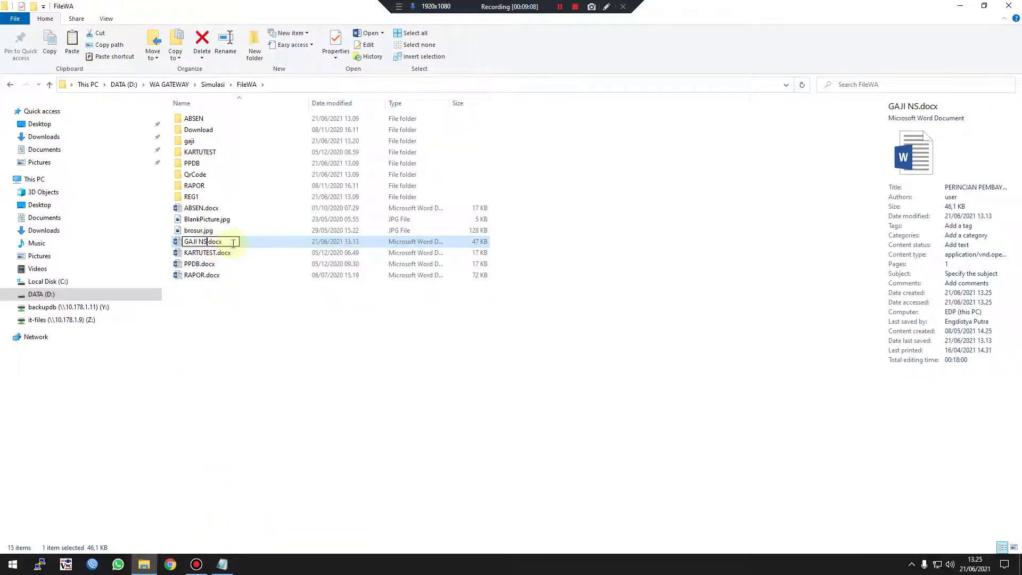
{"action": "key", "text": "BackSpace"}
{"action": "key", "text": "BackSpace"}
{"action": "left_click", "coordinate": [273, 351]}
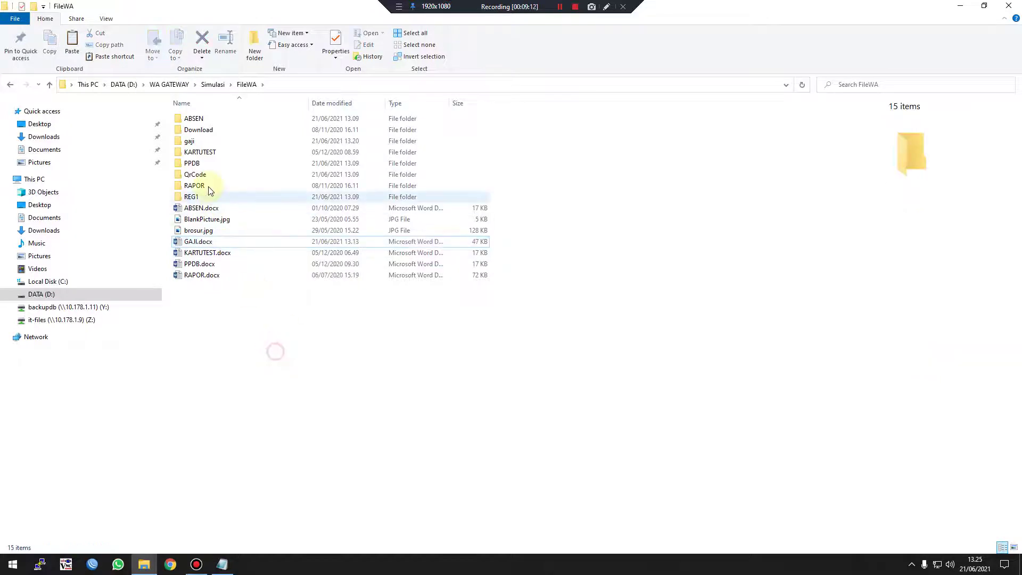
Check the gaji output folder inside FileWA, return to the Simulasi folder and start WhatsAppGateway2021u006e.exe.
{"action": "double_click", "coordinate": [196, 142]}
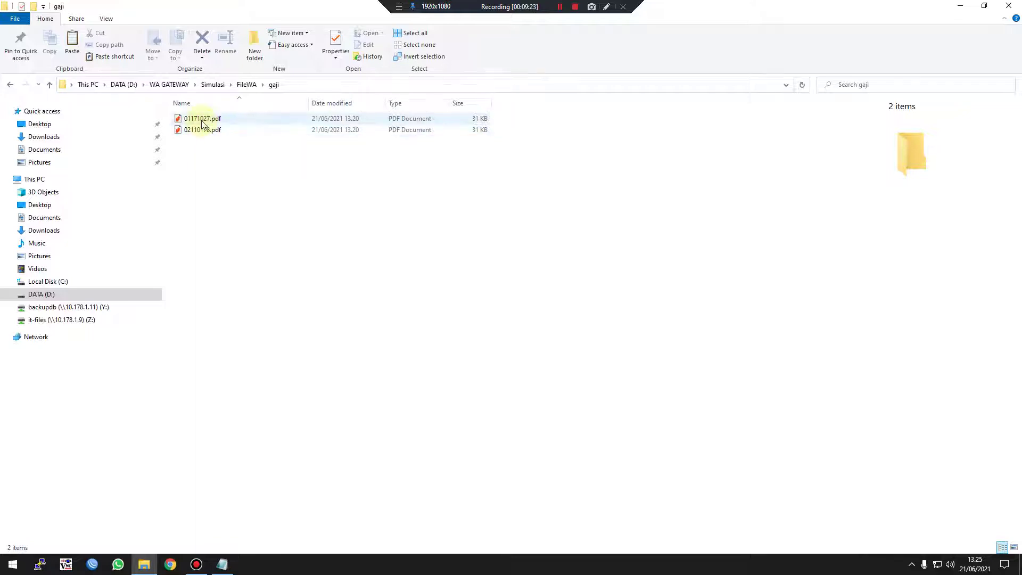
{"action": "left_click", "coordinate": [247, 85]}
{"action": "left_click", "coordinate": [213, 85]}
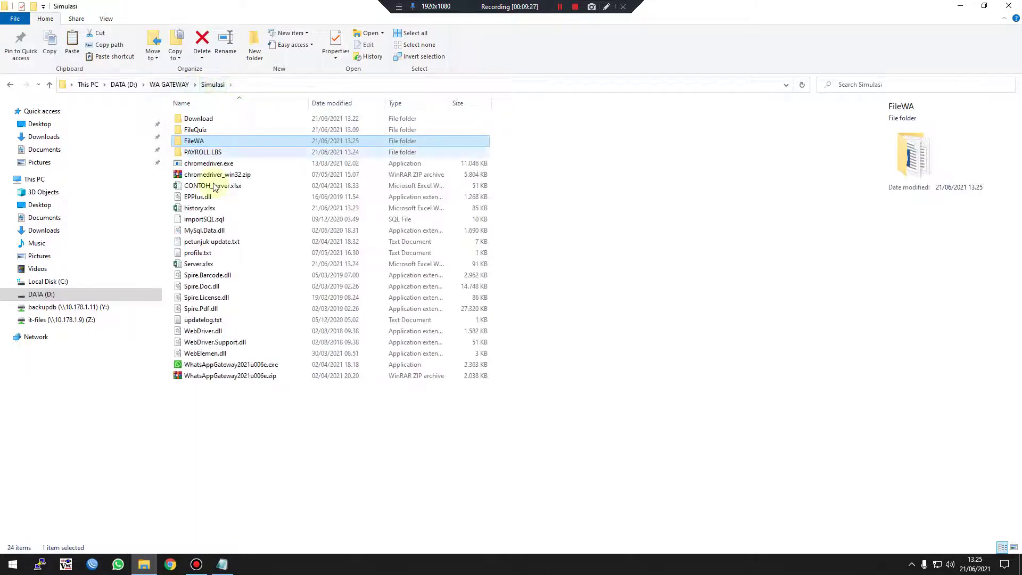
{"action": "left_click", "coordinate": [227, 366]}
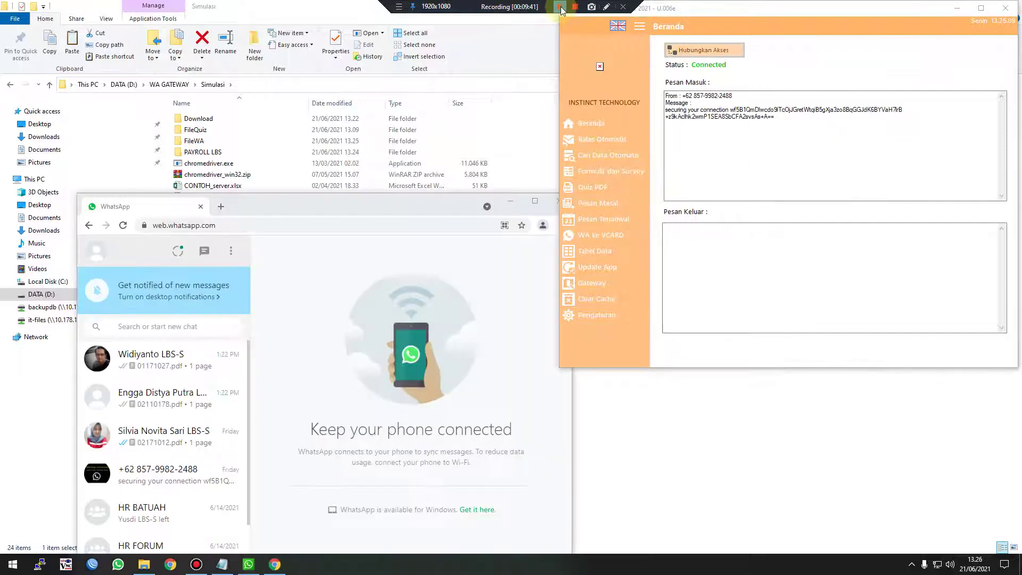
Empty the reply text of the SLIP S keyword in Cari Data Otomatis and save the update.
{"action": "left_click", "coordinate": [618, 155]}
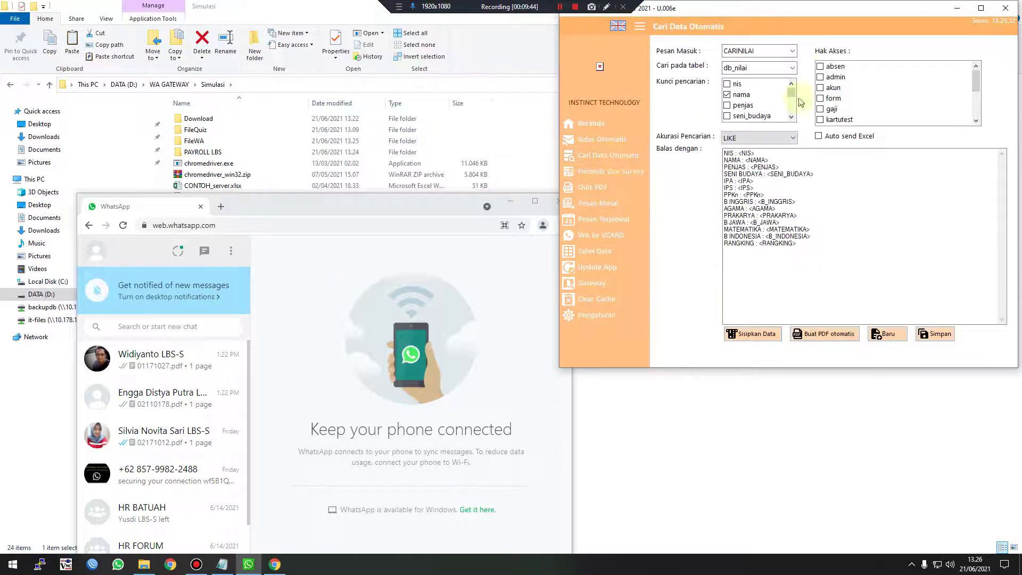
{"action": "left_click", "coordinate": [793, 50]}
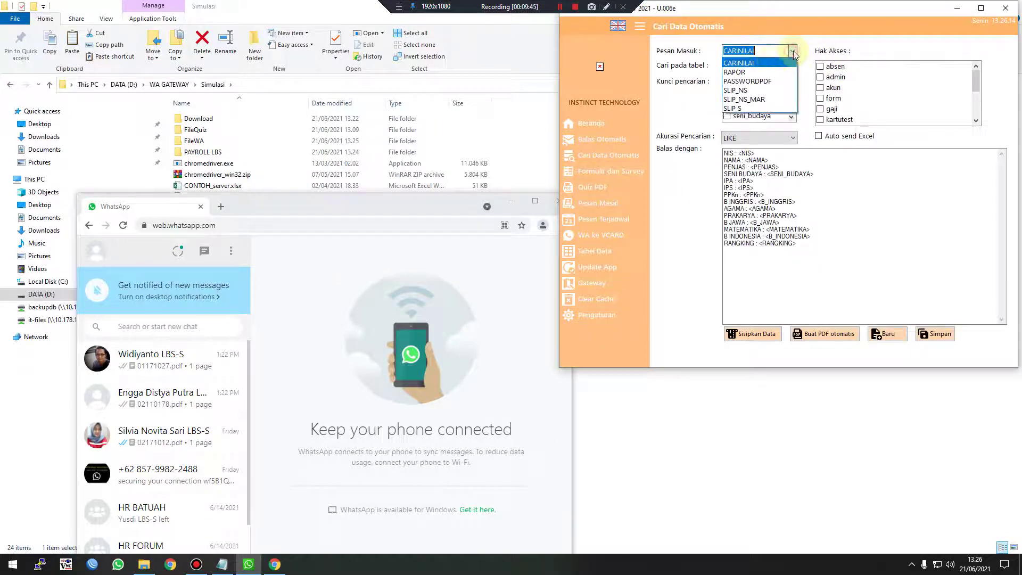
{"action": "left_click", "coordinate": [744, 108]}
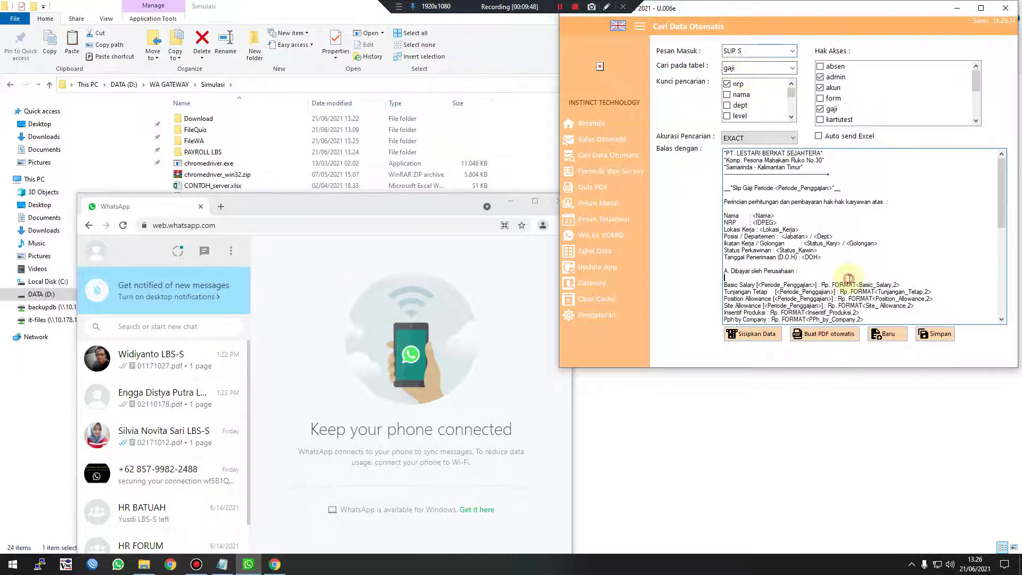
{"action": "key", "text": "ctrl+a"}
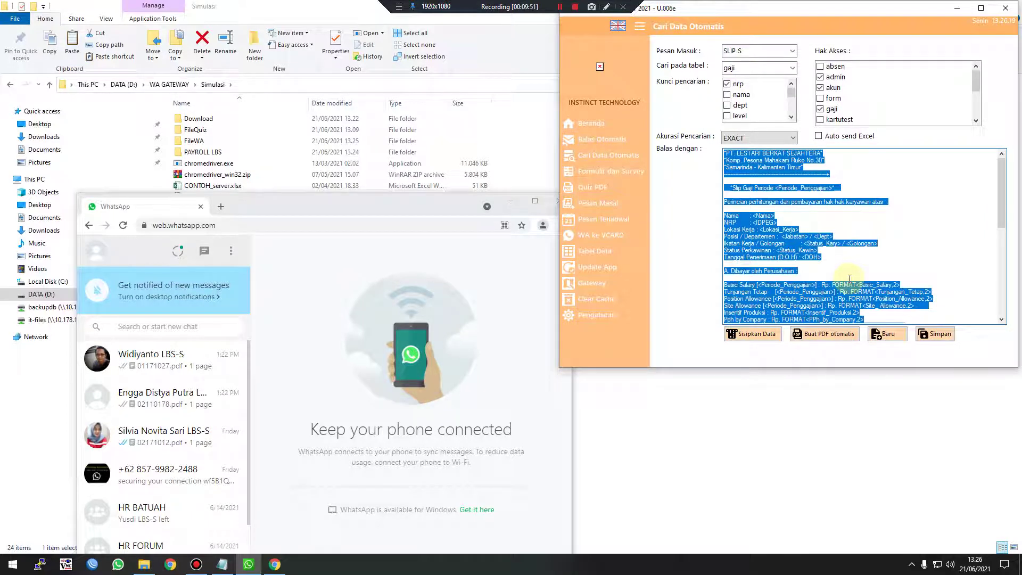
{"action": "key", "text": "BackSpace"}
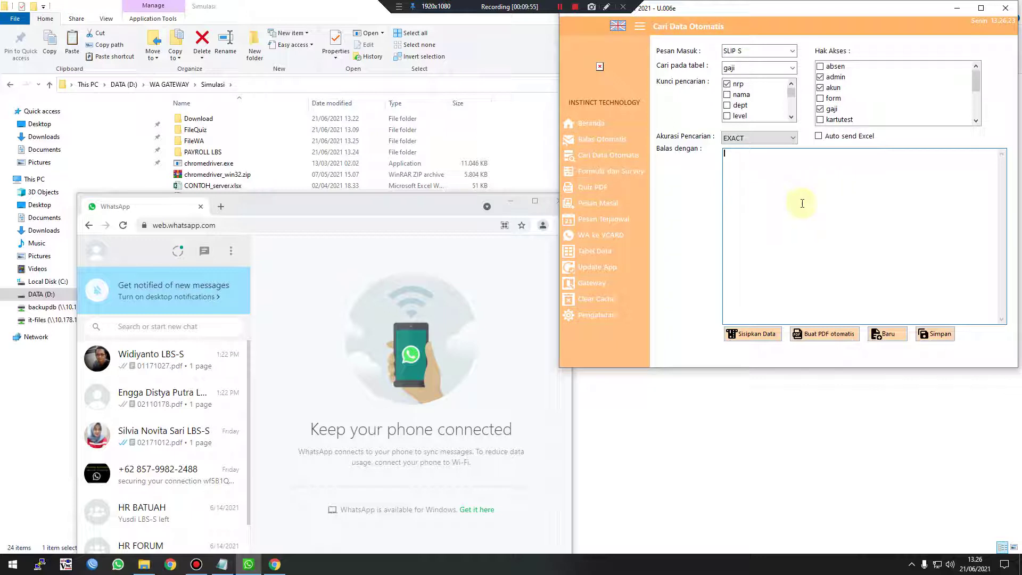
{"action": "left_click", "coordinate": [938, 335]}
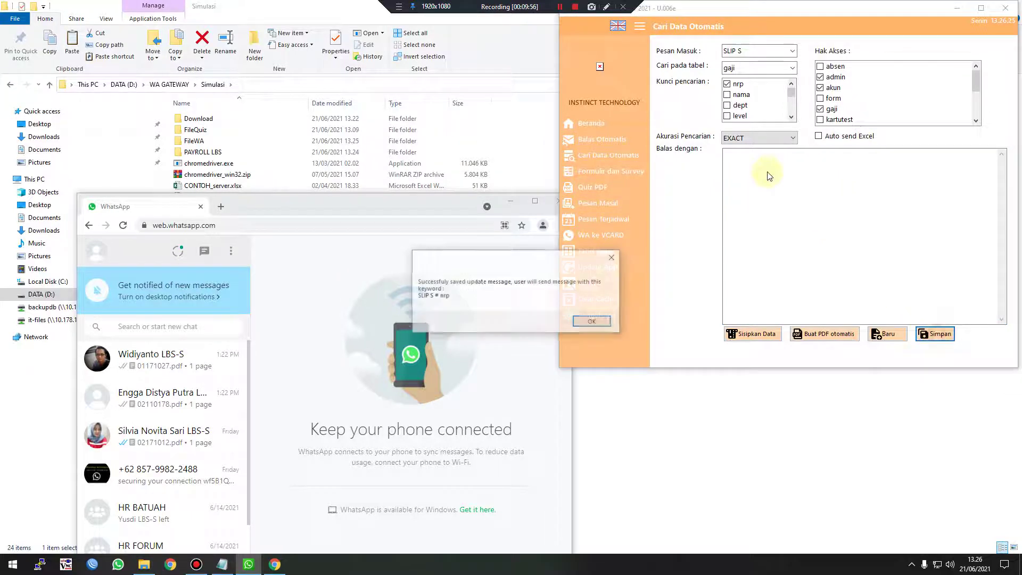
{"action": "left_click", "coordinate": [589, 321]}
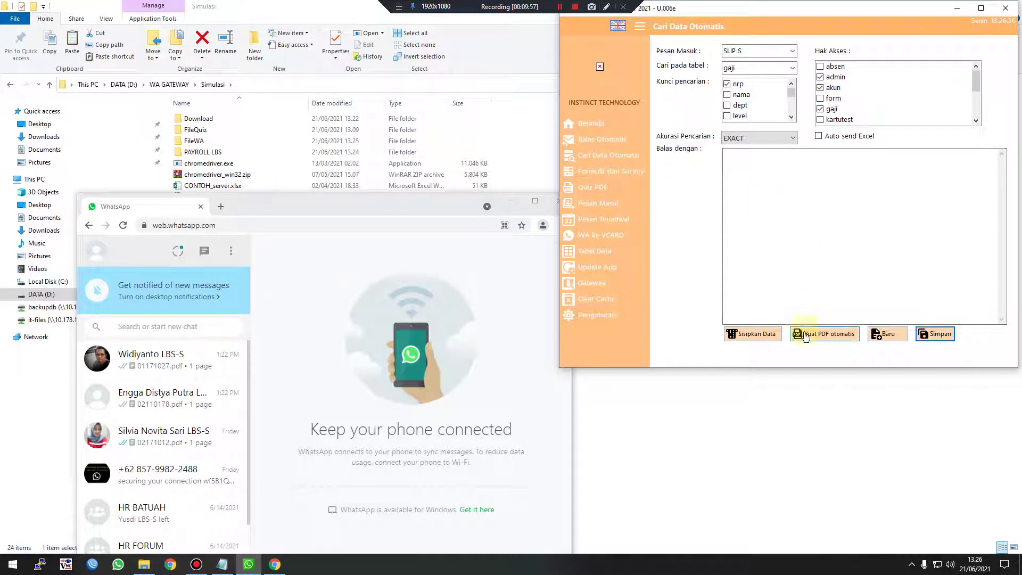
Show the FileWA gaji folder behind the gateway and generate the automatic salary slip PDFs for SLIP S.
{"action": "left_click", "coordinate": [190, 141]}
{"action": "double_click", "coordinate": [191, 143]}
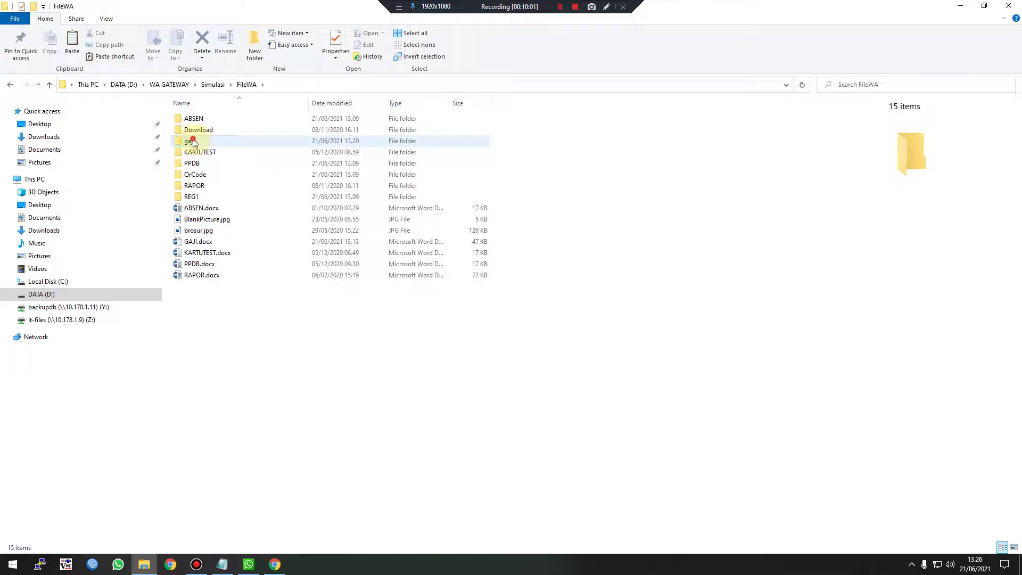
{"action": "double_click", "coordinate": [193, 141]}
{"action": "left_click", "coordinate": [275, 565]}
{"action": "left_click", "coordinate": [249, 564]}
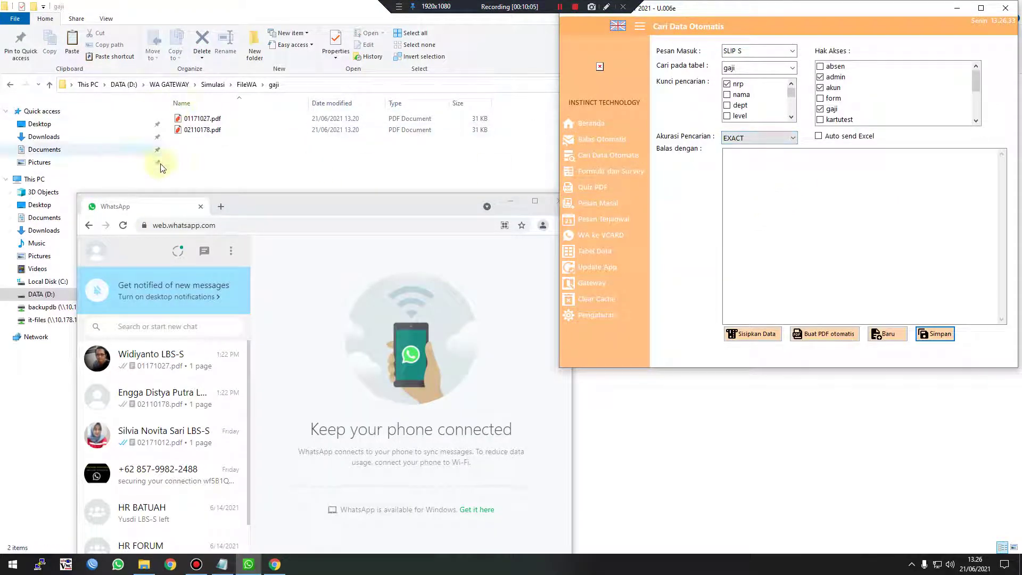
{"action": "left_click", "coordinate": [815, 207]}
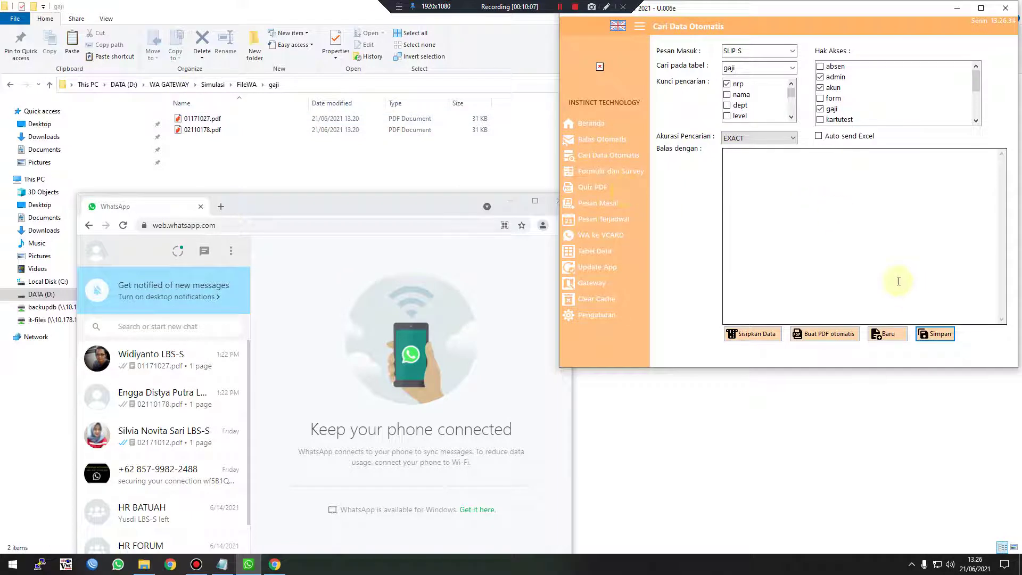
{"action": "left_click", "coordinate": [826, 336]}
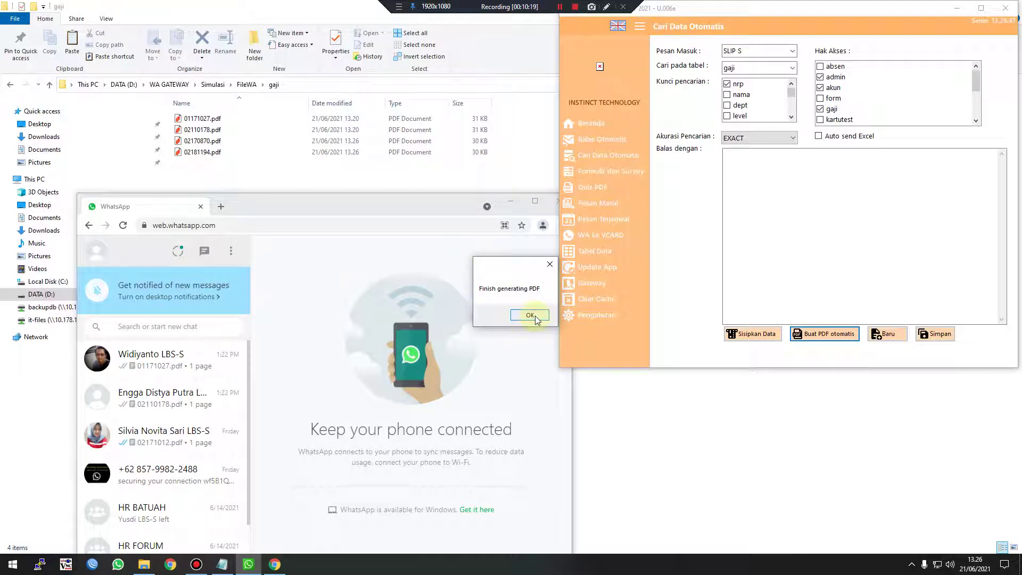
{"action": "left_click", "coordinate": [534, 317]}
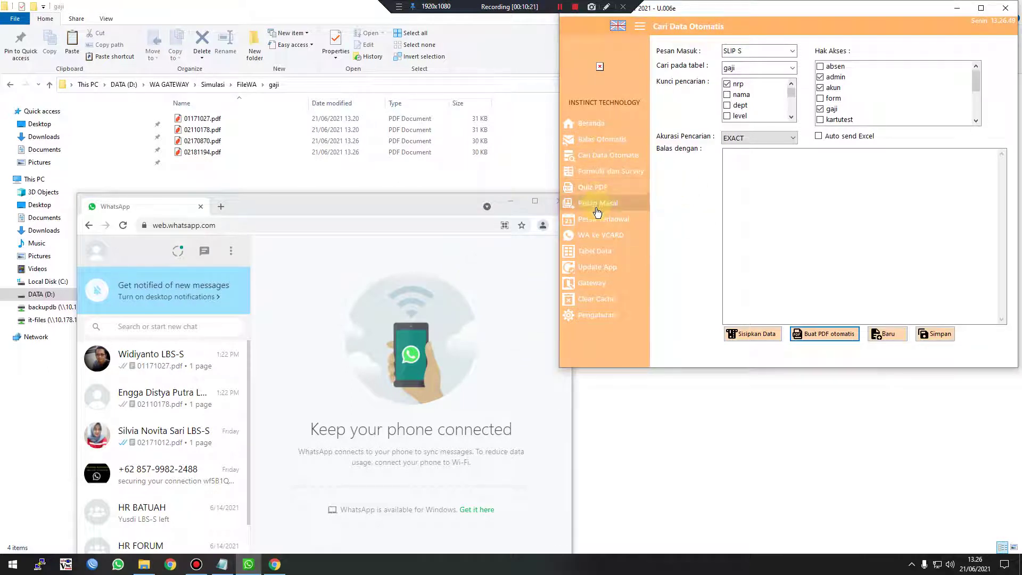
Set up a mass message in Pesan Masal with gaji as the table and notelp as the WhatsApp contact field.
{"action": "left_click", "coordinate": [598, 210]}
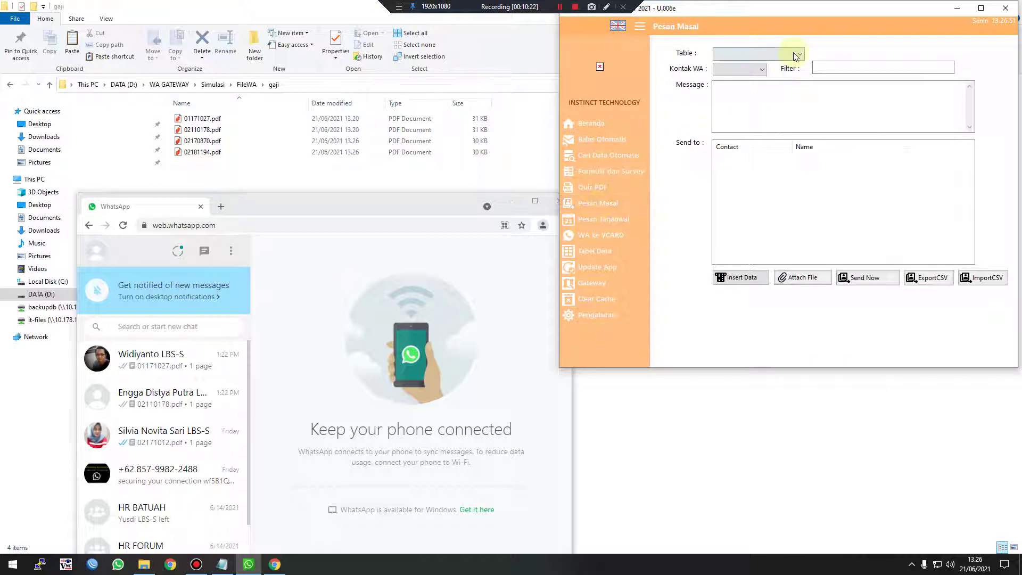
{"action": "left_click", "coordinate": [797, 54]}
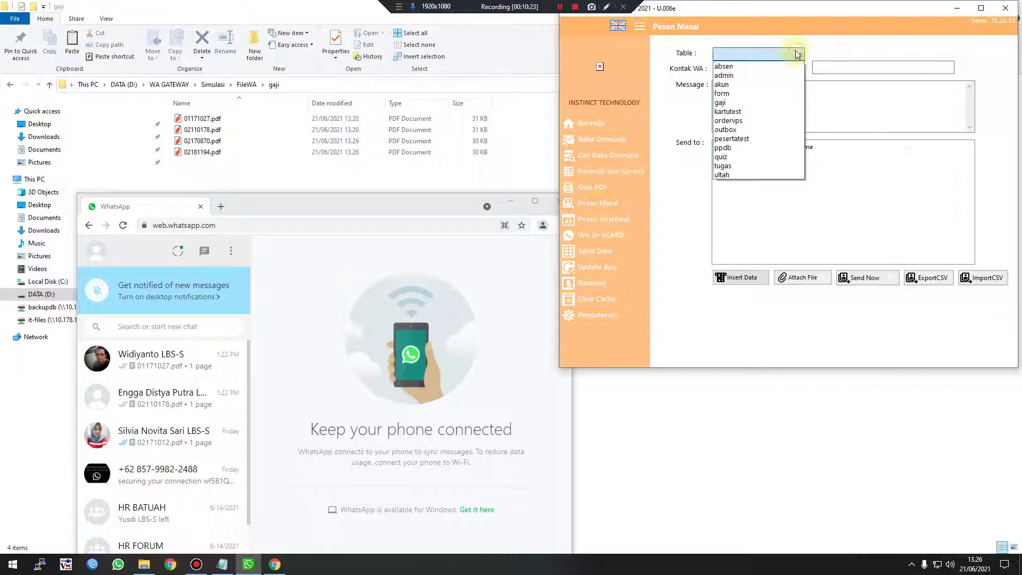
{"action": "left_click", "coordinate": [726, 103]}
{"action": "left_click", "coordinate": [738, 70]}
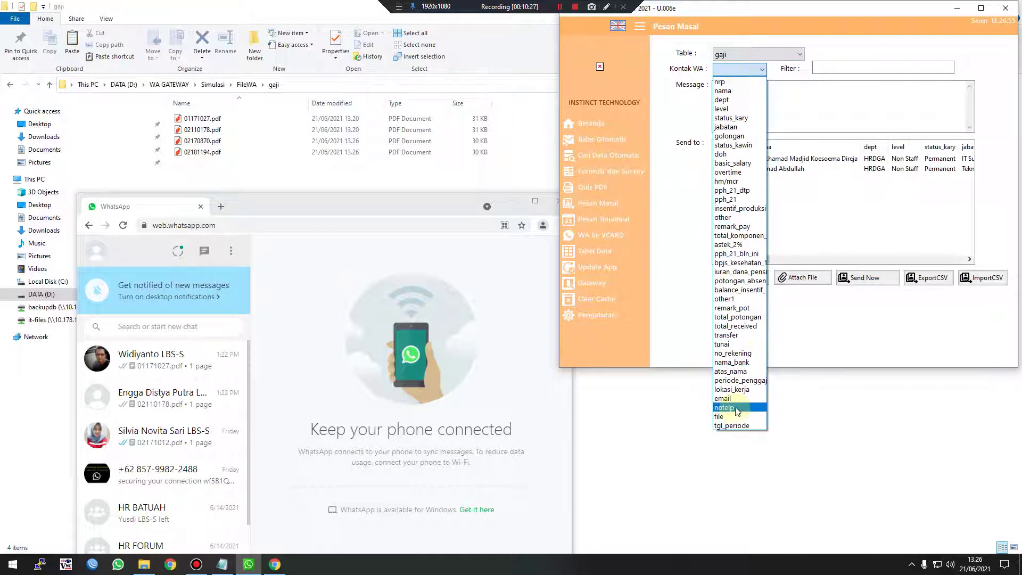
{"action": "left_click", "coordinate": [732, 407]}
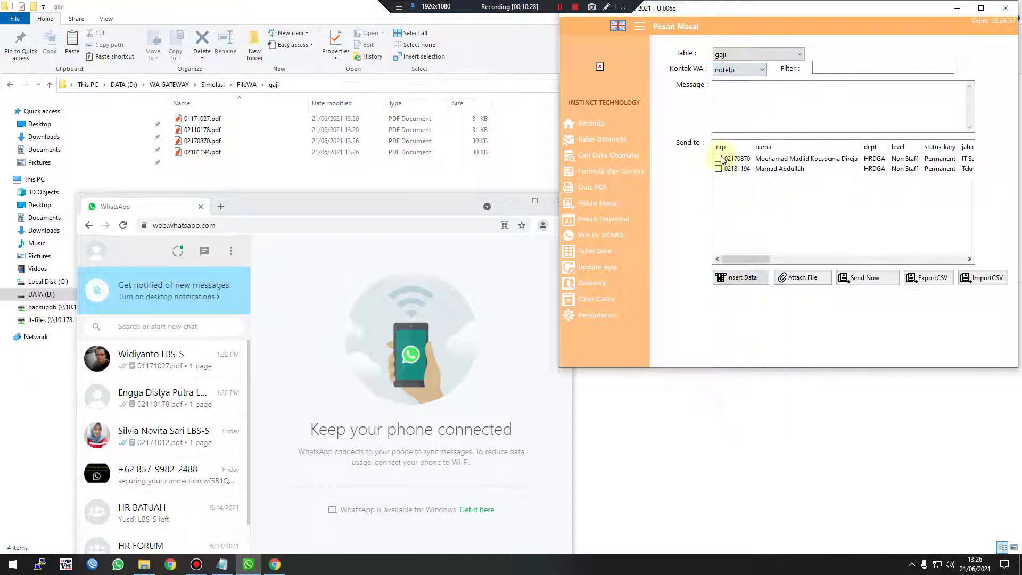
Copy the whole text of draft kirim massal & schedule.txt into the mass message body.
{"action": "left_click", "coordinate": [222, 564]}
{"action": "key", "text": "ctrl+a"}
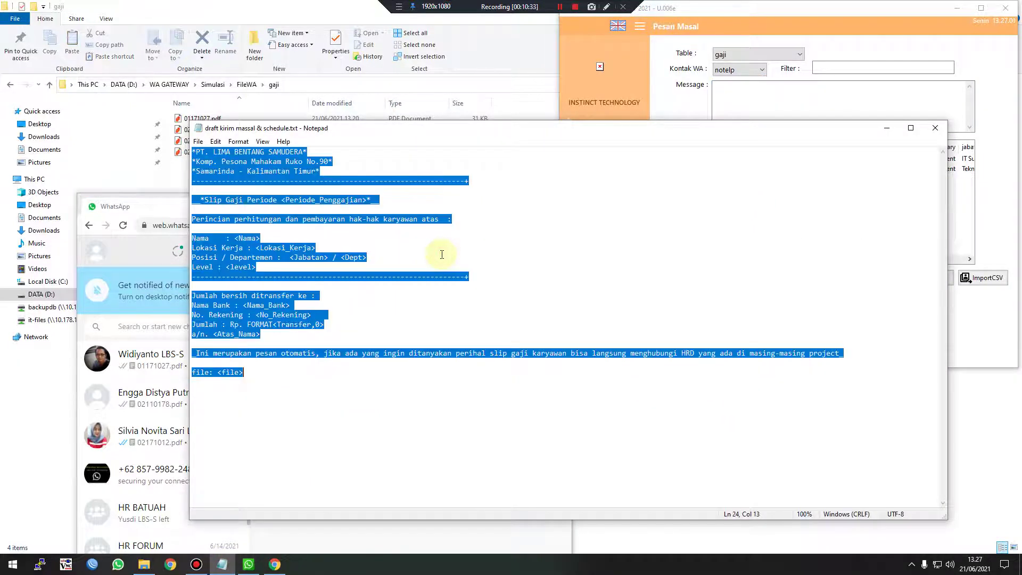
{"action": "left_click", "coordinate": [810, 94]}
{"action": "key", "text": "ctrl+v"}
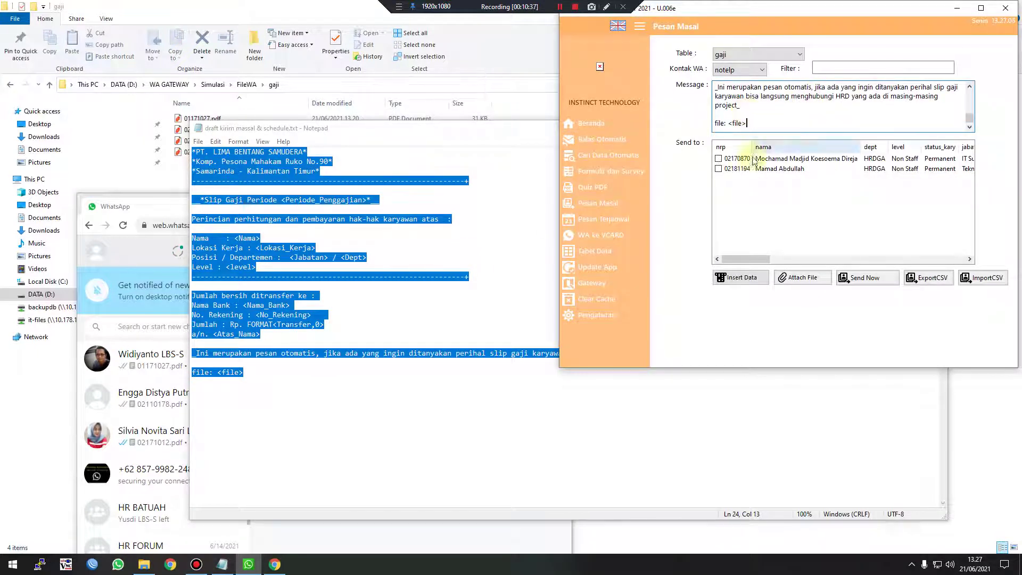
Select both non-staff recipients, minimize the Notepad draft and send the mass message.
{"action": "left_click", "coordinate": [718, 159]}
{"action": "left_click", "coordinate": [719, 170]}
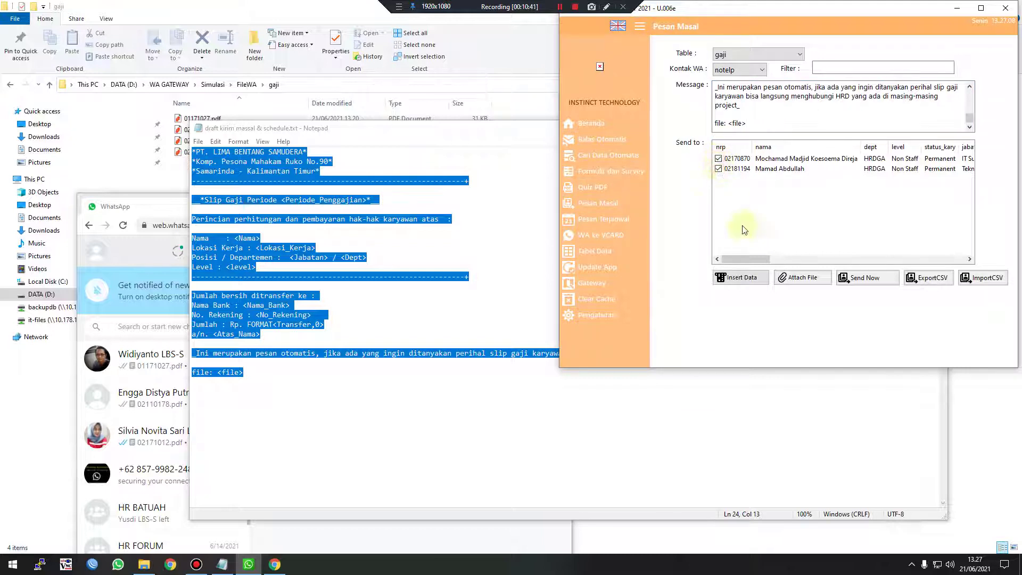
{"action": "left_click", "coordinate": [532, 130]}
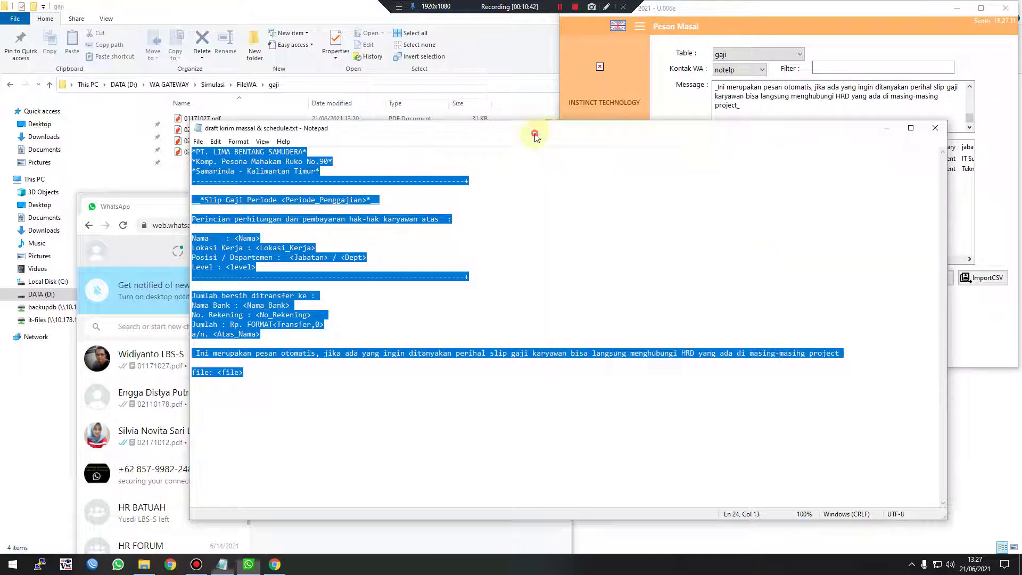
{"action": "left_click", "coordinate": [886, 128]}
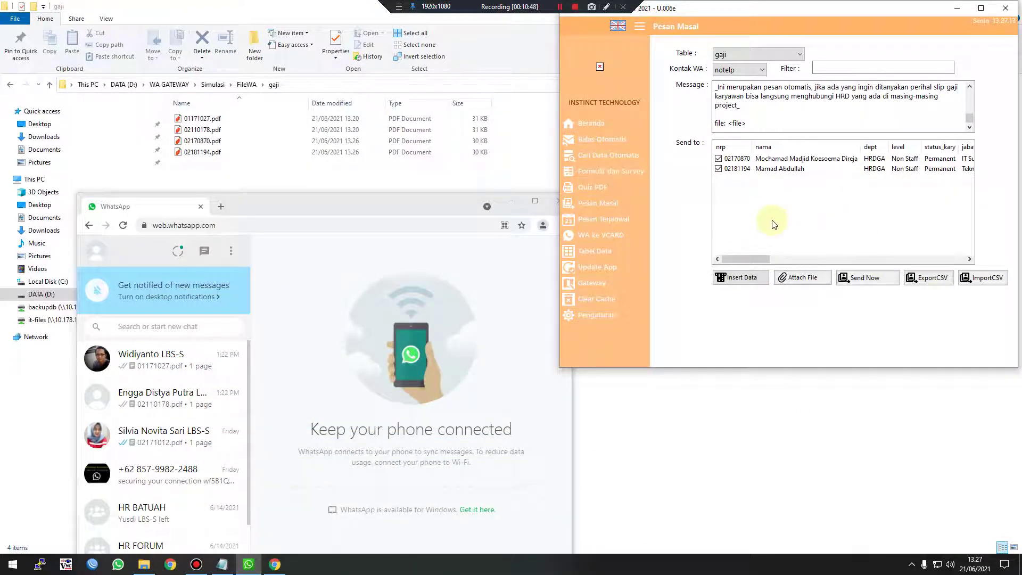
{"action": "left_click", "coordinate": [873, 278]}
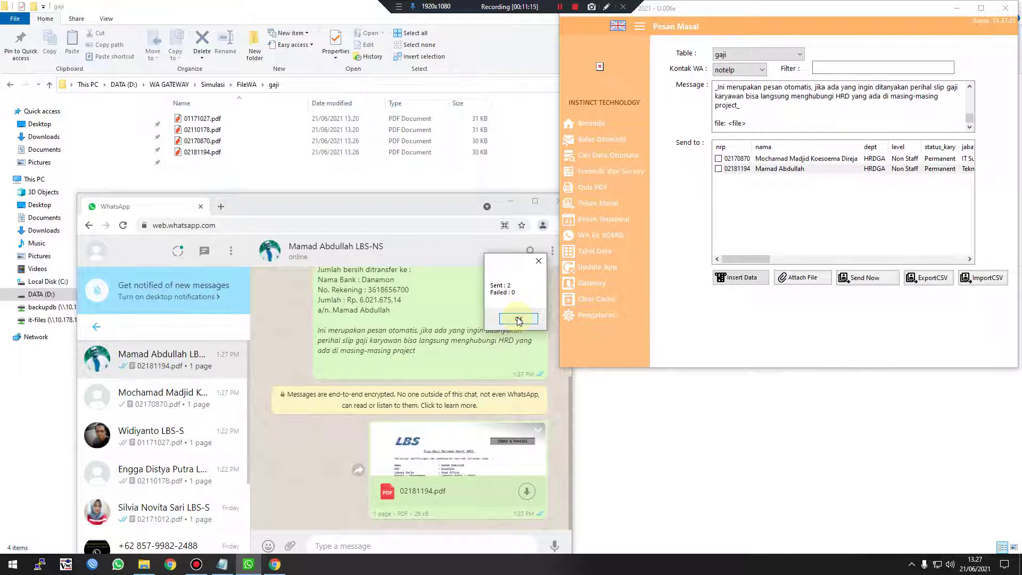
{"action": "left_click", "coordinate": [518, 320]}
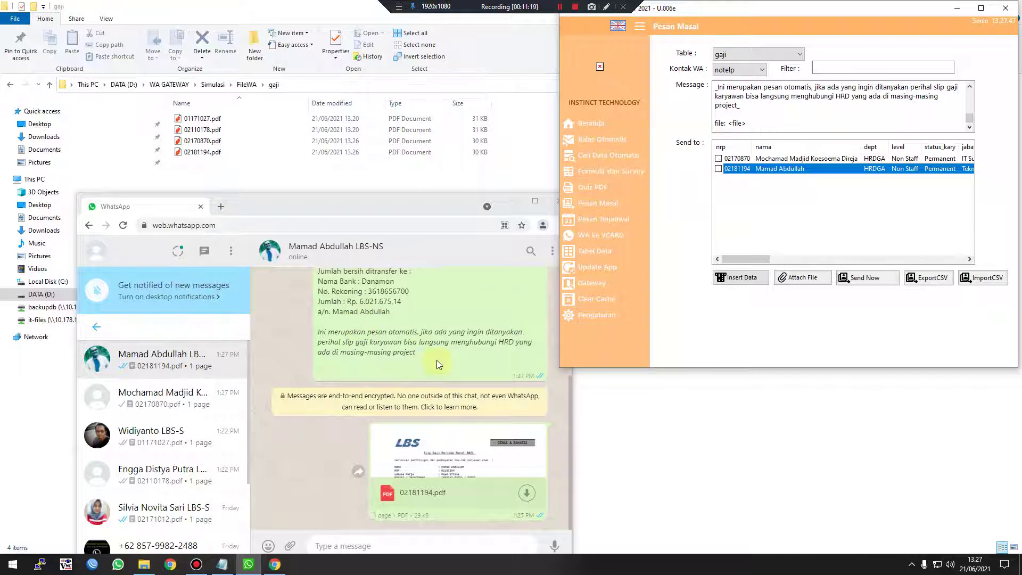
Review the sent salary message and PDF attachment in the WhatsApp Web chat, moving its window into clearer view.
{"action": "scroll", "coordinate": [437, 360], "scroll_direction": "up", "scroll_amount": 3}
{"action": "scroll", "coordinate": [438, 360], "scroll_direction": "down", "scroll_amount": 3}
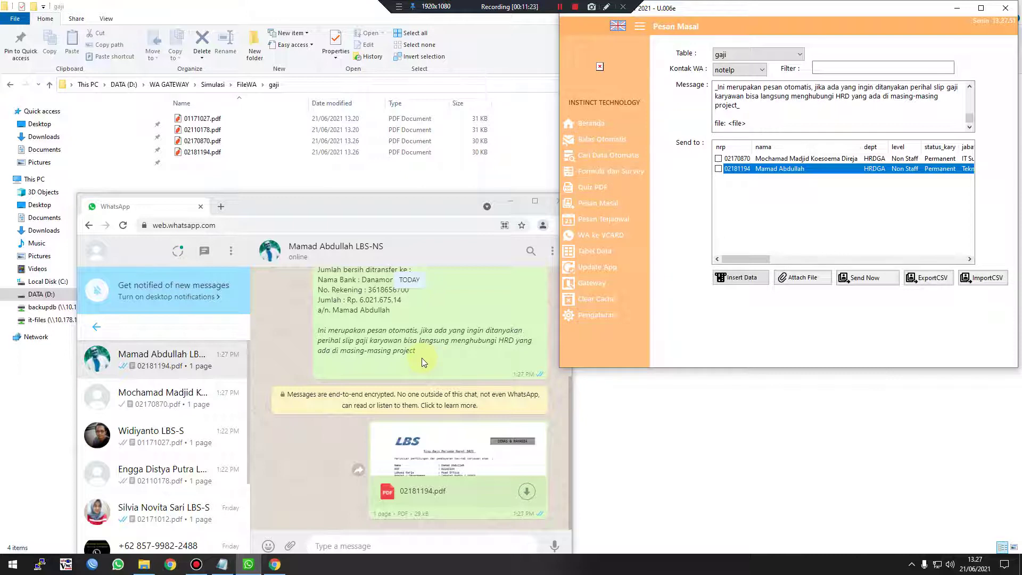
{"action": "left_click_drag", "start_coordinate": [358, 207], "coordinate": [448, 170]}
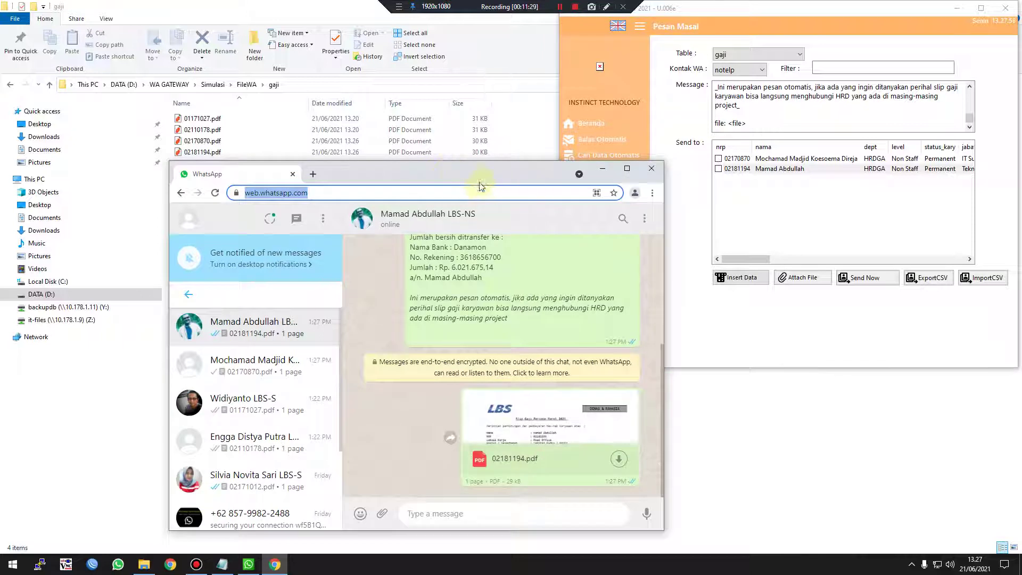